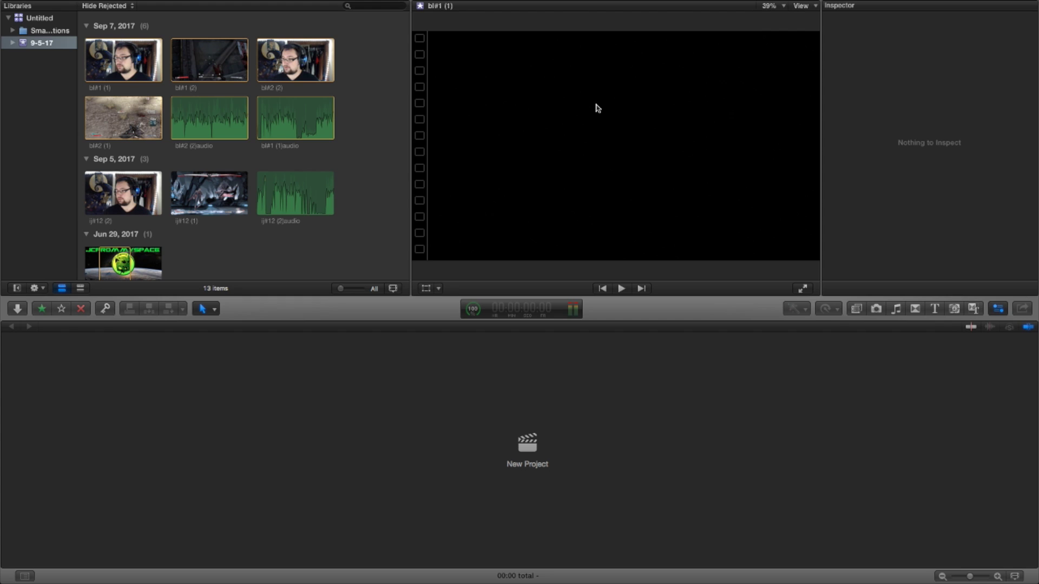
# Step: Look through the Desktop files offered for media import, and close the import window without importing
pyautogui.click(93, 5)
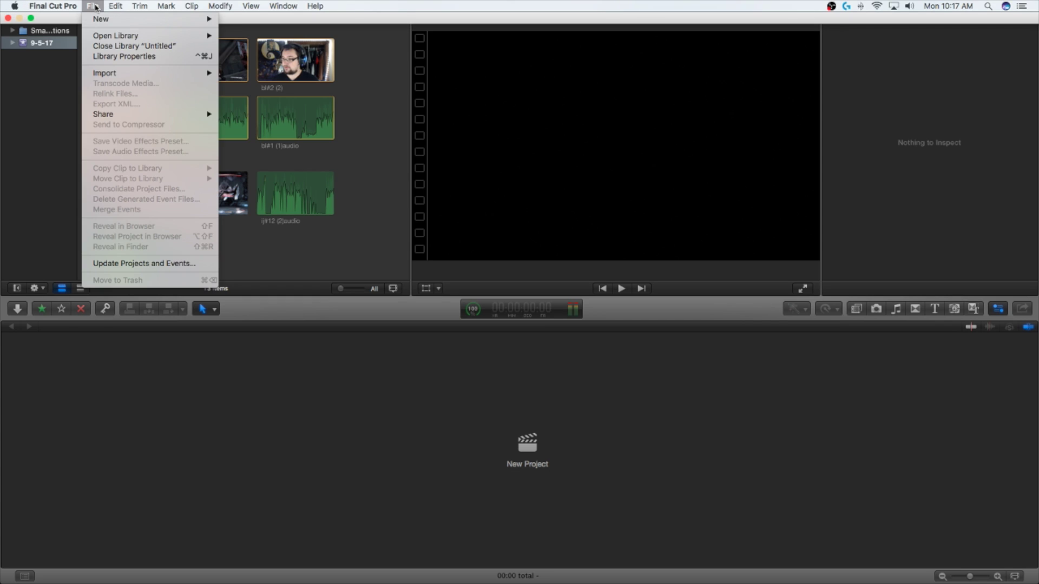
pyautogui.moveTo(118, 74)
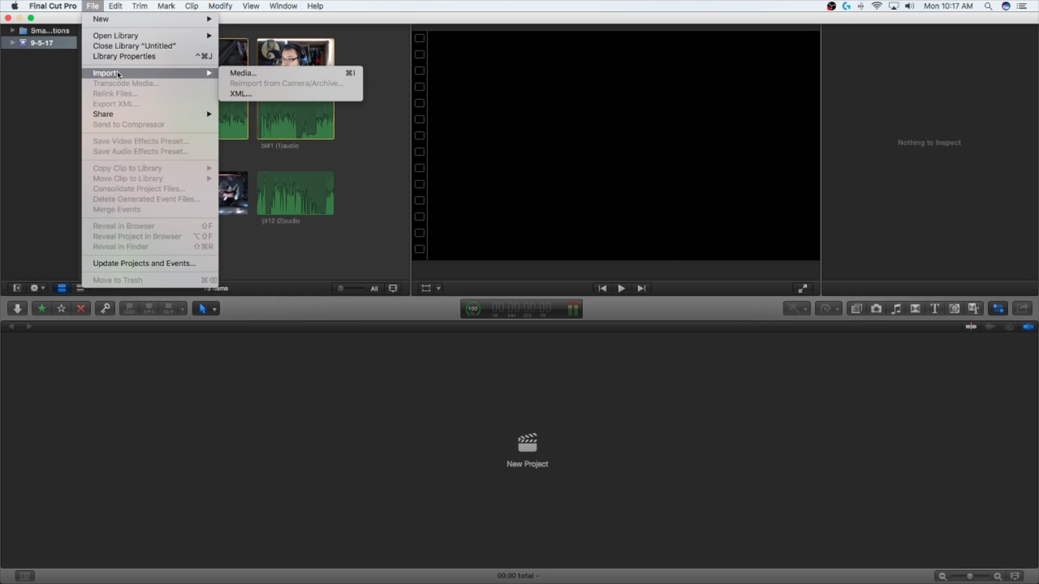
pyautogui.click(250, 74)
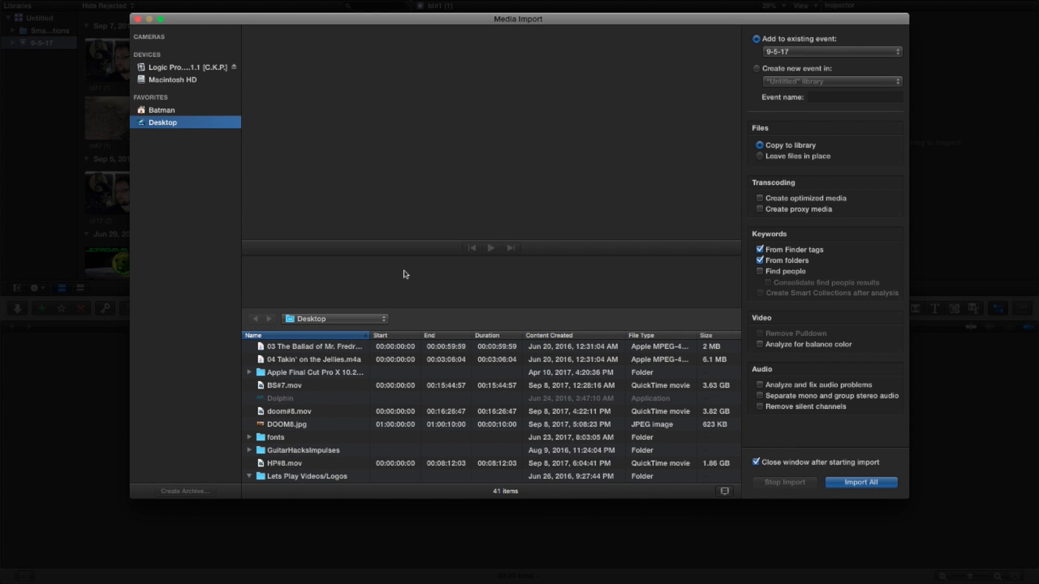
pyautogui.scroll(-5, 334, 360)
pyautogui.scroll(5, 334, 354)
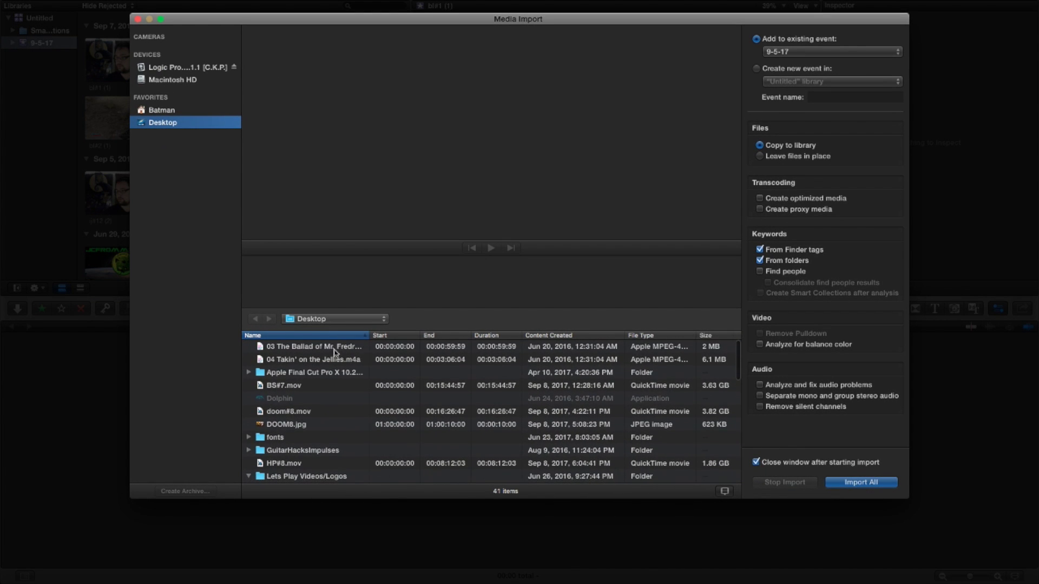
pyautogui.scroll(-5, 363, 390)
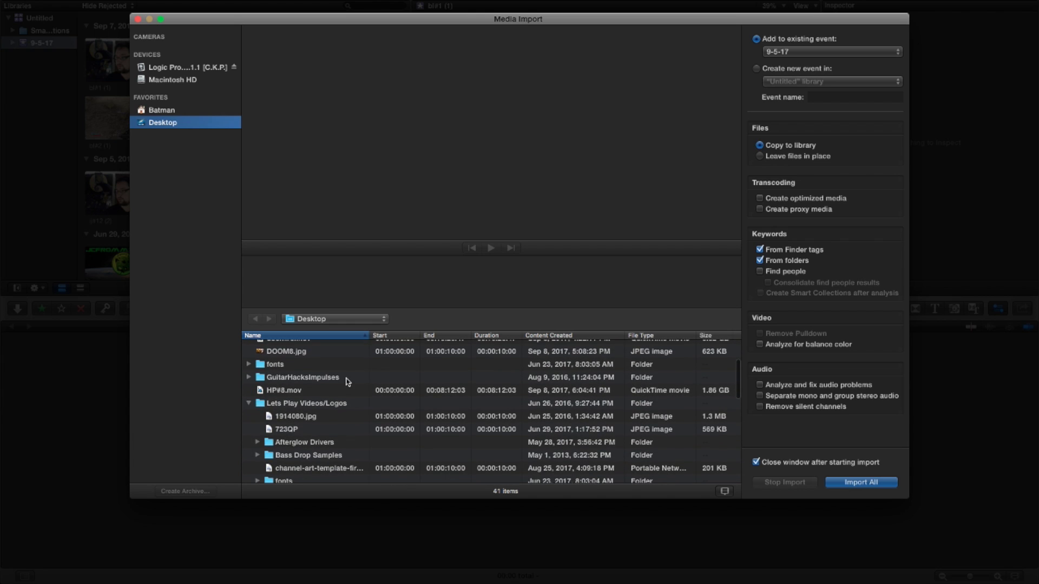
pyautogui.scroll(5, 347, 382)
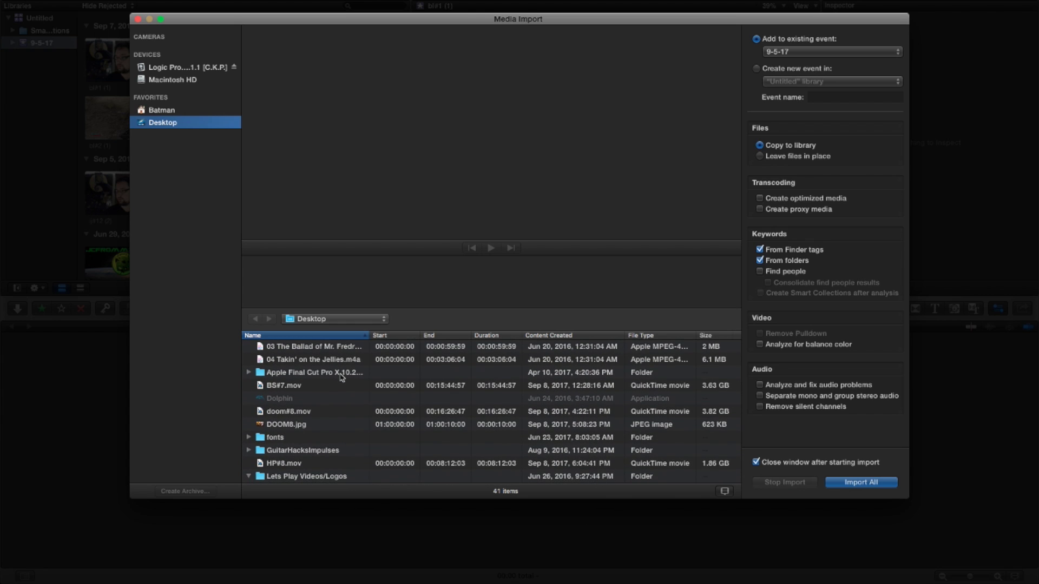
pyautogui.click(138, 19)
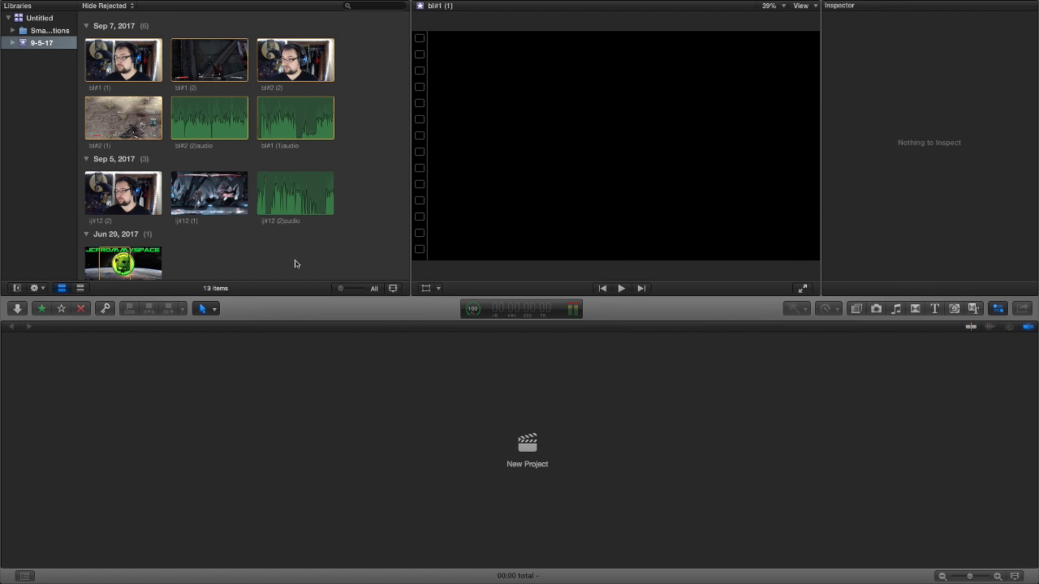
# Step: Create a new project named "Borderlands #1" in the 9-5-17 event with custom 1080p HD, 1920x1080, 60p video
pyautogui.click(528, 441)
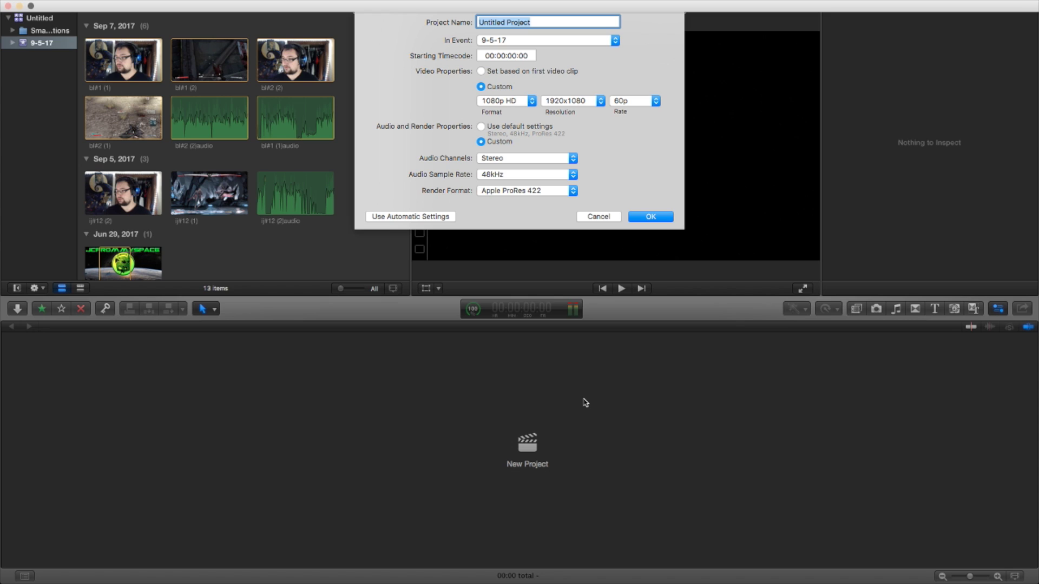
pyautogui.write('Borderlands #1')
pyautogui.press('Return')
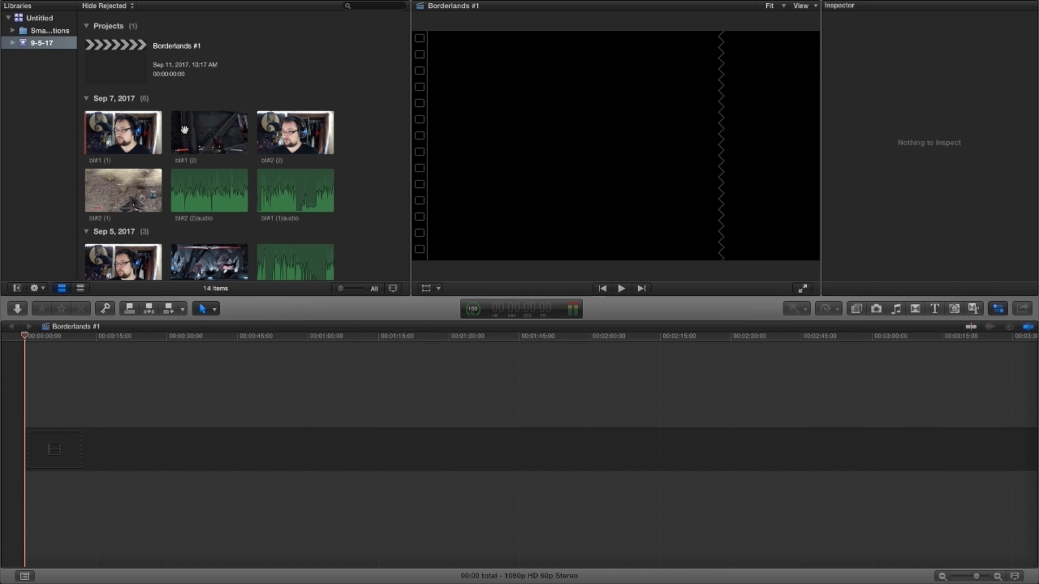
# Step: Review the bl#1 gameplay, webcam and audio clips and the rest of the event's media
pyautogui.click(214, 130)
pyautogui.click(114, 138)
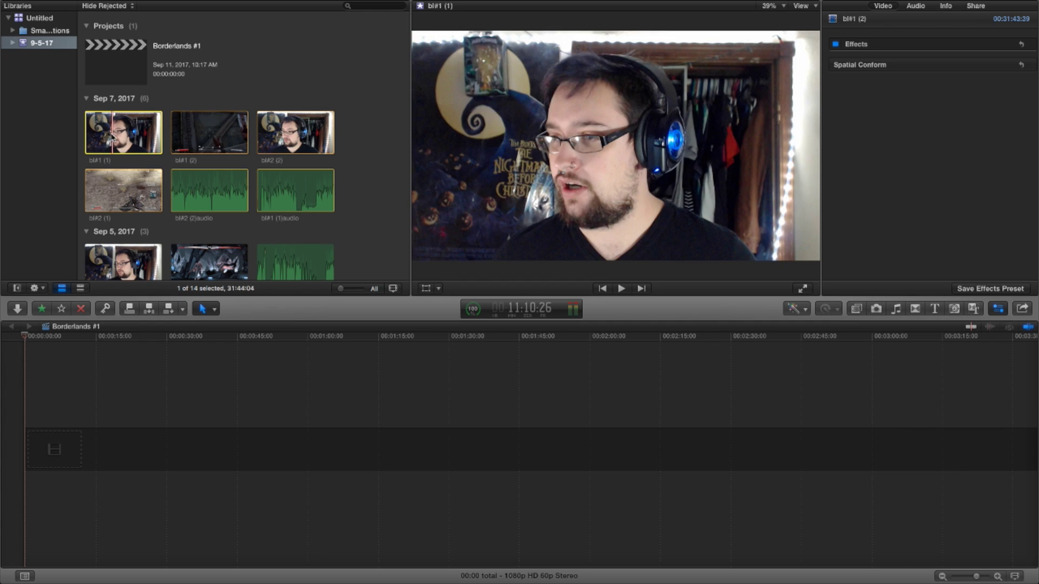
pyautogui.click(305, 186)
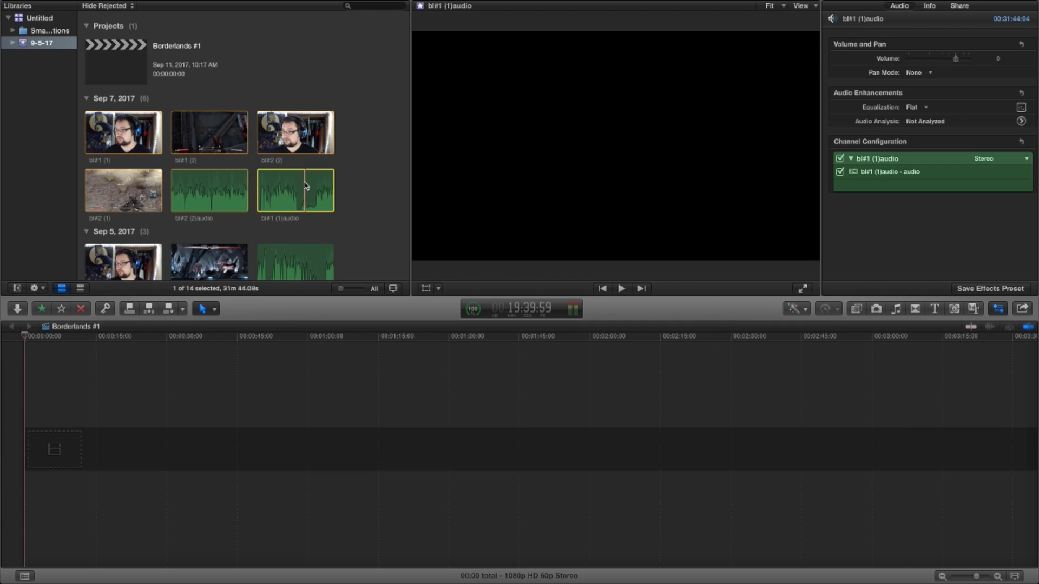
pyautogui.click(235, 89)
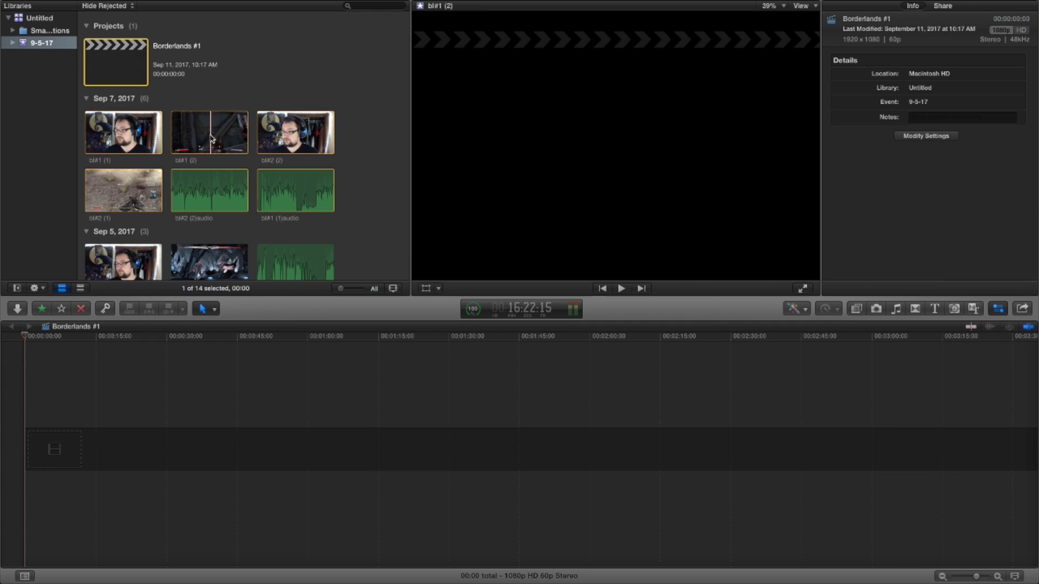
pyautogui.click(211, 139)
pyautogui.scroll(-10, 170, 265)
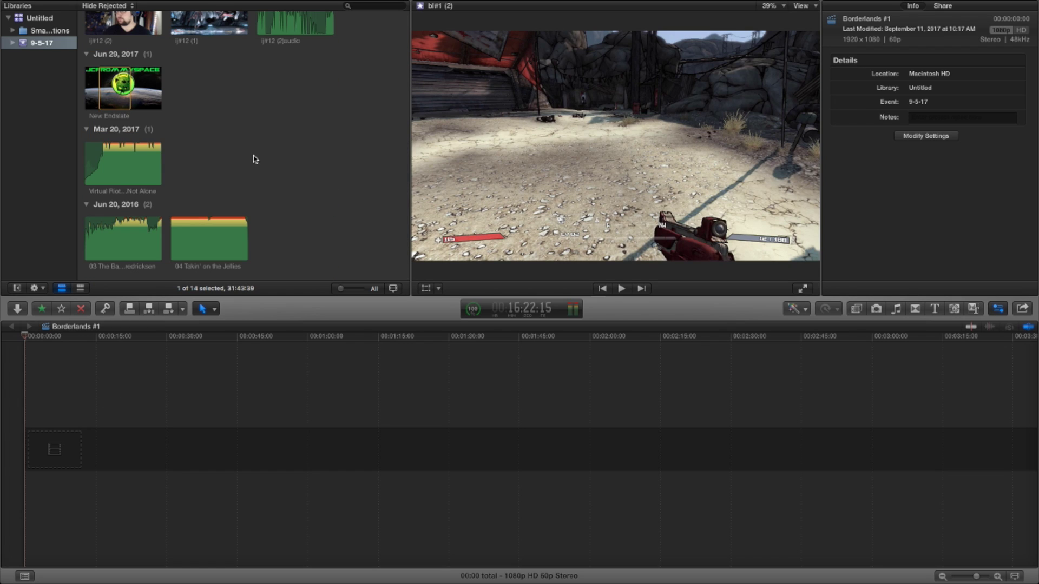
pyautogui.click(267, 145)
pyautogui.scroll(10, 267, 144)
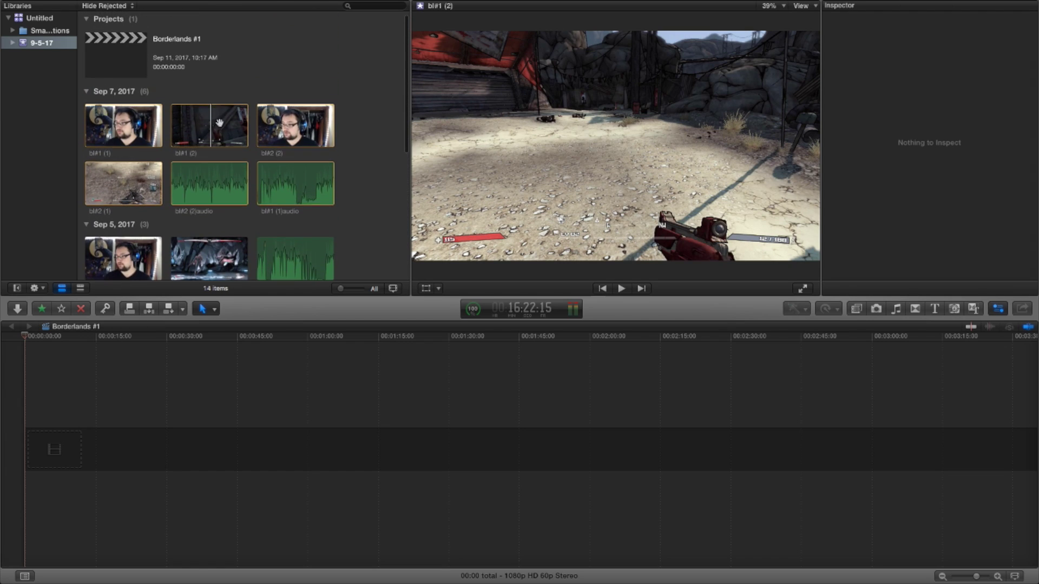
# Step: Place the gameplay clip bl#1 (2) at the start of the empty timeline's main storyline
pyautogui.click(219, 123)
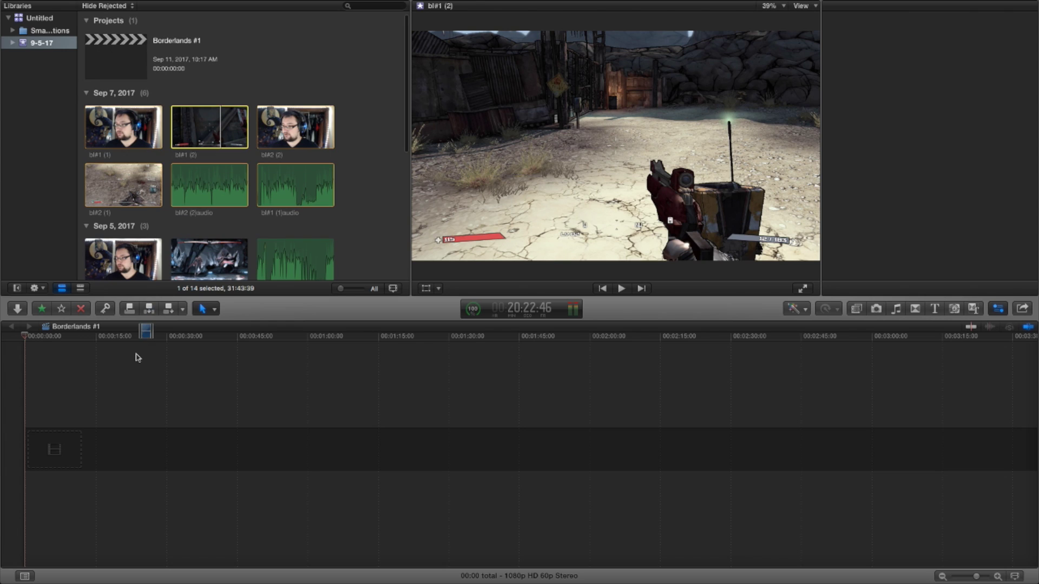
pyautogui.press('e')
pyautogui.scroll(-5, 126, 81)
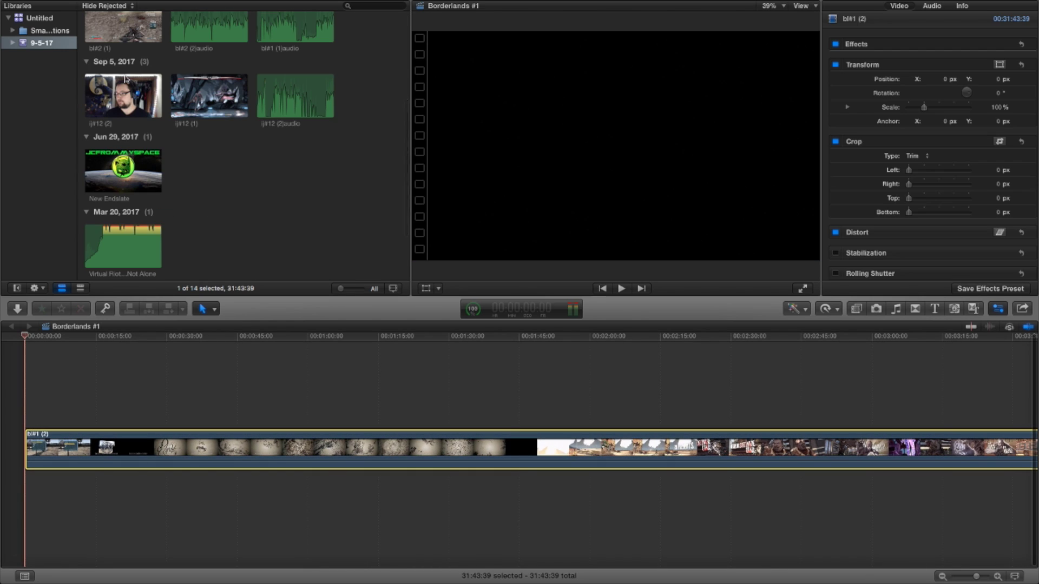
# Step: Connect the webcam clip bl#1 (1) above the gameplay and bl#1 (1)audio below it, both starting at 00:00
pyautogui.scroll(5, 126, 80)
pyautogui.click(124, 114)
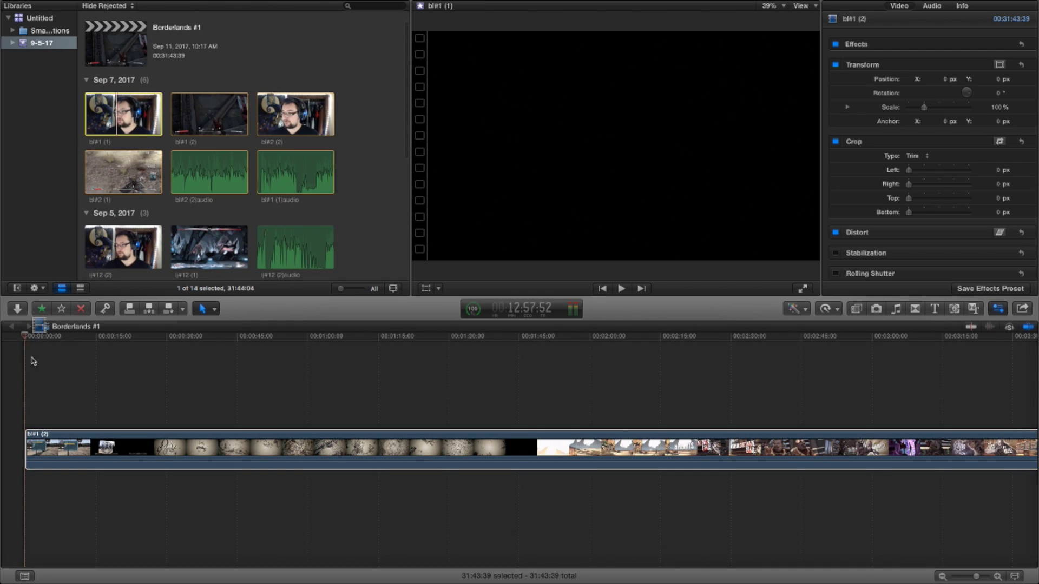
pyautogui.press('q')
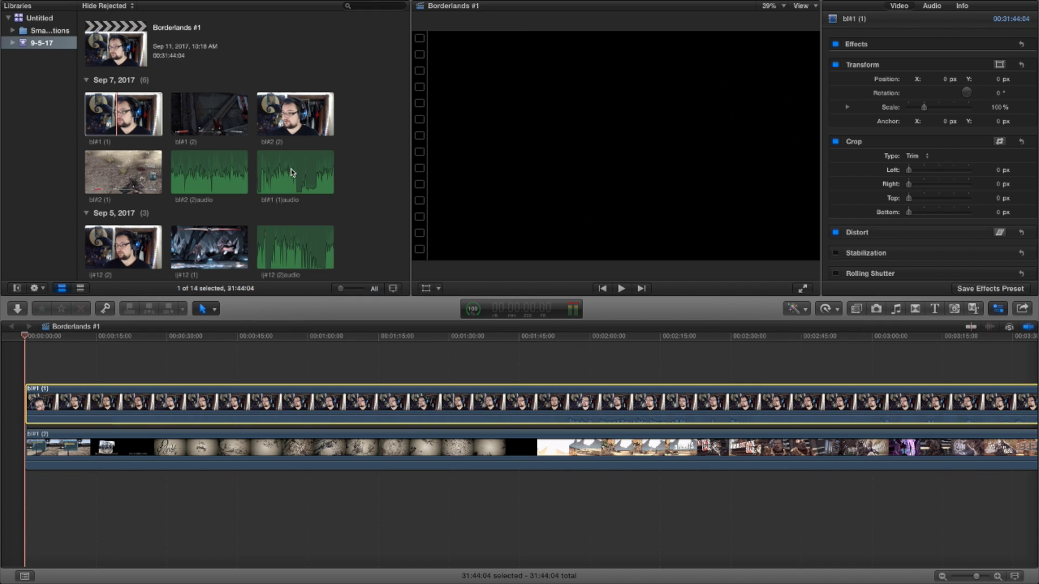
pyautogui.moveTo(292, 173); pyautogui.dragTo(17, 525)
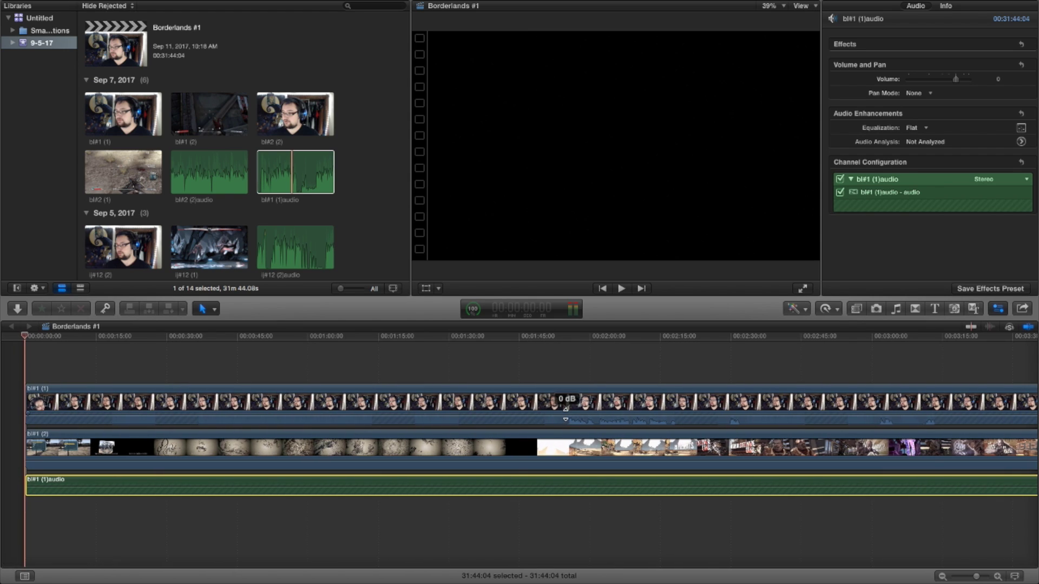
# Step: Balance the clip volumes: bl#1 (1) at minimum, bl#1 (2) at -20 dB and bl#1 (1)audio at 12 dB
pyautogui.moveTo(566, 409); pyautogui.dragTo(566, 418)
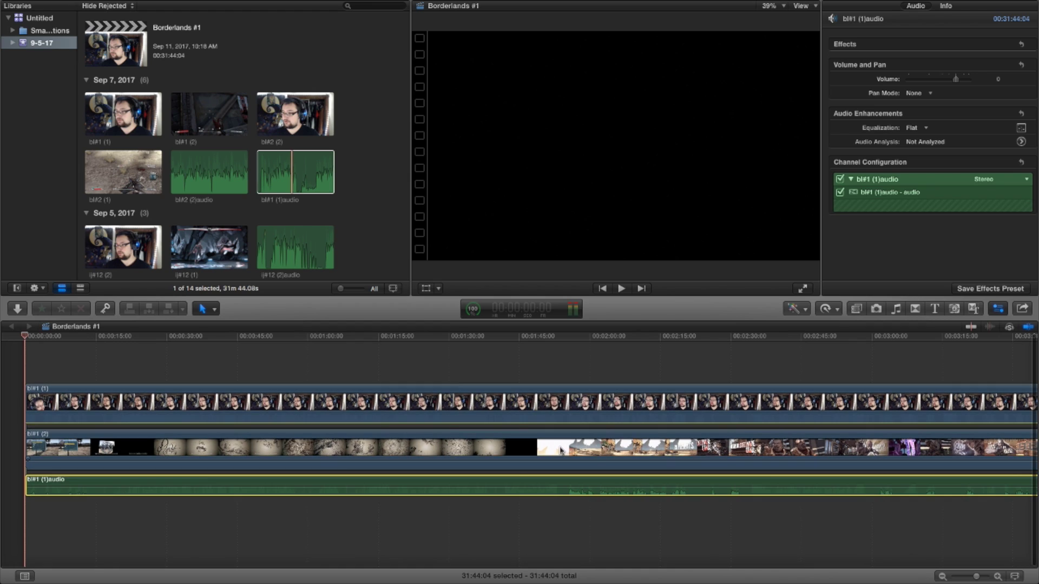
pyautogui.moveTo(562, 460); pyautogui.dragTo(580, 472)
pyautogui.moveTo(577, 487)
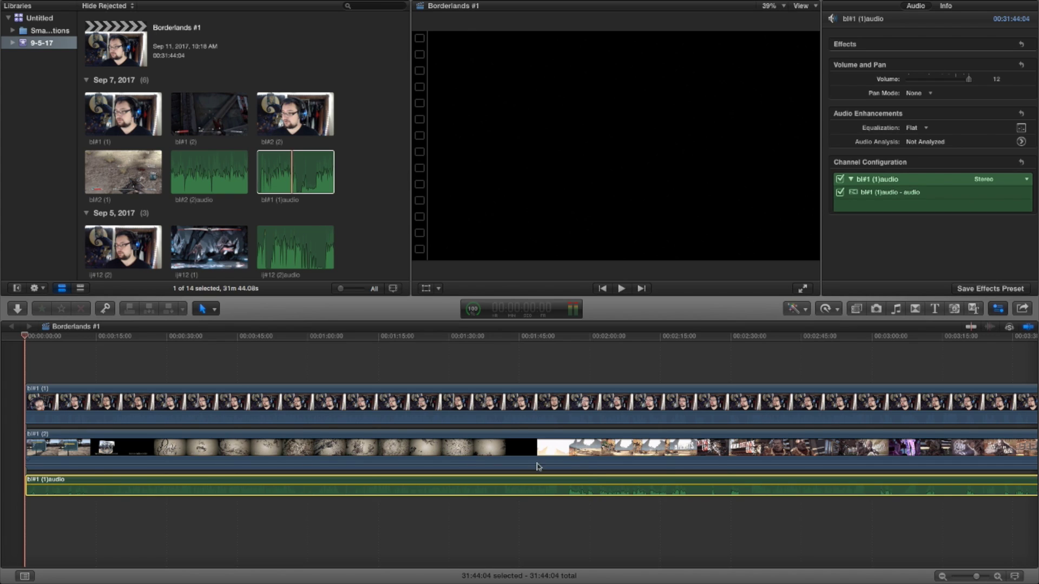
# Step: In the gameplay clip's audio channel configuration, enable channel a2 and disable channel a1
pyautogui.click(368, 435)
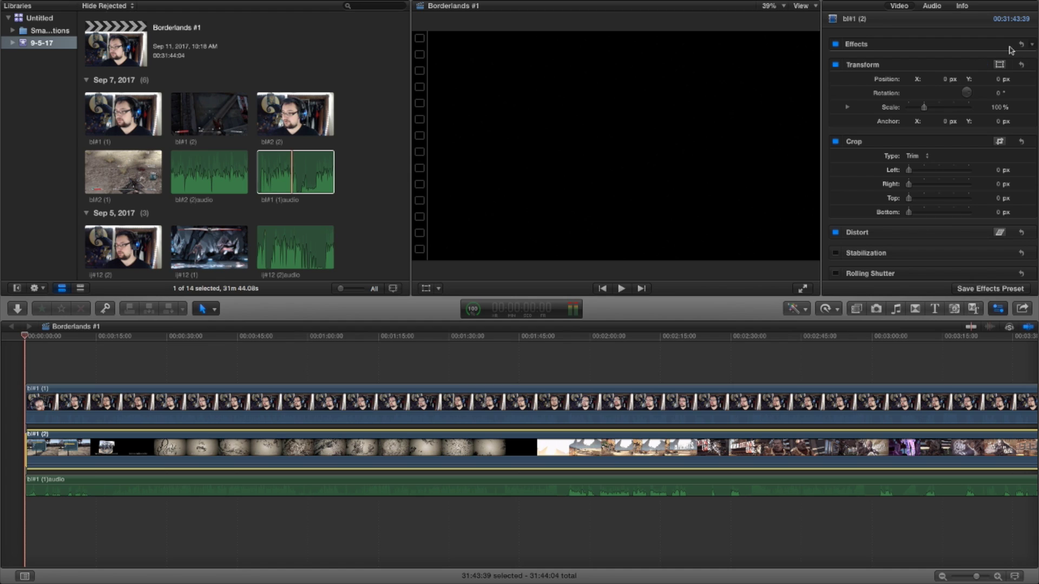
pyautogui.click(933, 7)
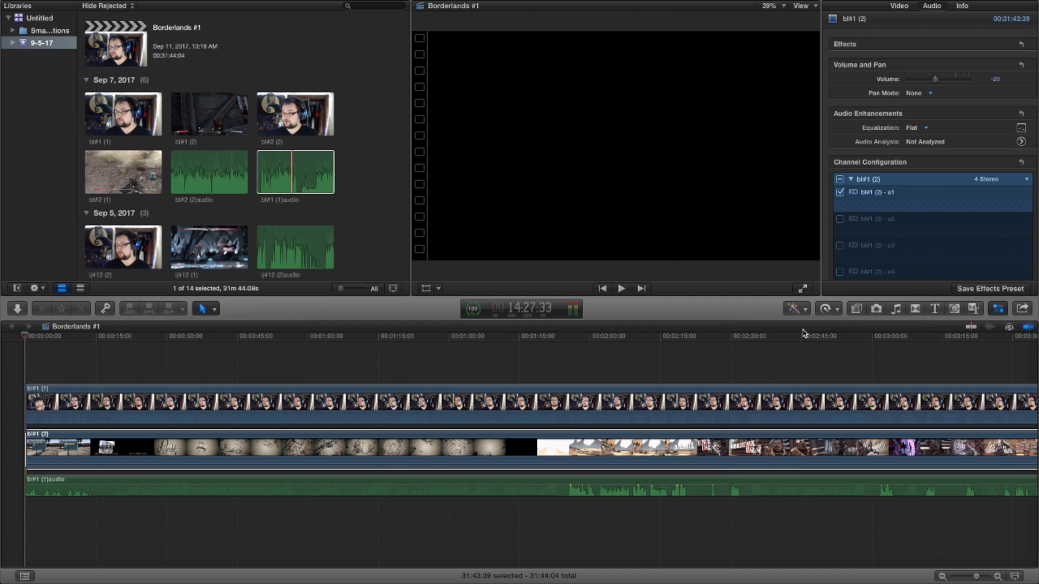
pyautogui.click(839, 218)
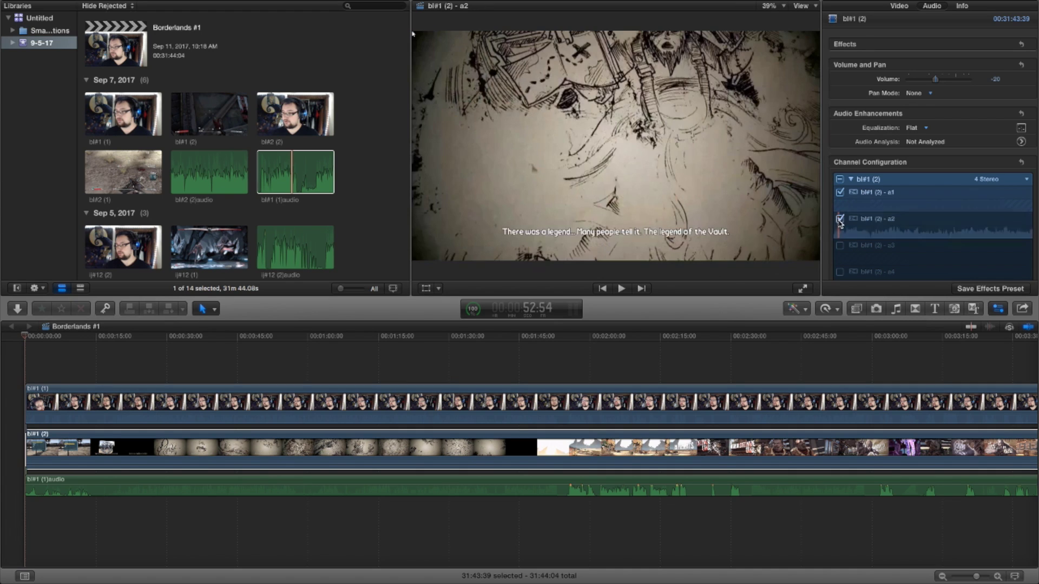
pyautogui.click(839, 192)
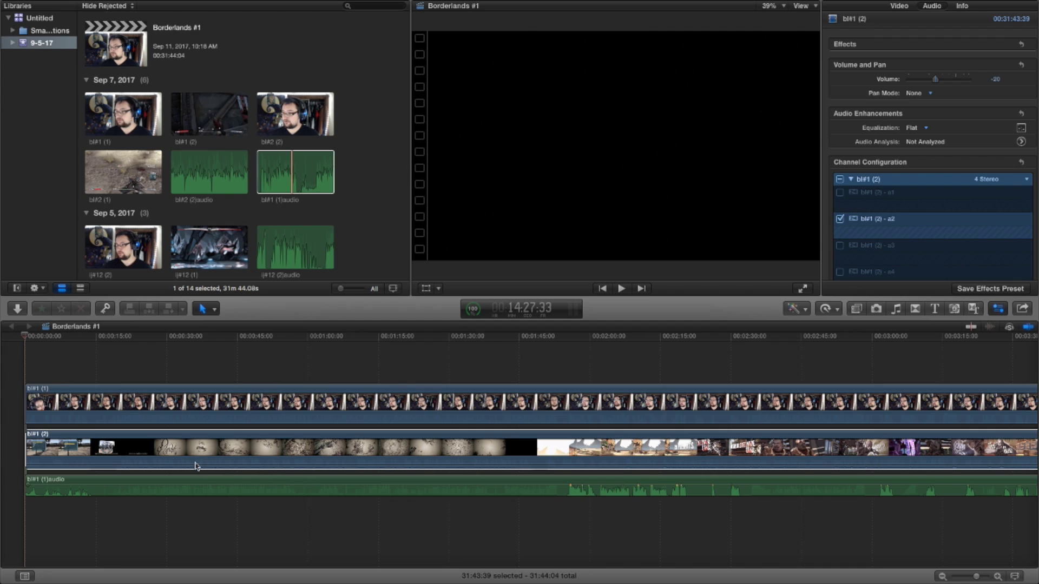
# Step: Play the project from the start and pause about 6 seconds in to check the stacked clips
pyautogui.scroll(-1, 457, 442)
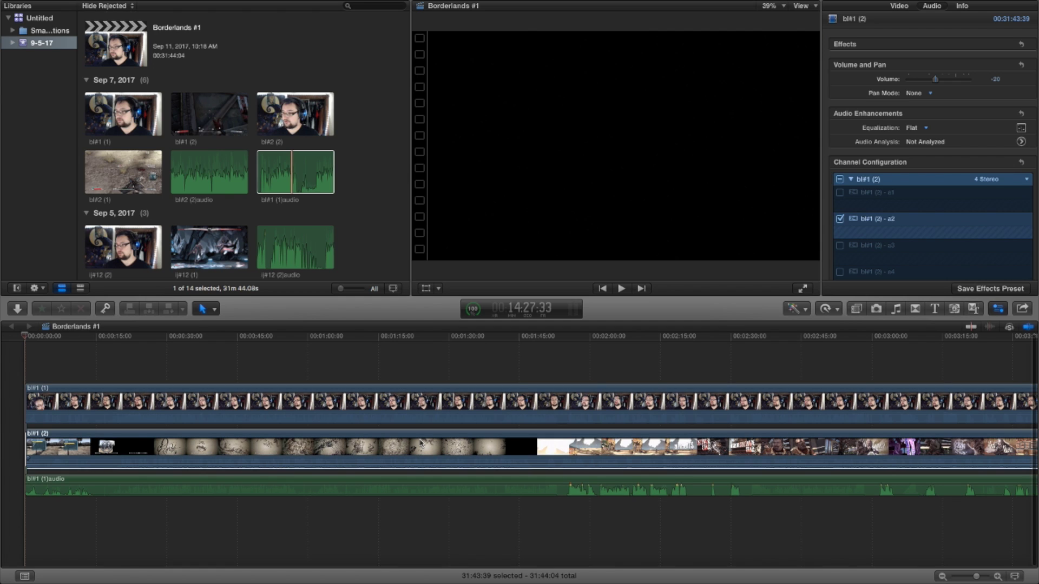
pyautogui.scroll(1, 420, 443)
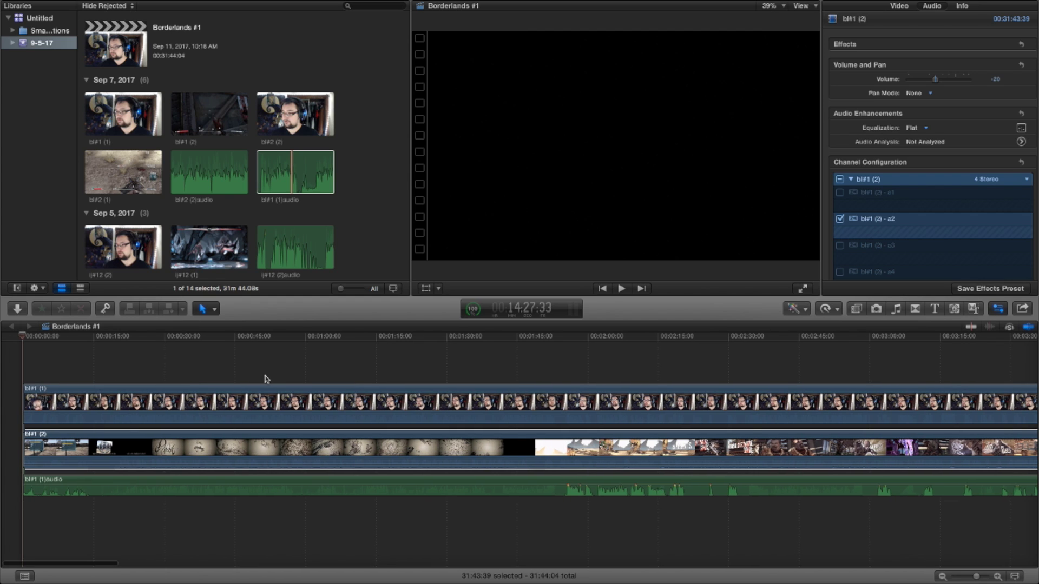
pyautogui.click(289, 390)
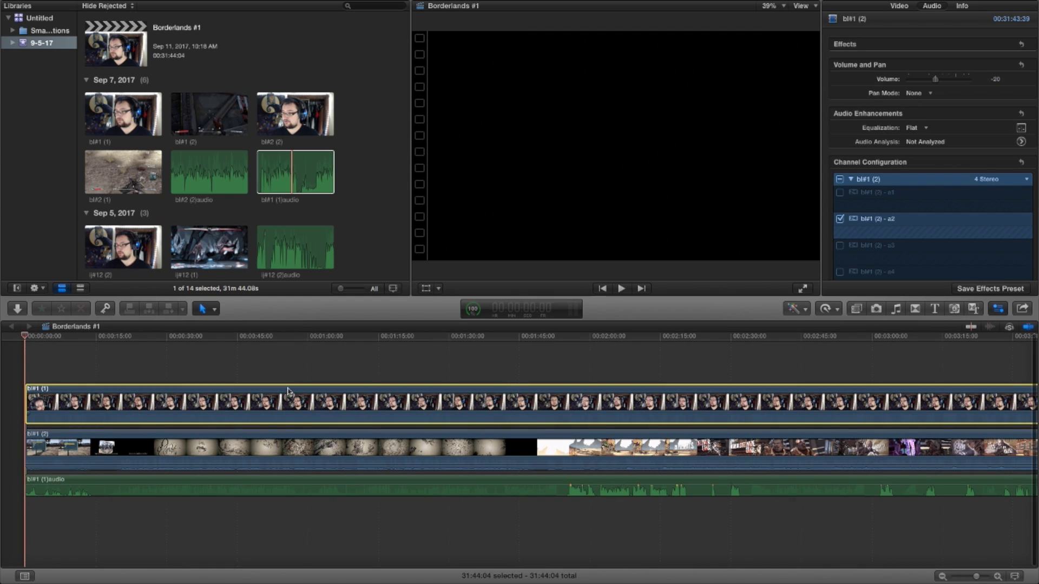
pyautogui.click(278, 436)
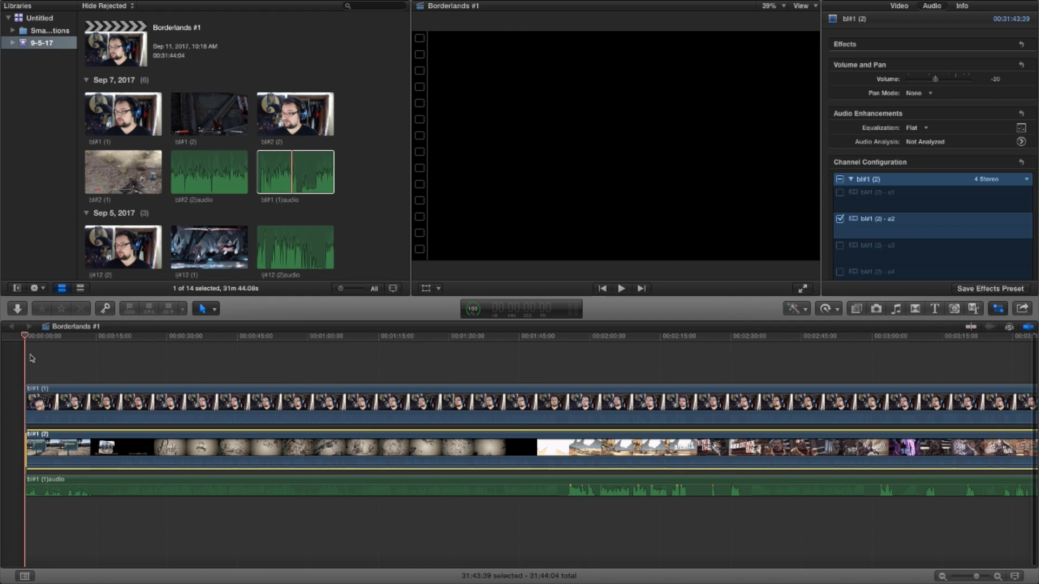
pyautogui.press('space')
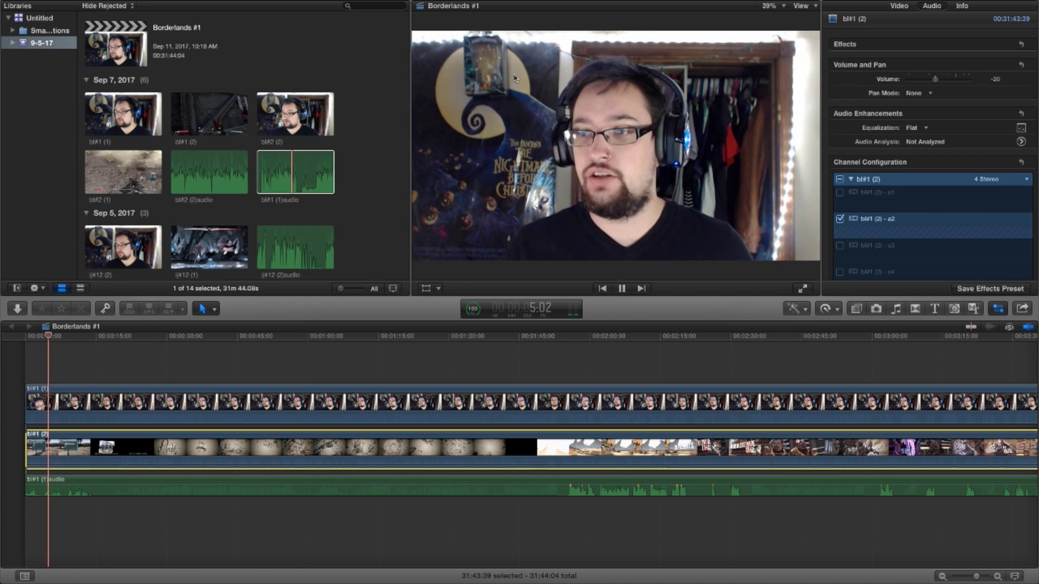
pyautogui.click(622, 288)
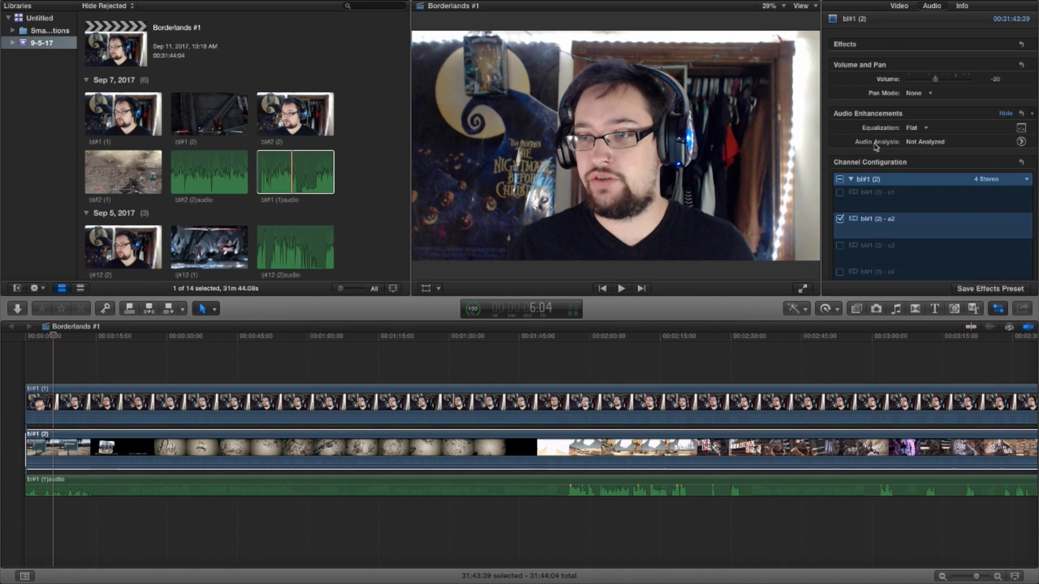
# Step: Set the webcam clip bl#1 (1)'s transform position to X -728 px and Y -410 px
pyautogui.click(761, 392)
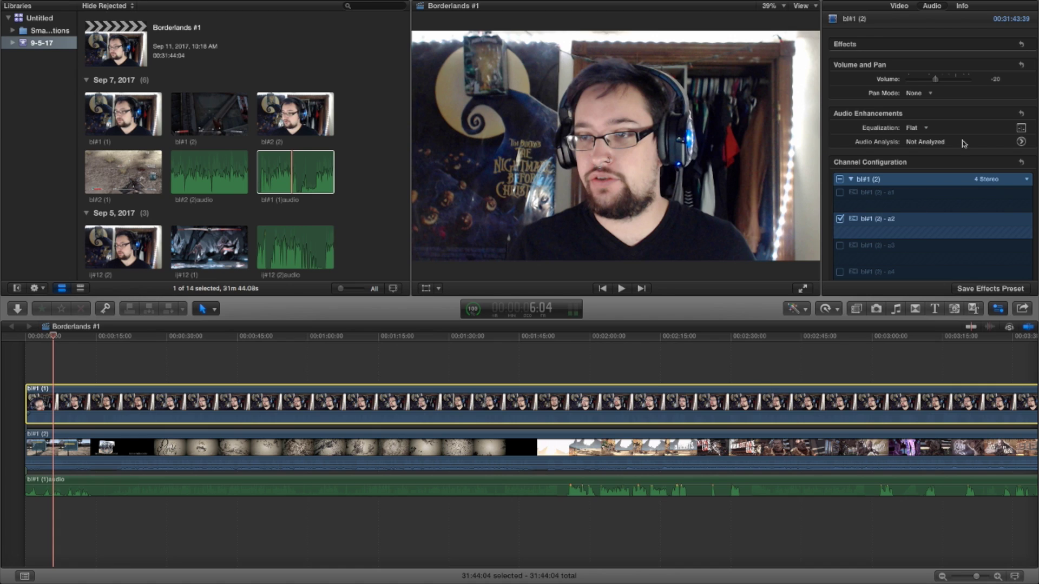
pyautogui.click(900, 6)
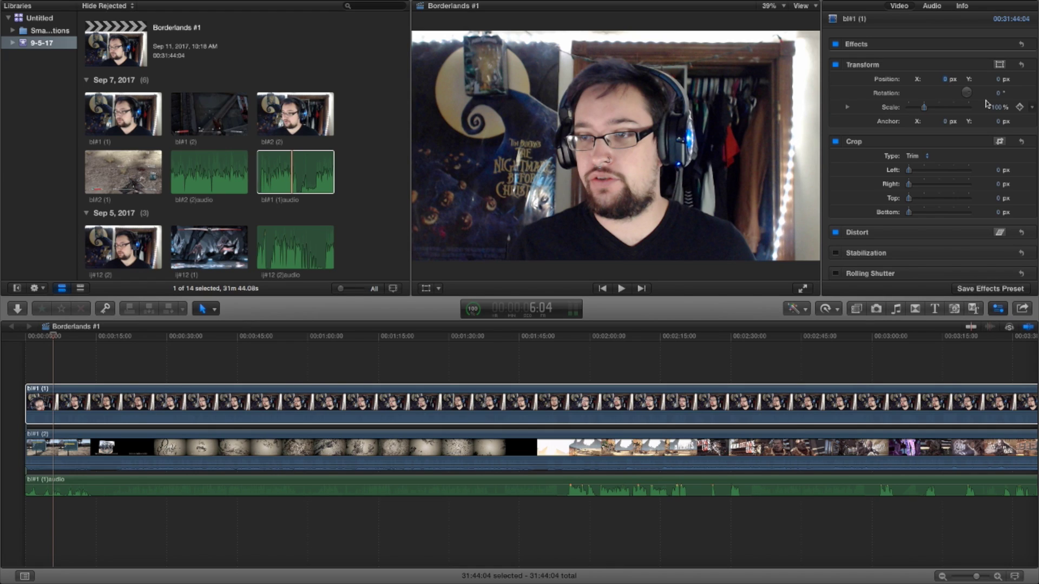
pyautogui.click(946, 79)
pyautogui.press('Tab')
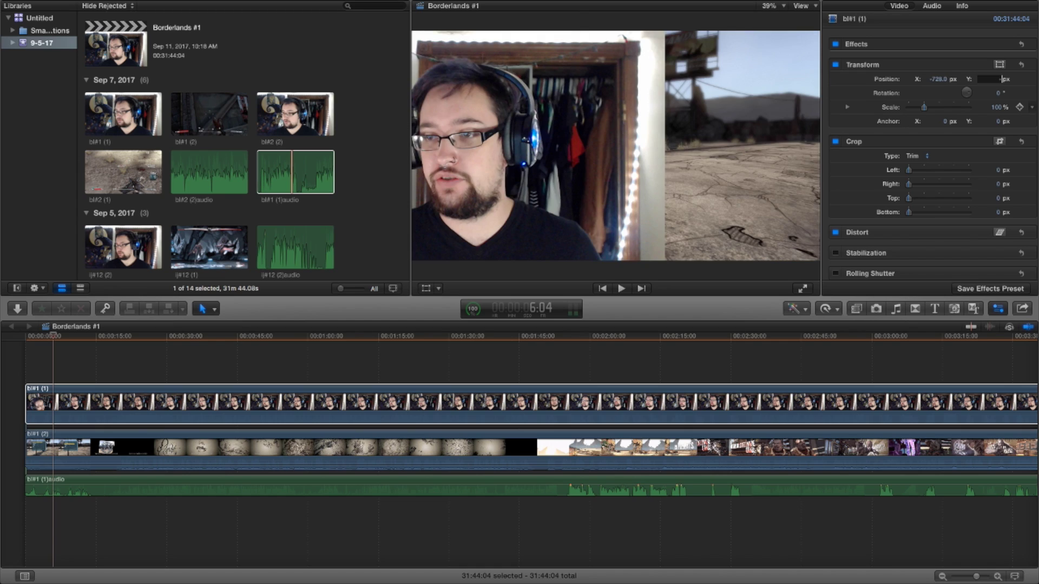
pyautogui.press('Return')
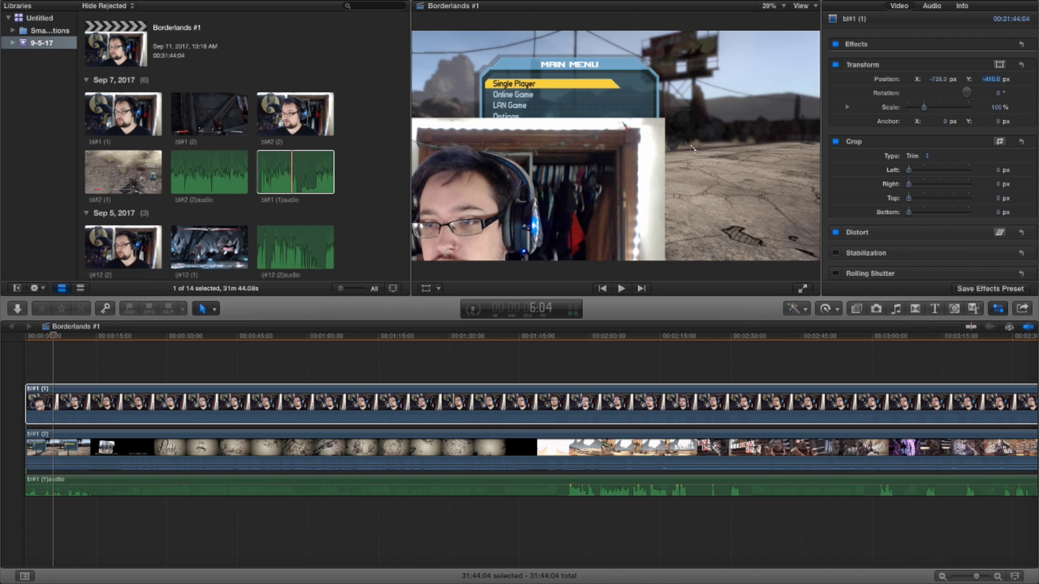
# Step: Set the webcam clip bl#1 (1)'s transform scale to 24.6%
pyautogui.click(995, 107)
pyautogui.write('24.6')
pyautogui.press('Return')
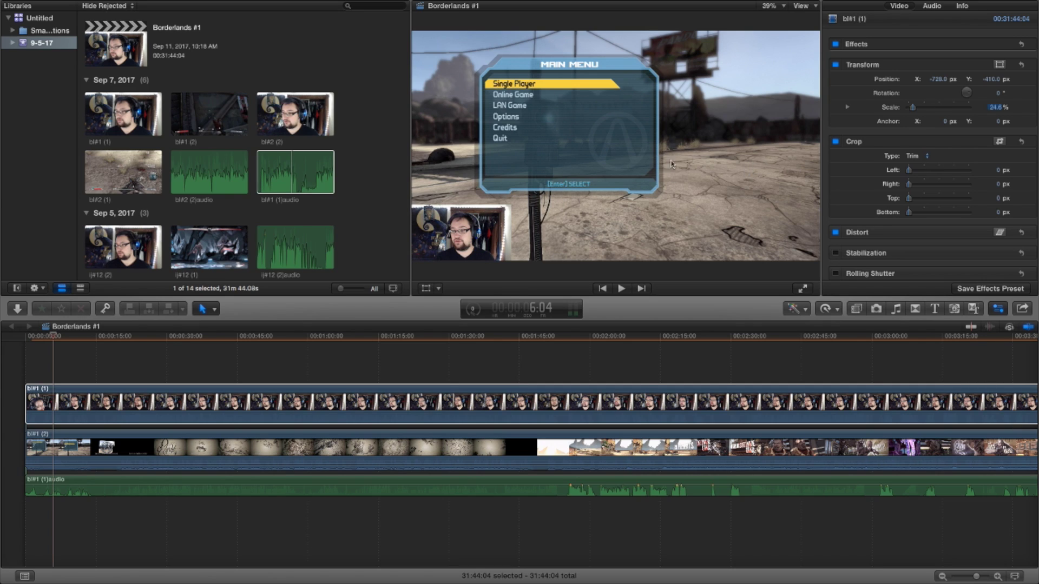
# Step: Search the effects for "border" and apply Simple Border to the webcam clip bl#1 (1)
pyautogui.click(857, 308)
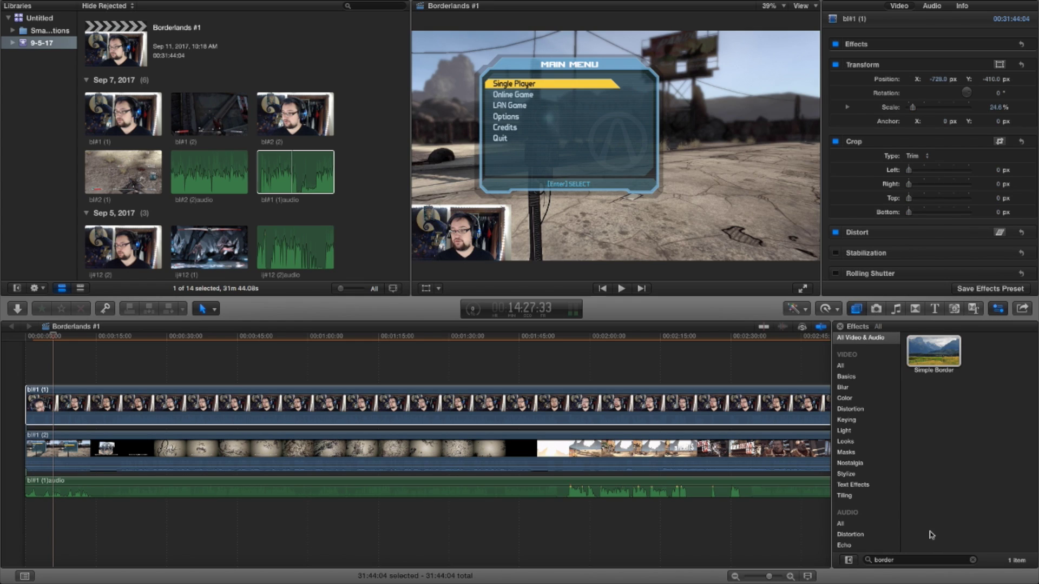
pyautogui.click(916, 560)
pyautogui.write('border')
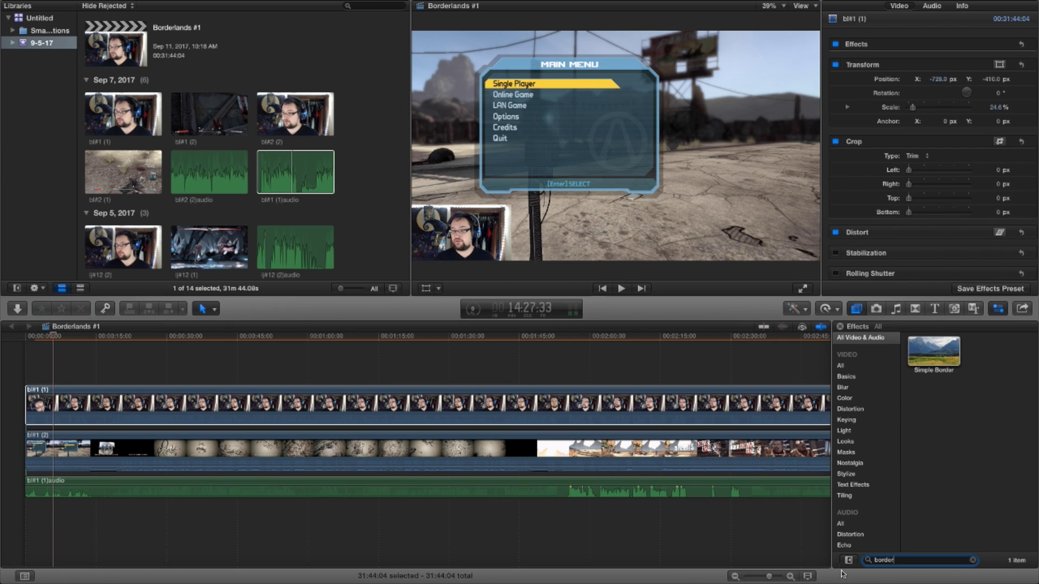
pyautogui.moveTo(948, 356); pyautogui.dragTo(709, 394)
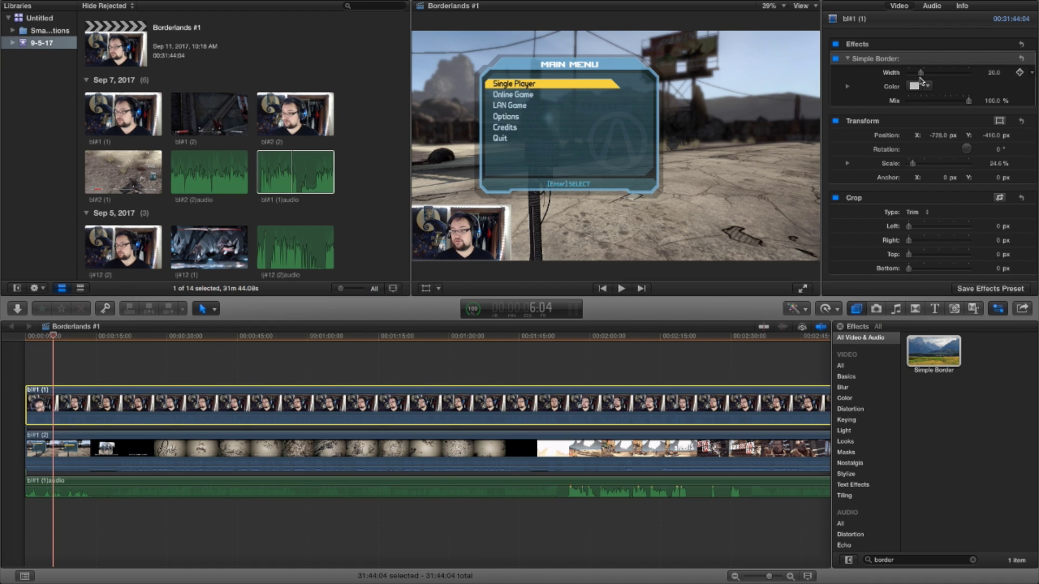
# Step: Set the webcam clip's Simple Border to width 50 and a bright yellow color
pyautogui.click(988, 73)
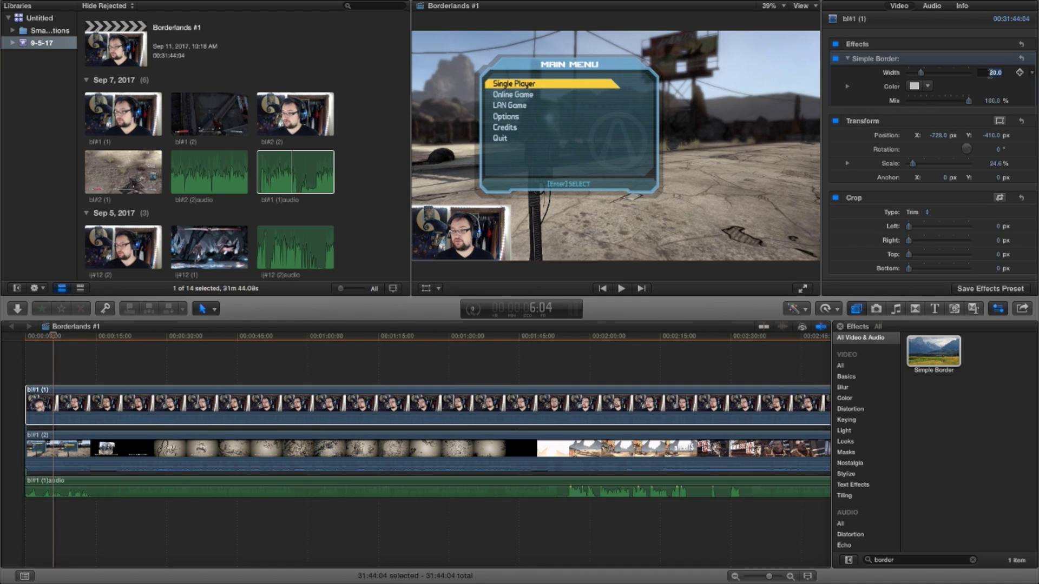
pyautogui.write('50')
pyautogui.press('Return')
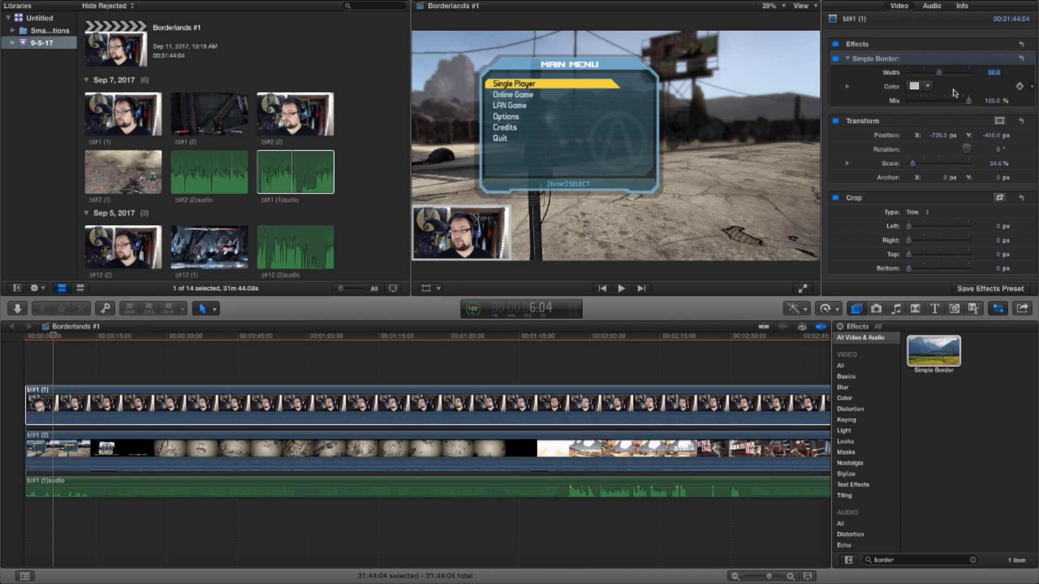
pyautogui.click(924, 88)
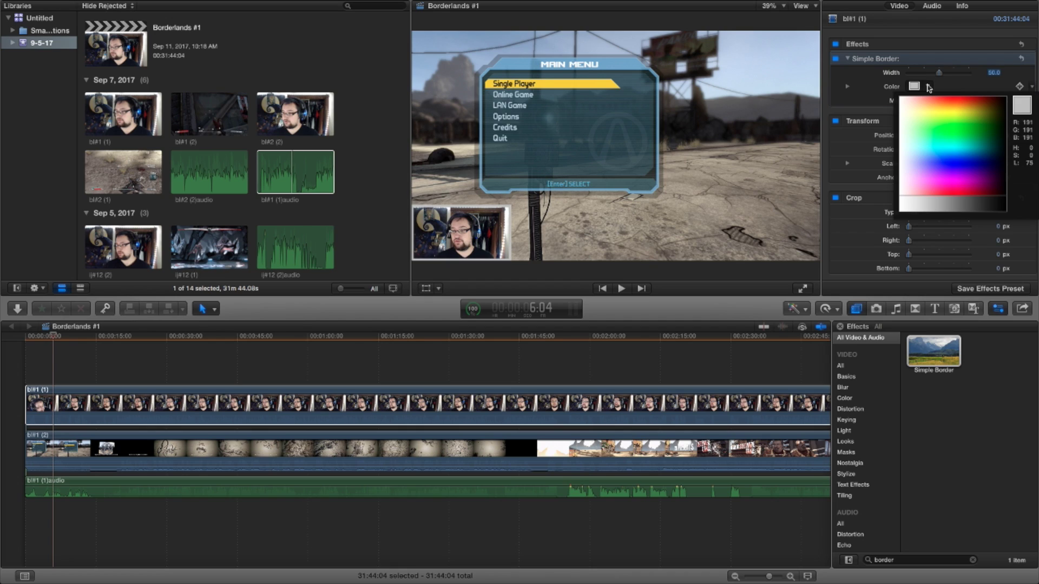
pyautogui.click(942, 110)
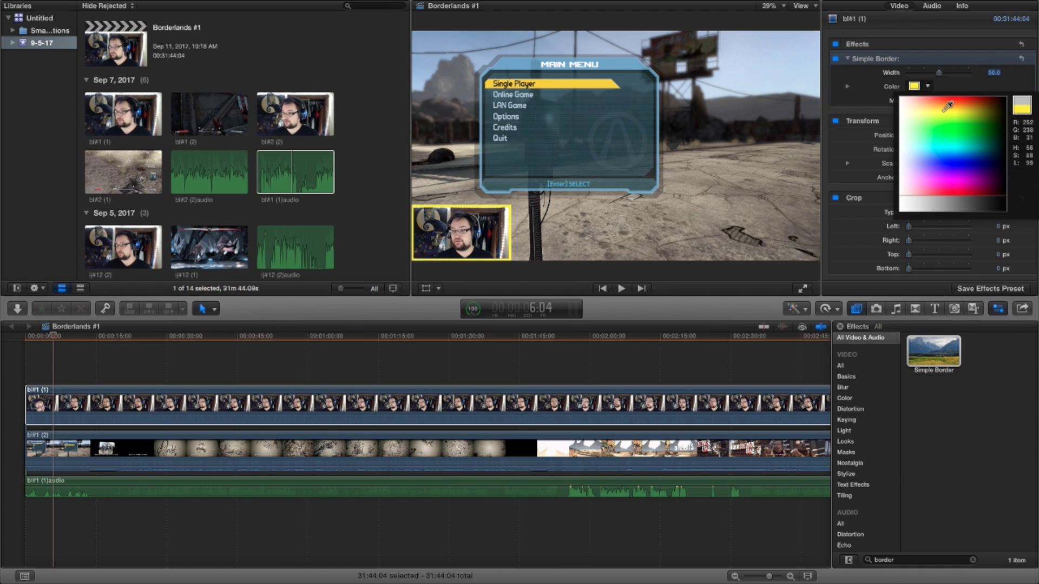
pyautogui.click(943, 111)
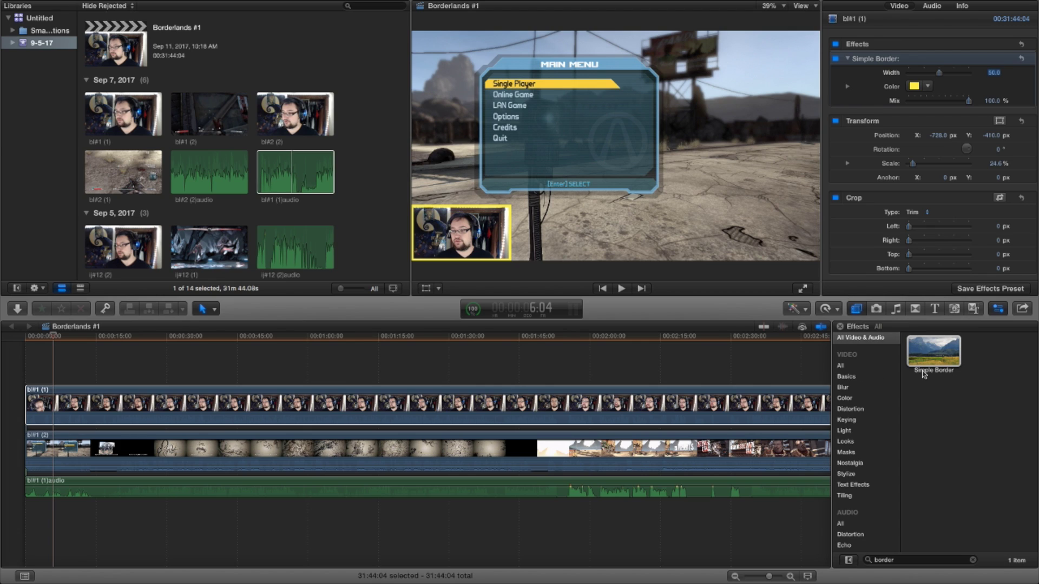
# Step: Add a second Simple Border effect to the webcam clip with width 25 and black color
pyautogui.click(950, 355)
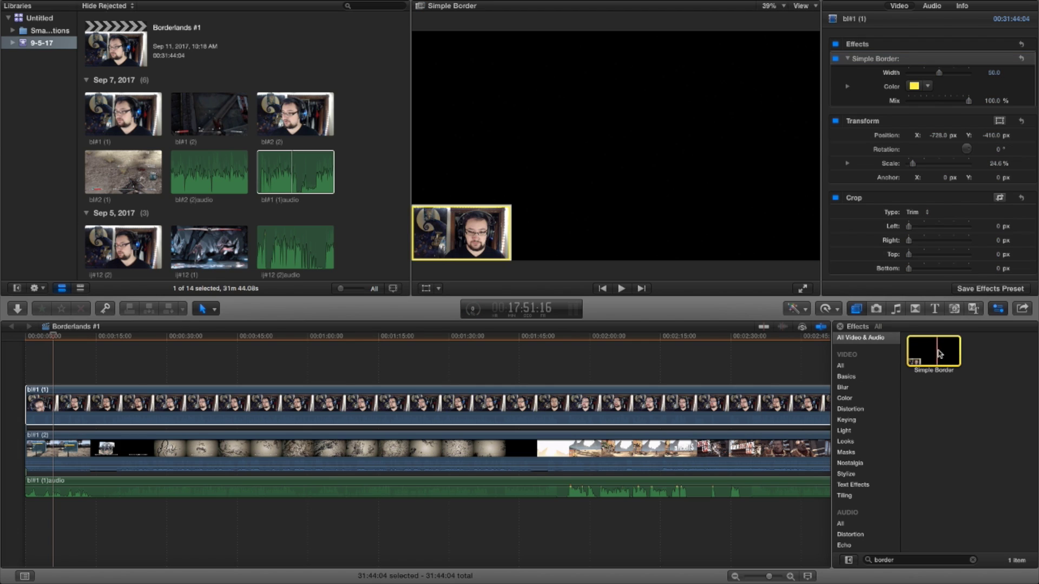
pyautogui.moveTo(943, 355); pyautogui.dragTo(725, 406)
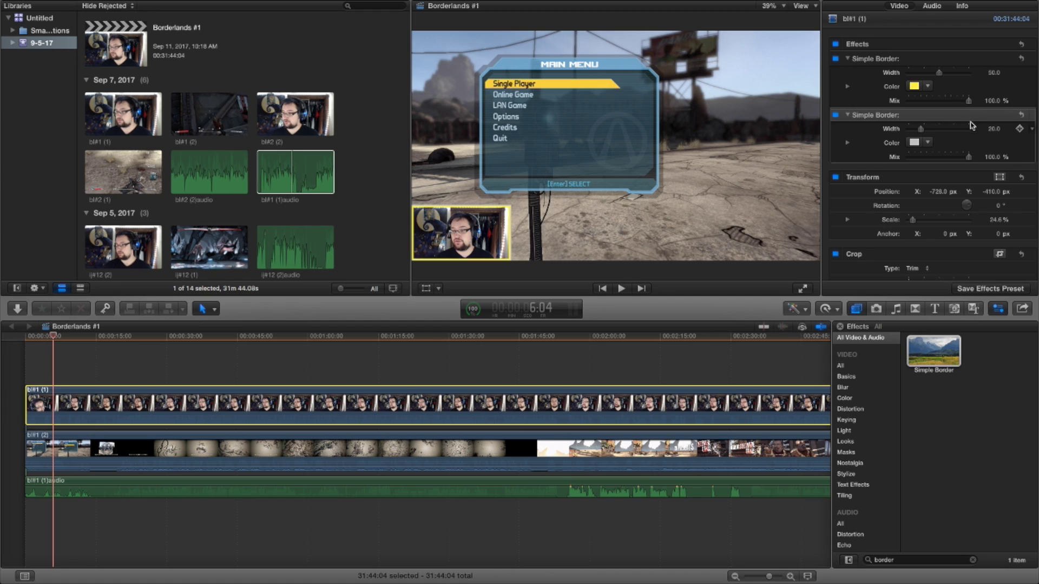
pyautogui.click(992, 129)
pyautogui.click(993, 130)
pyautogui.write('25')
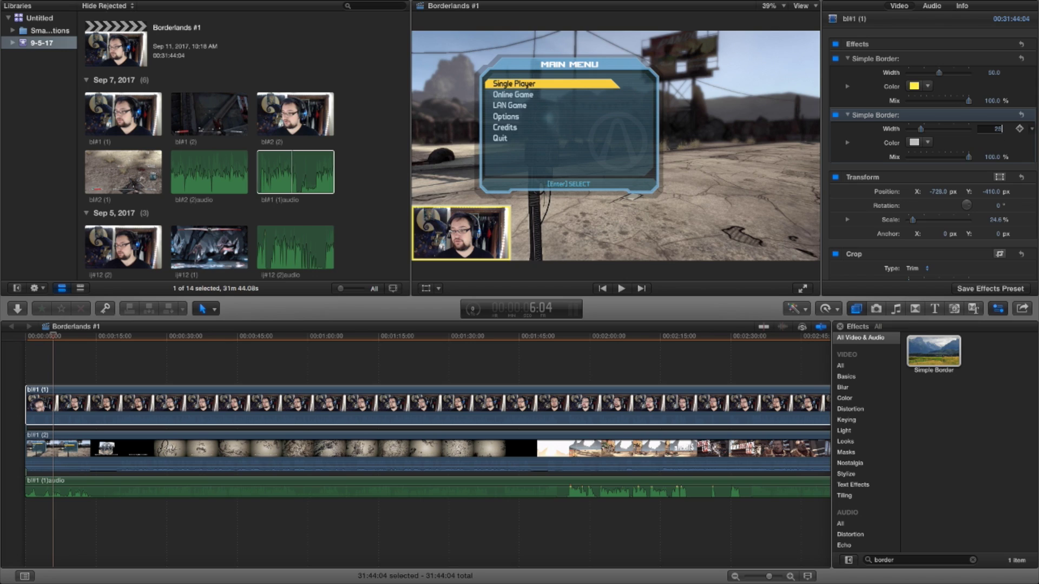
pyautogui.press('Return')
pyautogui.click(915, 142)
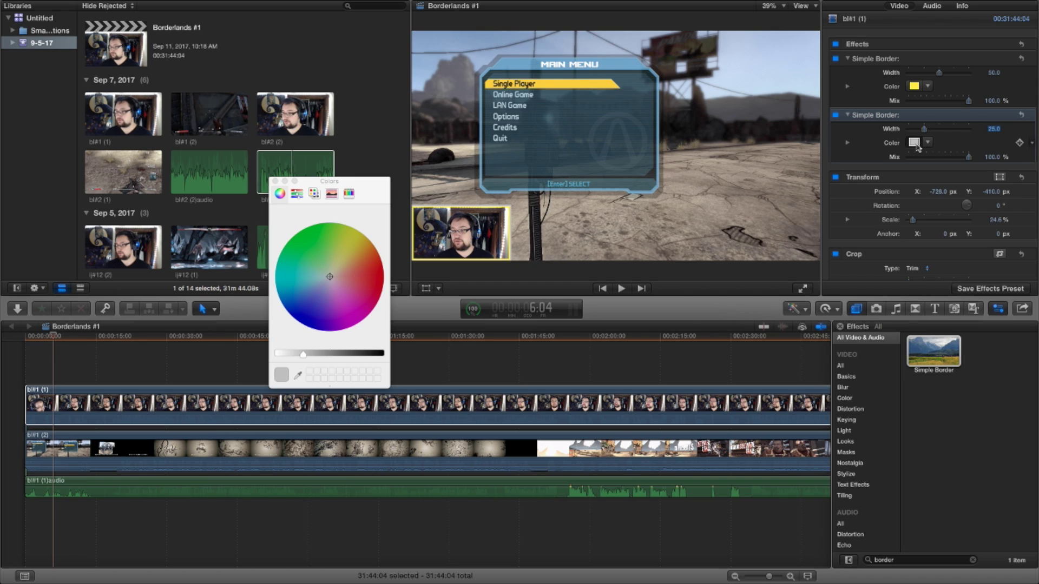
pyautogui.click(384, 356)
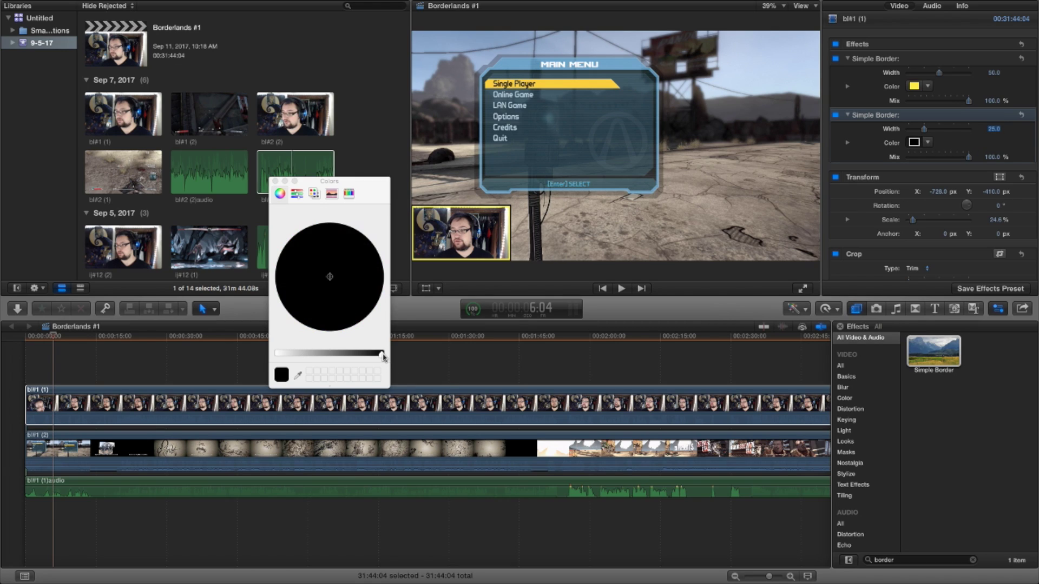
pyautogui.click(275, 182)
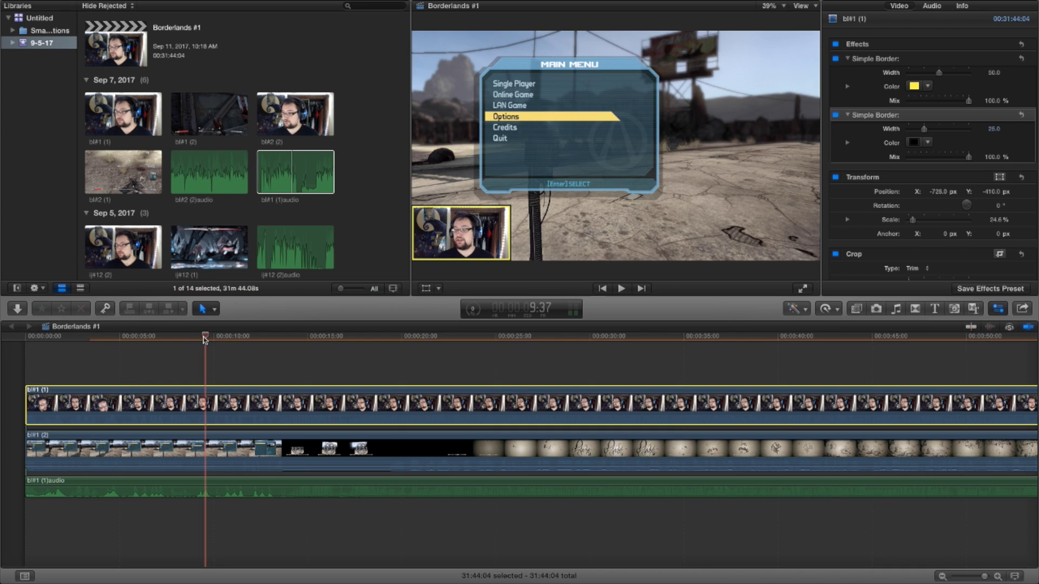
# Step: Play the project from the start and pause at 9:32, where the intro section should be cut
pyautogui.moveTo(206, 339); pyautogui.dragTo(20, 356)
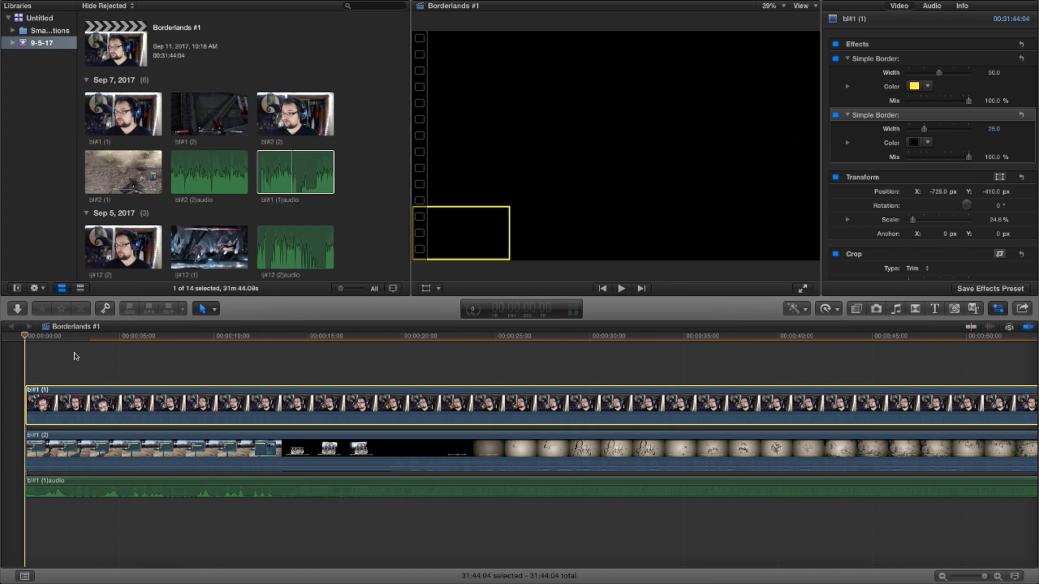
pyautogui.press('space')
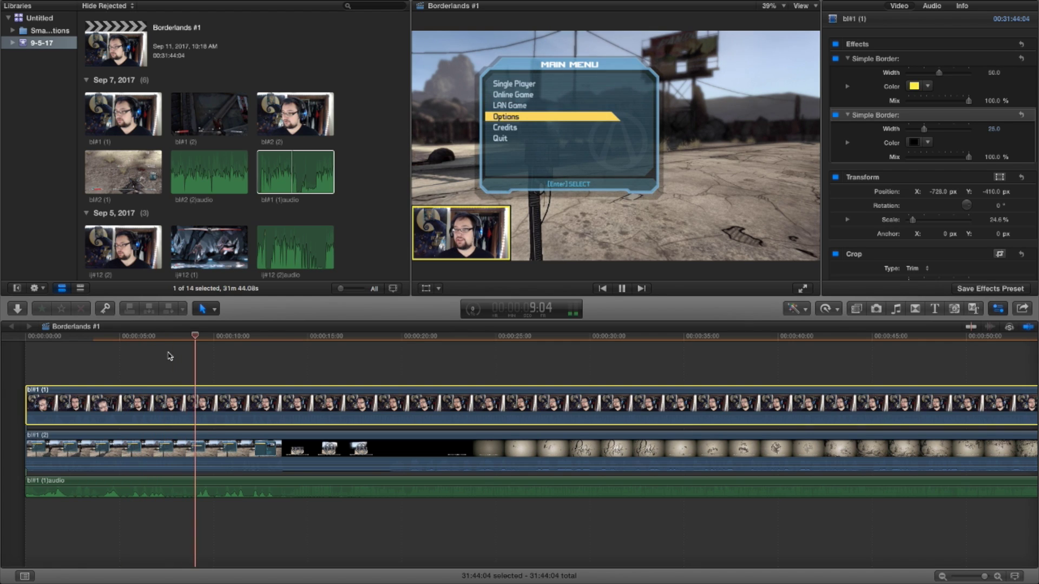
pyautogui.press('space')
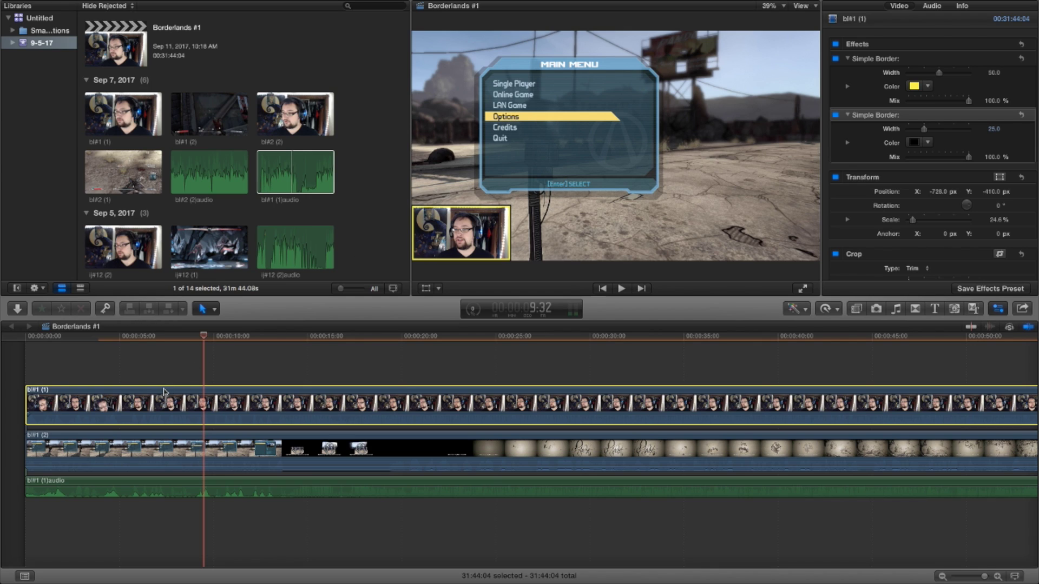
# Step: Split the webcam clip bl#1 (1) and bl#1 (1)audio at 9:32 and delete their opening sections
pyautogui.keyDown('super'); pyautogui.click(158, 483); pyautogui.keyUp('super')
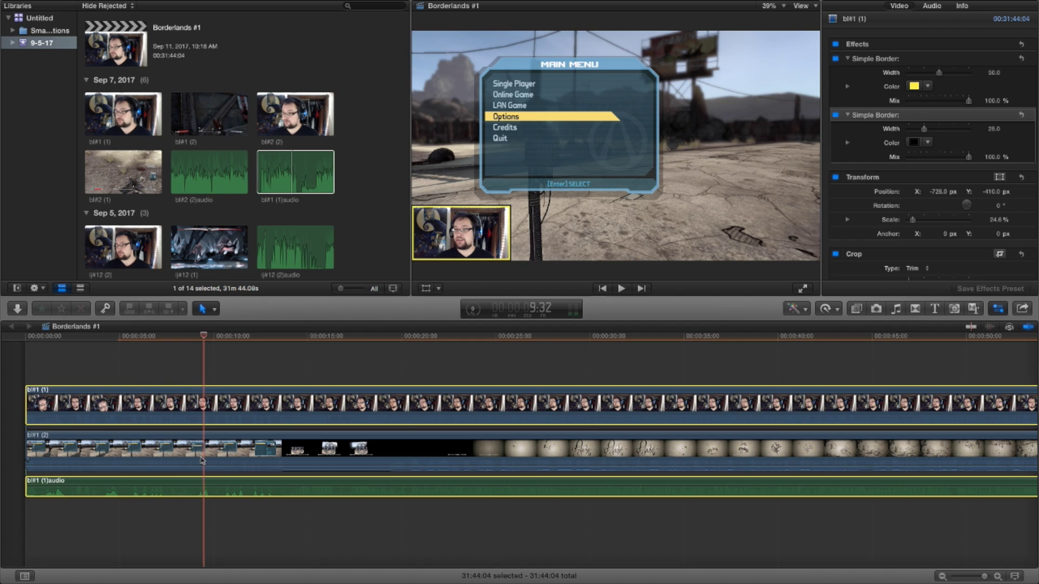
pyautogui.press('super+b')
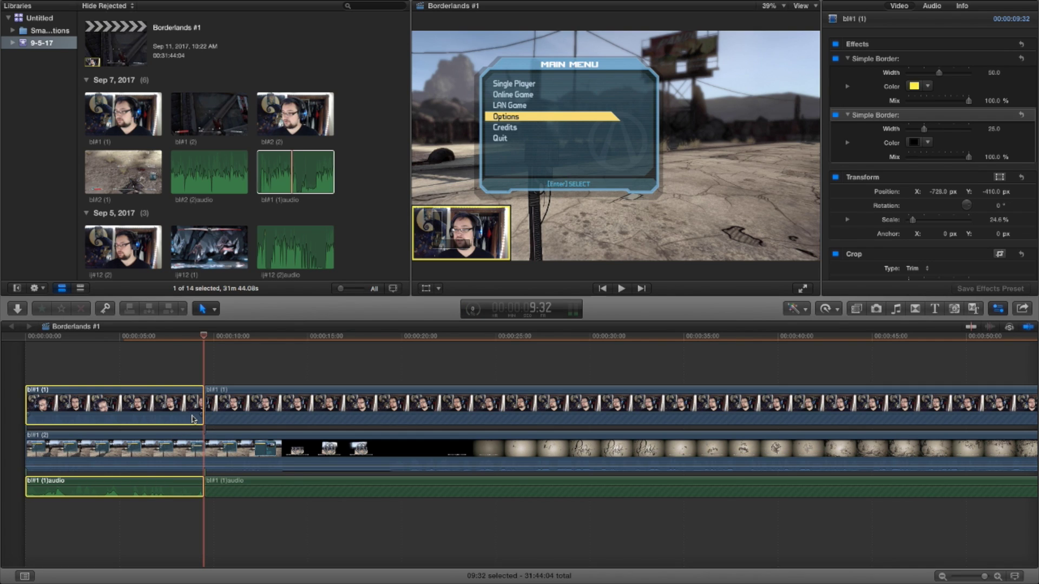
pyautogui.press('Delete')
# Step: Move the remaining webcam clip and bl#1 (1)audio together about 2 seconds earlier over the gameplay clip
pyautogui.click(240, 394)
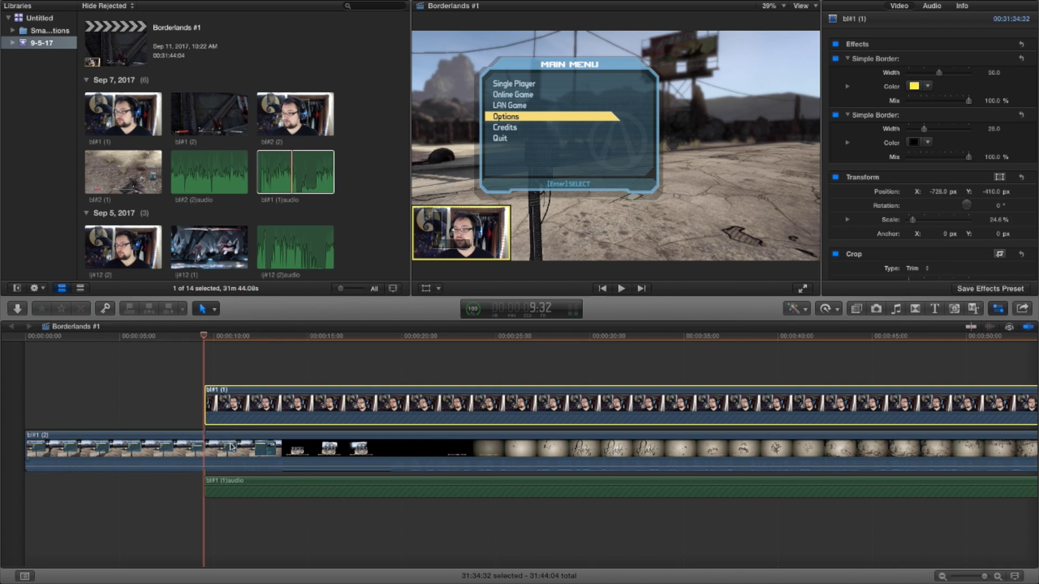
pyautogui.keyDown('super'); pyautogui.click(225, 480); pyautogui.keyUp('super')
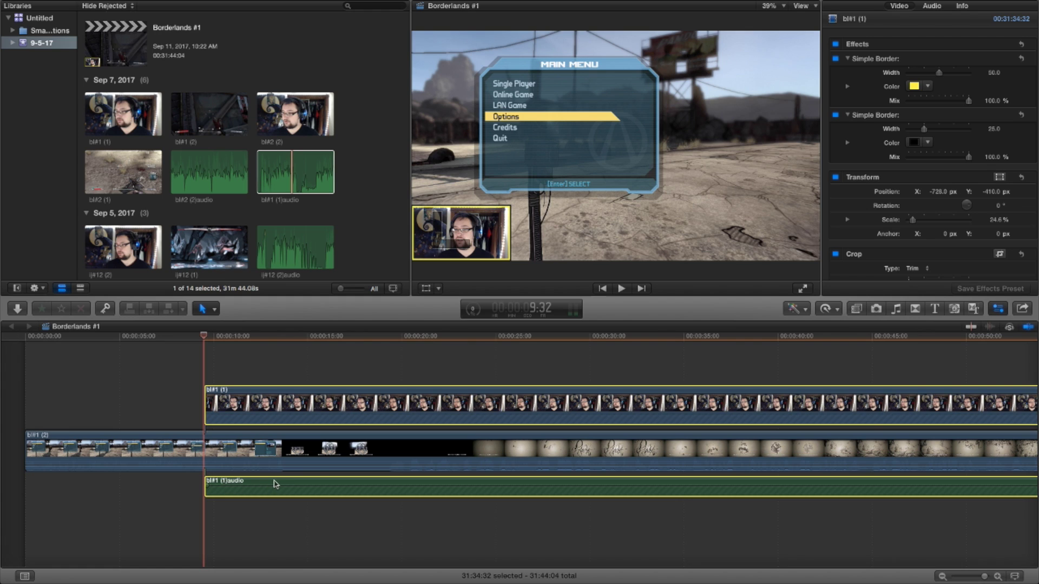
pyautogui.moveTo(274, 482); pyautogui.dragTo(211, 493)
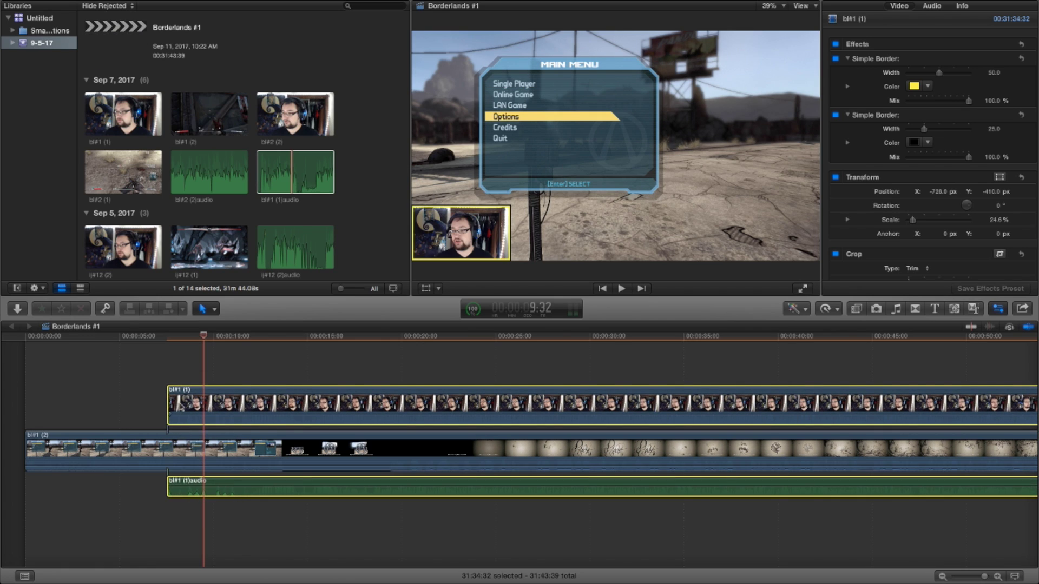
# Step: Play from the start of the webcam clip to check the sync and pause at 19:43
pyautogui.click(167, 360)
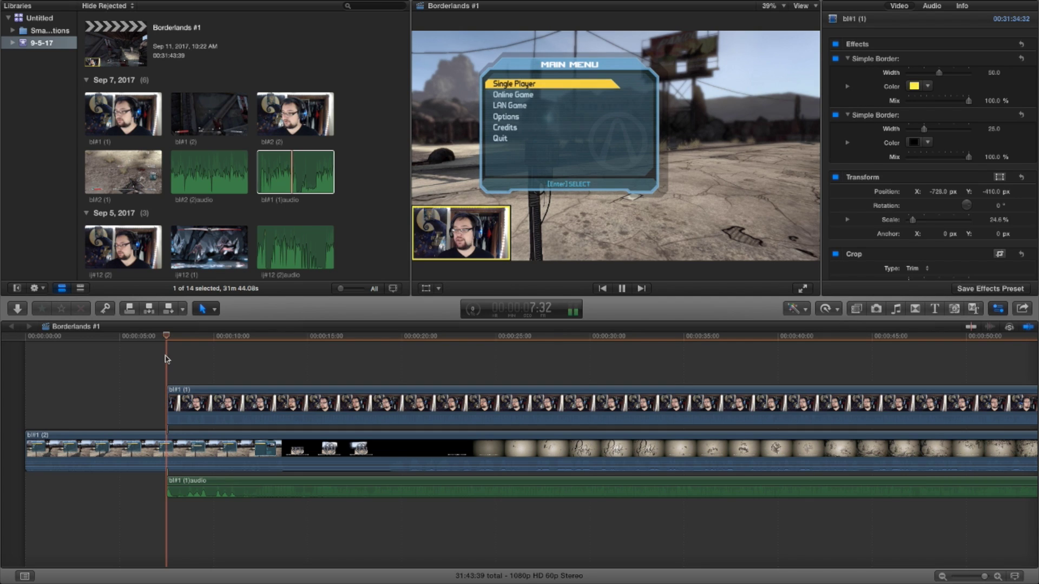
pyautogui.press('space')
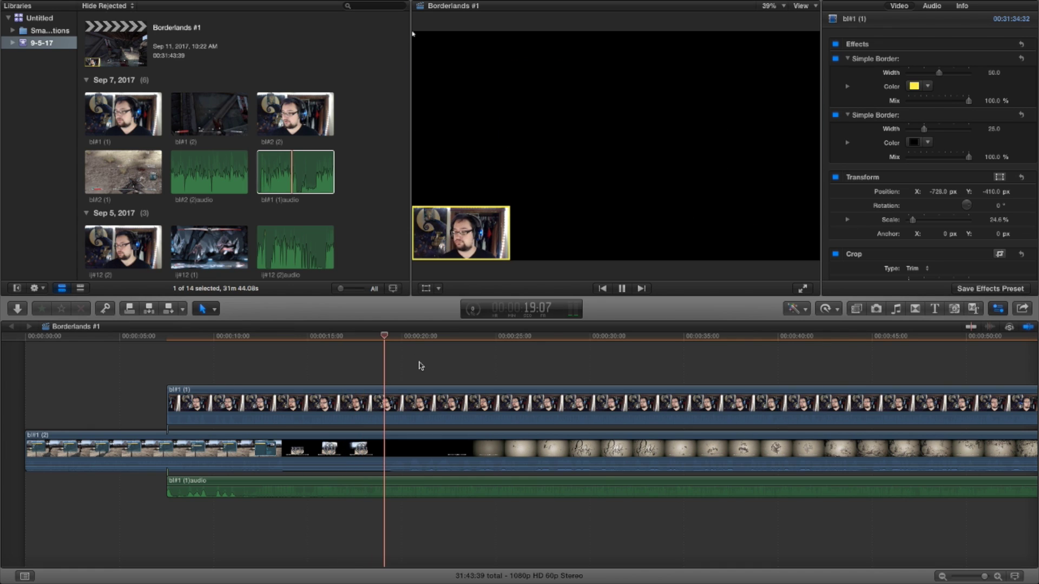
pyautogui.press('space')
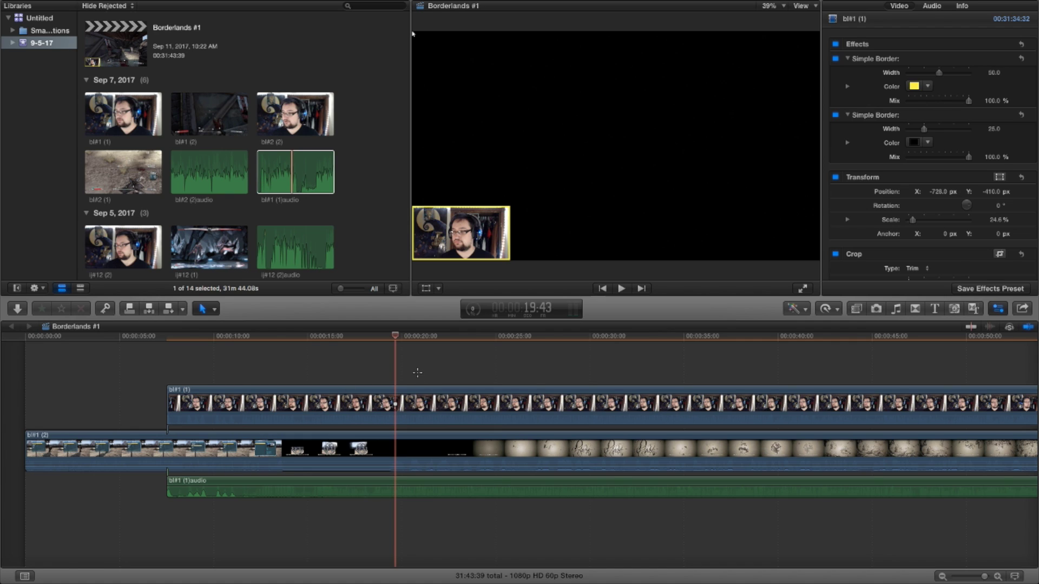
# Step: Split the webcam, gameplay and audio clips at 19:43 and delete everything before the cut
pyautogui.moveTo(418, 373); pyautogui.dragTo(403, 555)
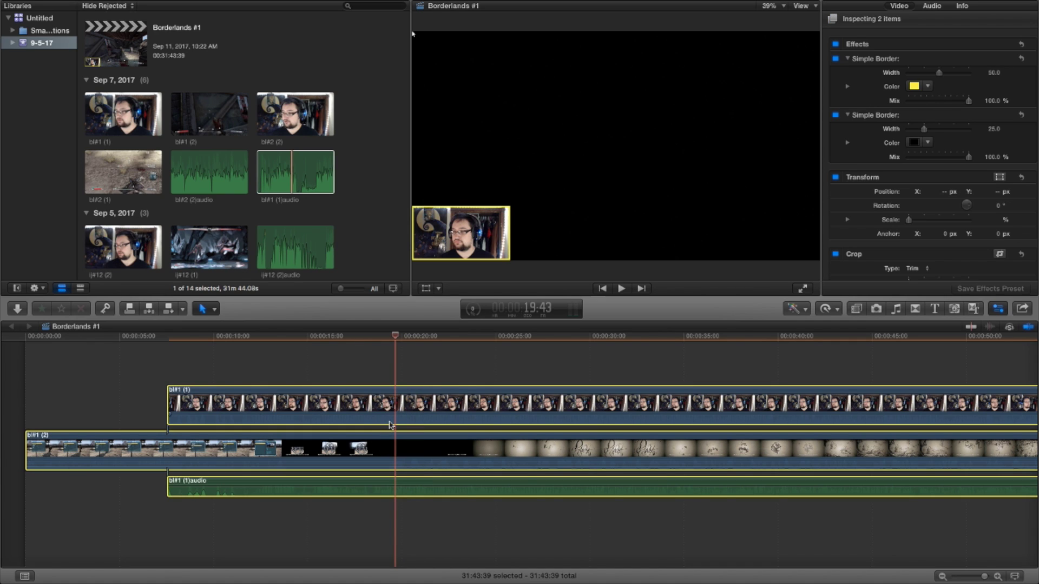
pyautogui.press('super+b')
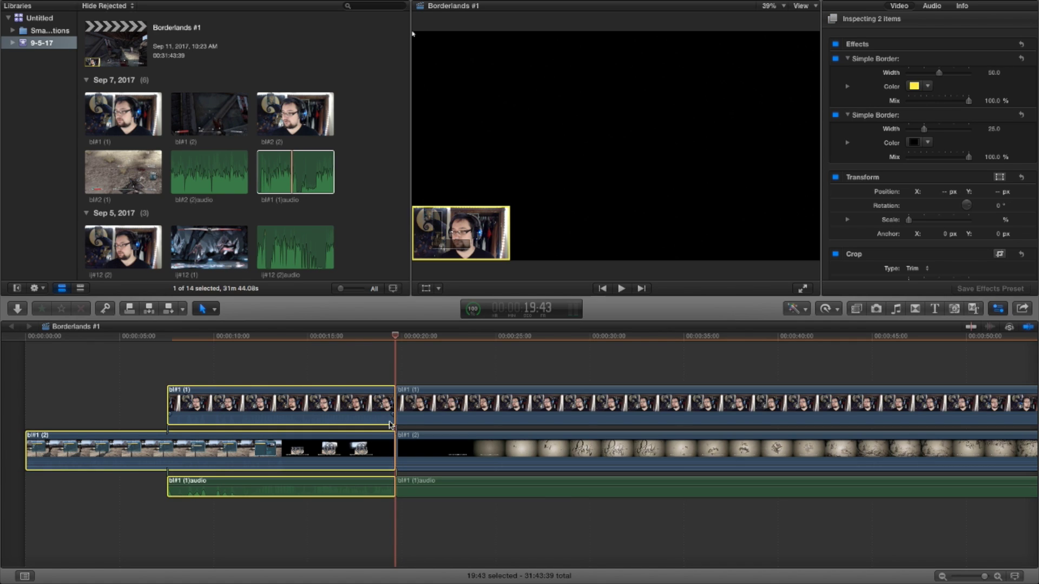
pyautogui.press('Delete')
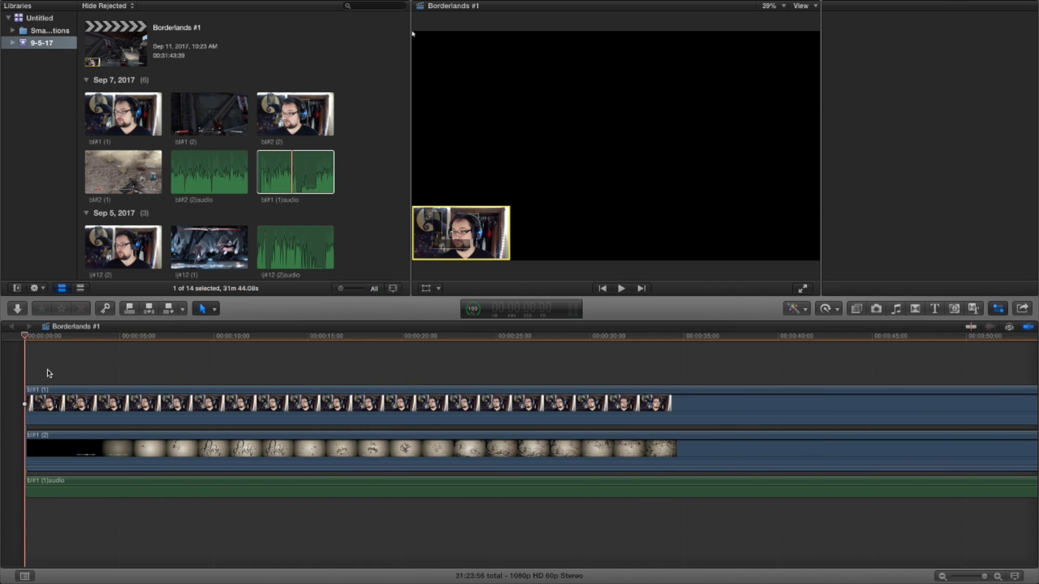
# Step: Shift the bl#1 (1)audio clip about 4 frames after the project's start, relative to the webcam clip
pyautogui.click(998, 577)
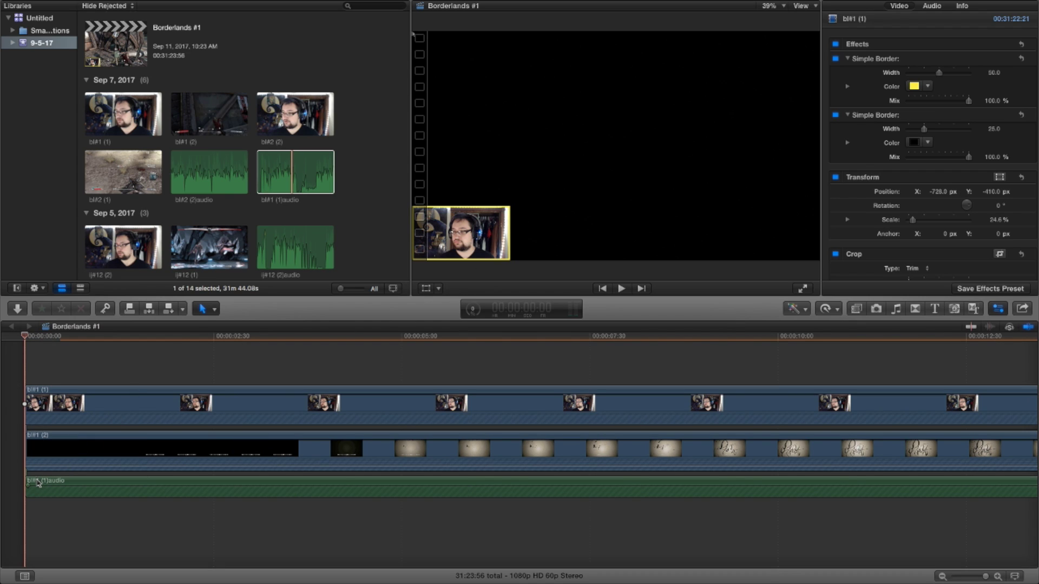
pyautogui.moveTo(38, 483); pyautogui.dragTo(17, 483)
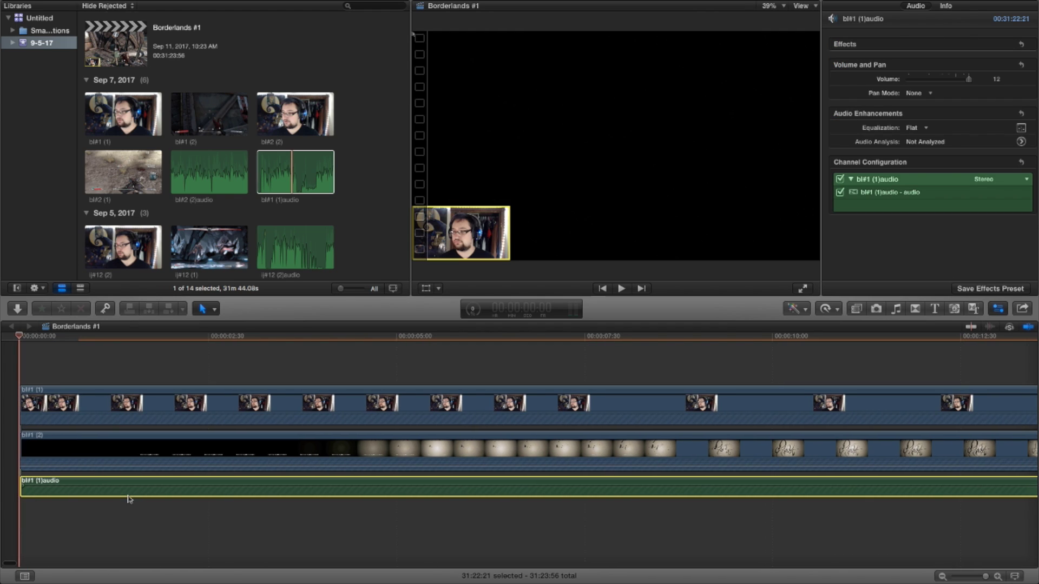
pyautogui.click(997, 576)
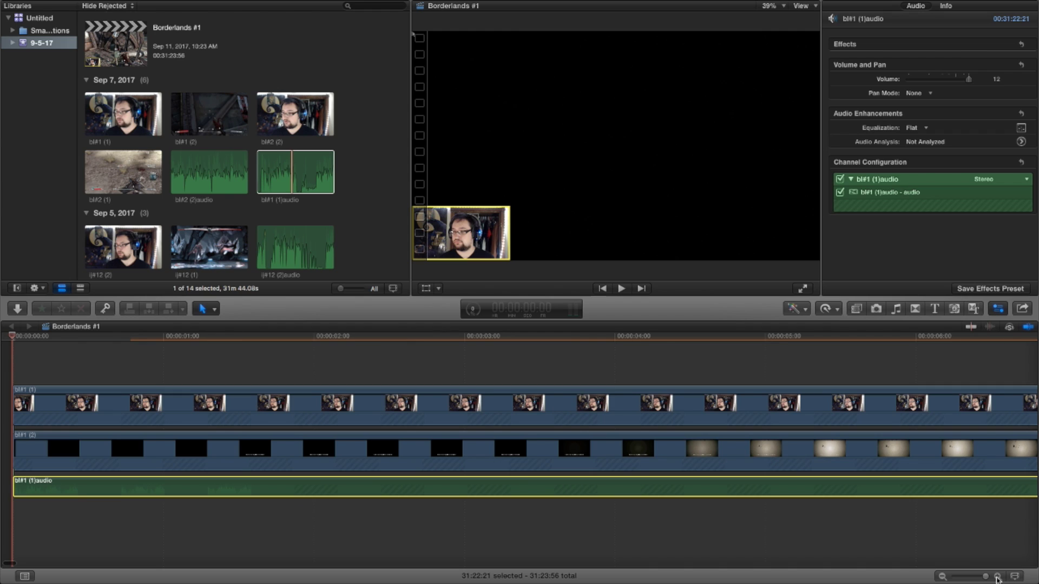
pyautogui.hscroll(1, 331, 521)
pyautogui.moveTo(73, 482); pyautogui.dragTo(48, 484)
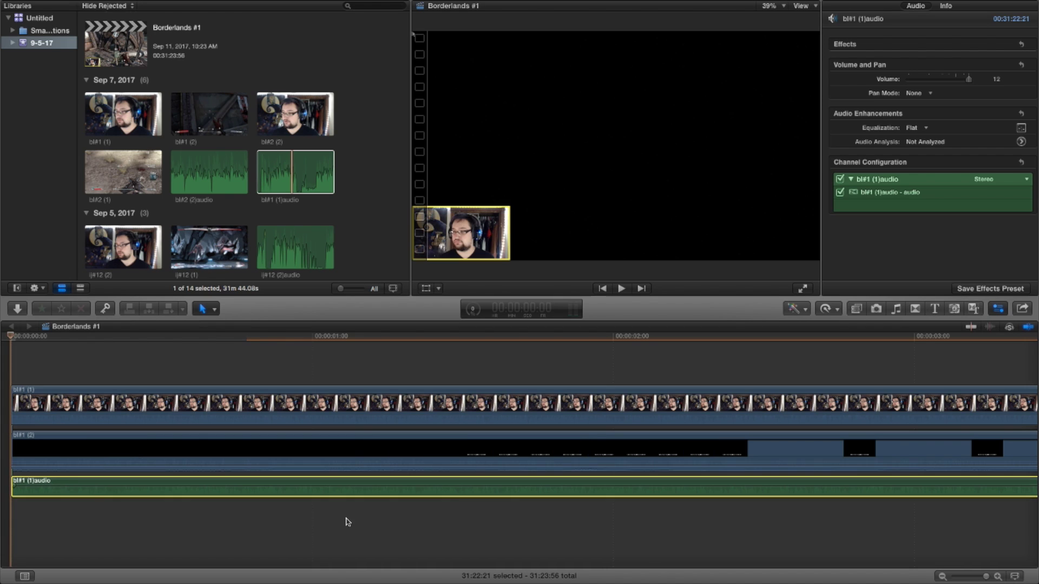
pyautogui.click(998, 577)
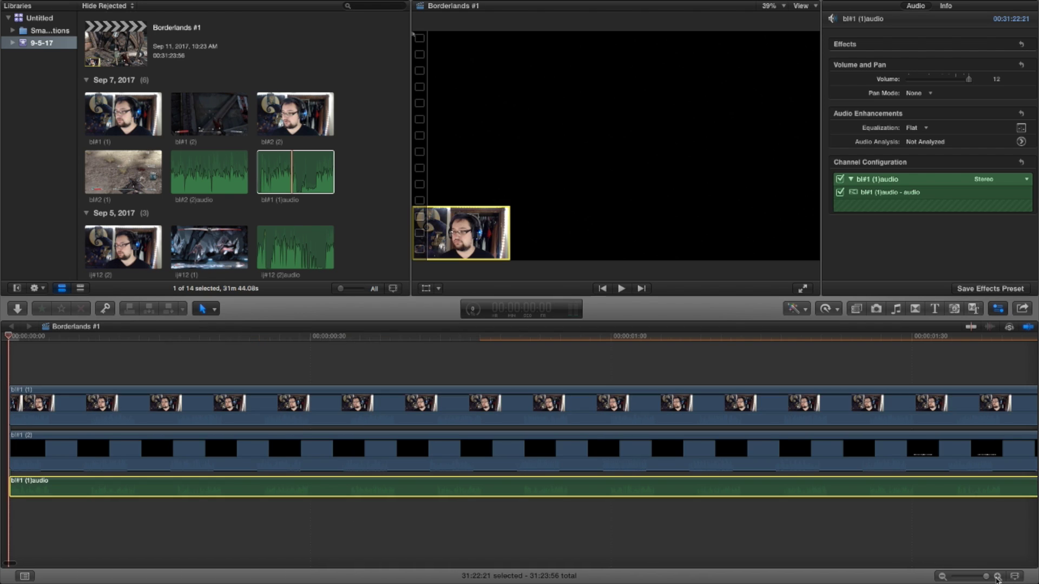
pyautogui.moveTo(49, 485); pyautogui.dragTo(91, 490)
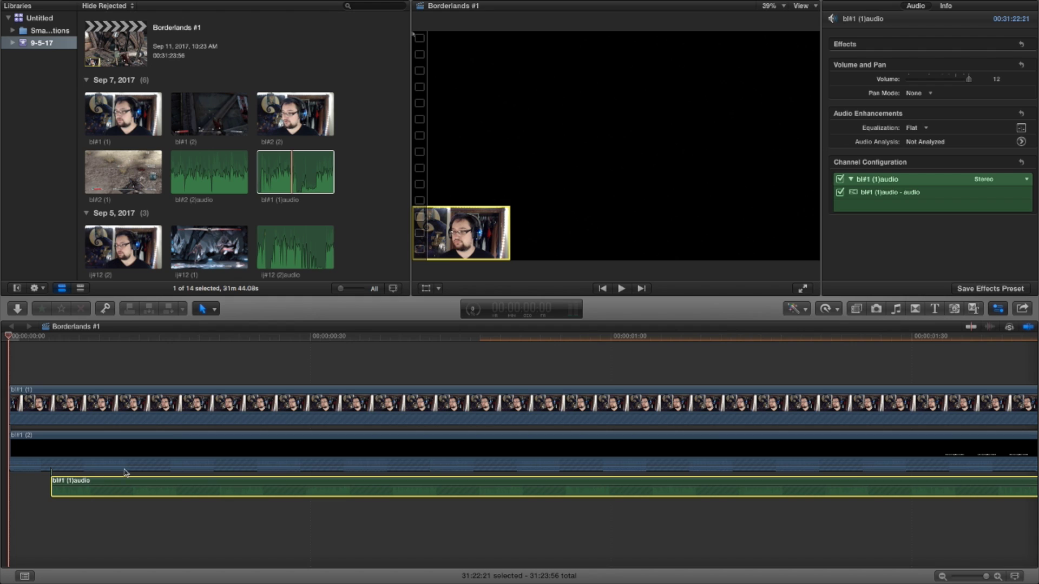
# Step: Review the character-selection part of the project by playing it from 3:45:26 and pausing at 3:48:19
pyautogui.hscroll(1, 550, 447)
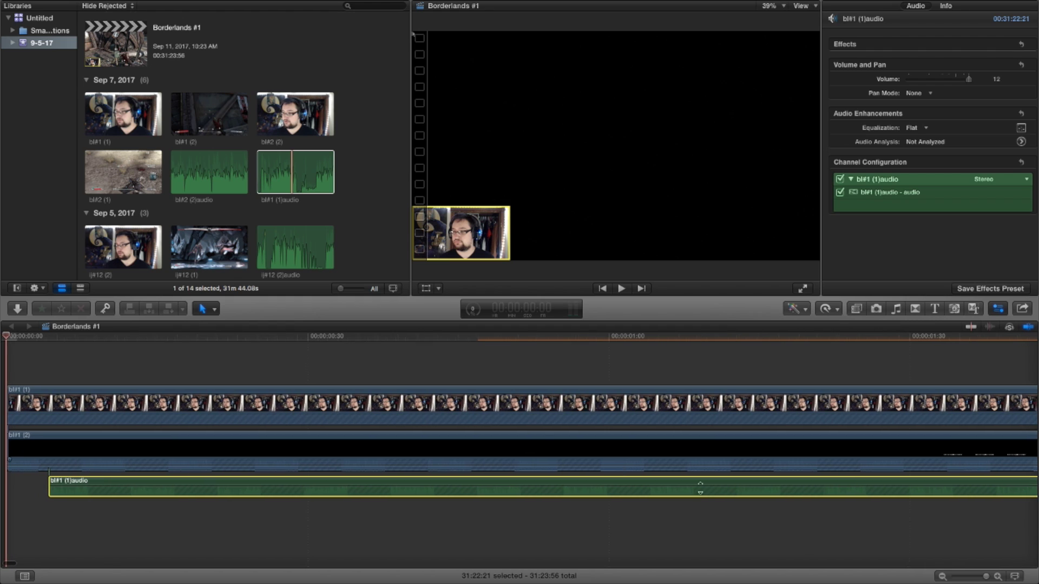
pyautogui.click(943, 577)
pyautogui.click(943, 576)
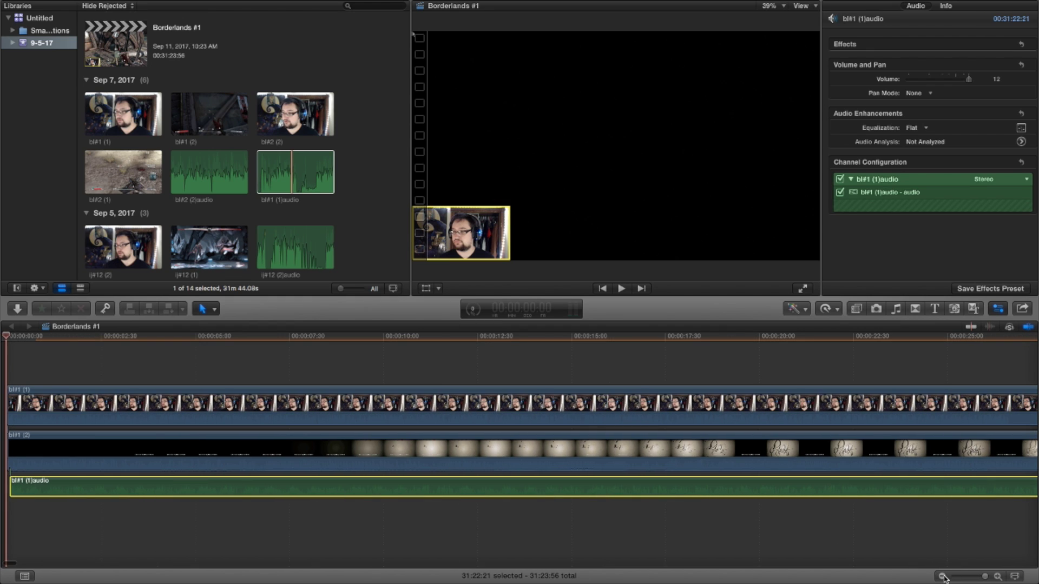
pyautogui.click(943, 576)
pyautogui.click(942, 576)
pyautogui.click(943, 576)
pyautogui.click(943, 576)
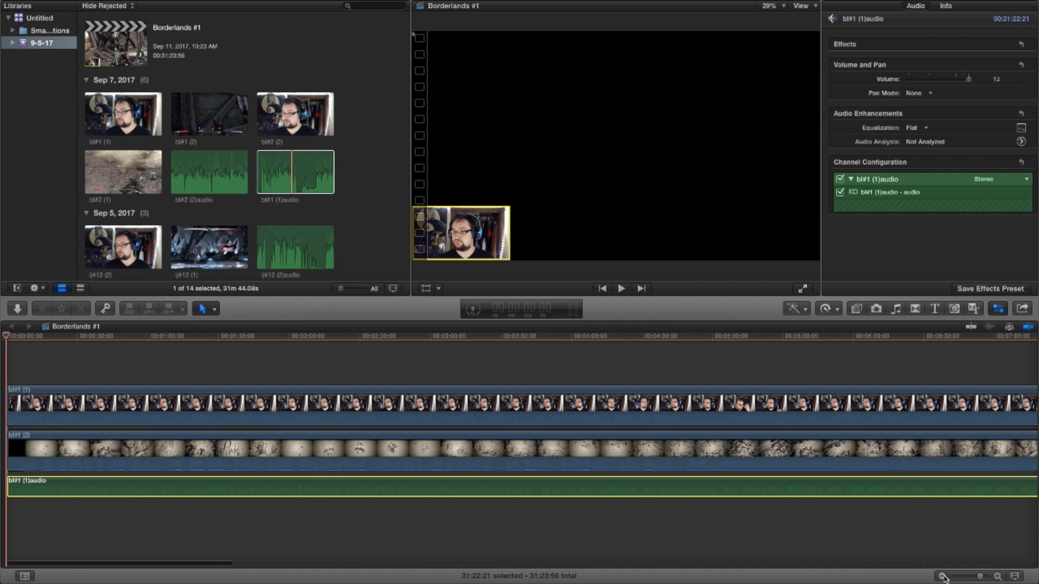
pyautogui.click(942, 576)
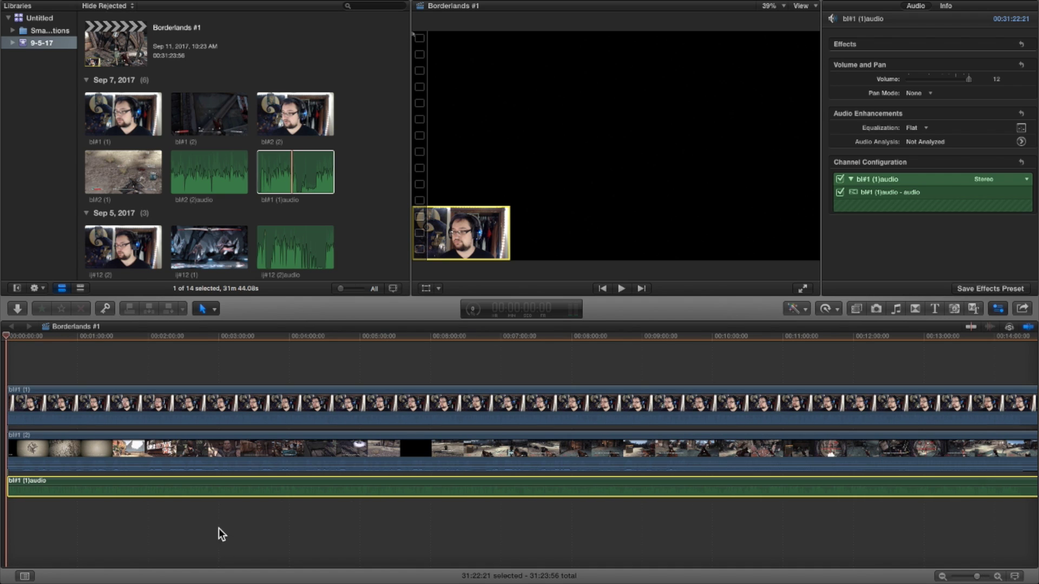
pyautogui.click(273, 509)
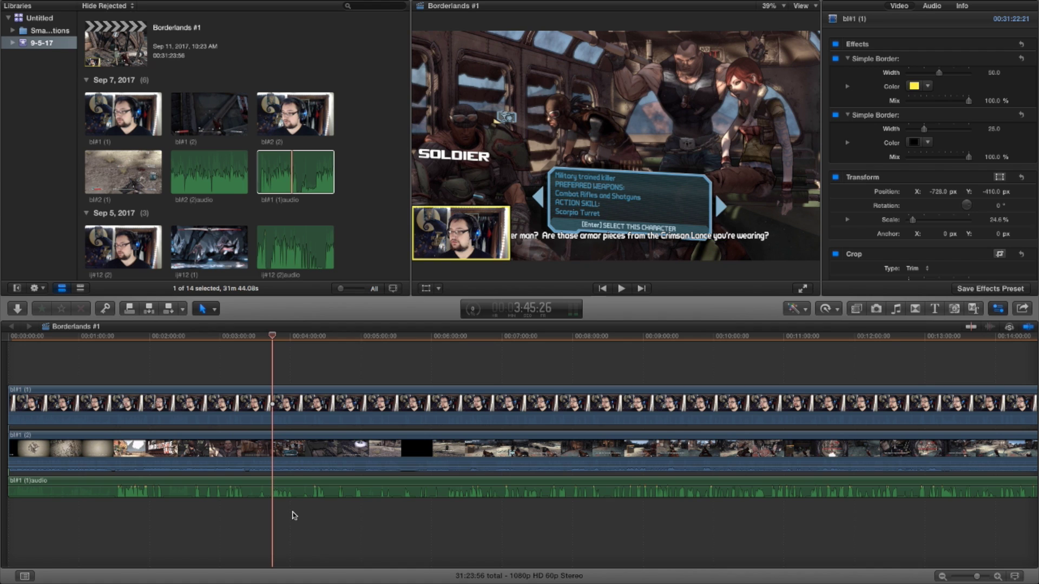
pyautogui.press('space')
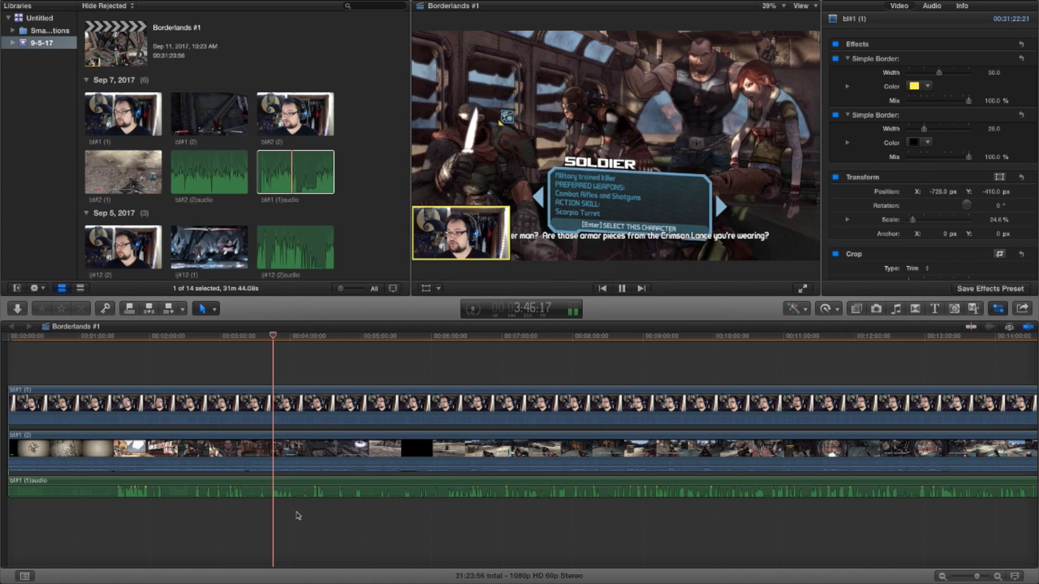
pyautogui.press('space')
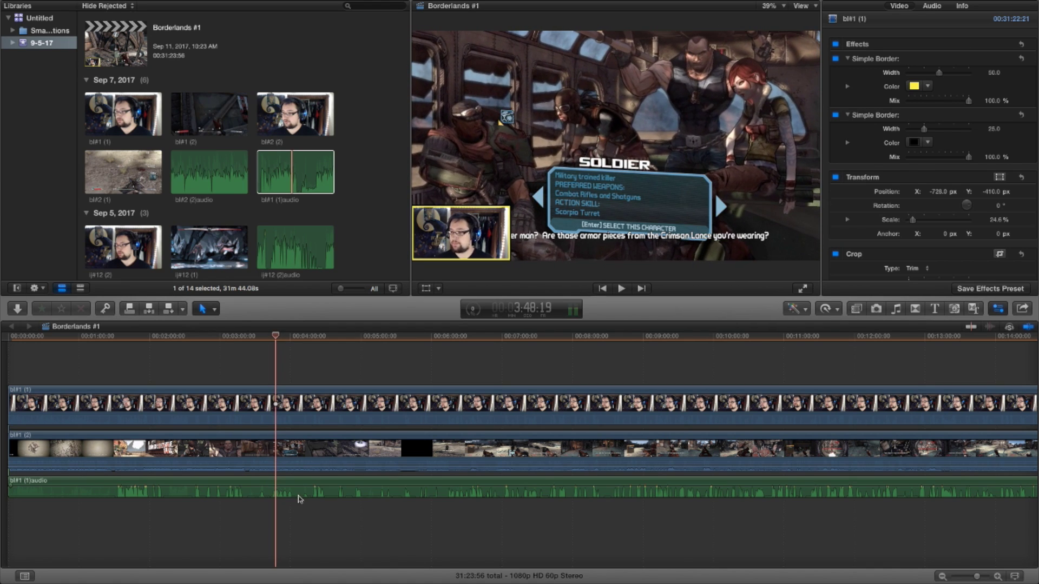
# Step: Play on to 4:02:47 and split the webcam, gameplay and audio clips there
pyautogui.click(286, 502)
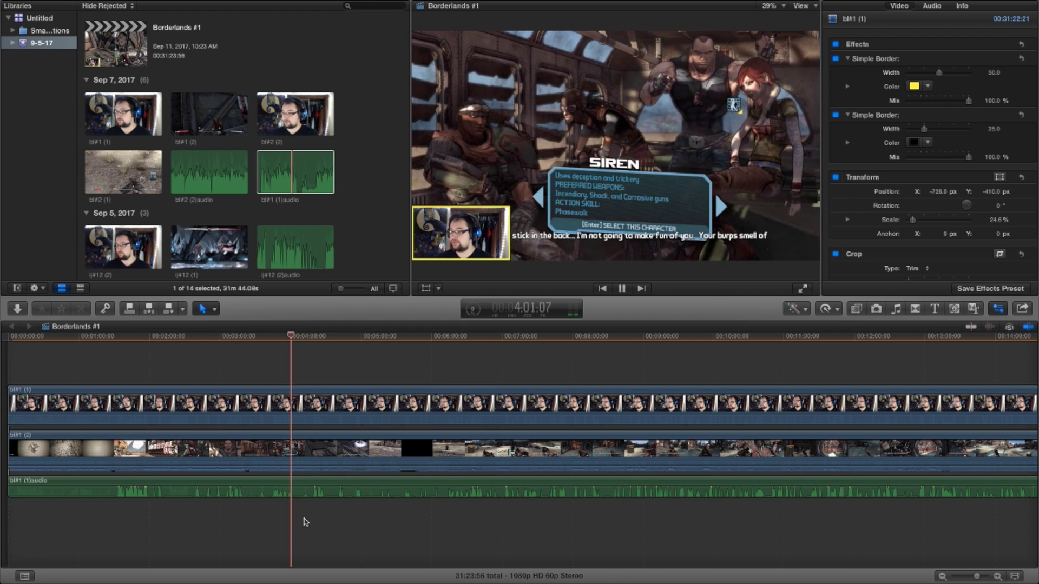
pyautogui.press('space')
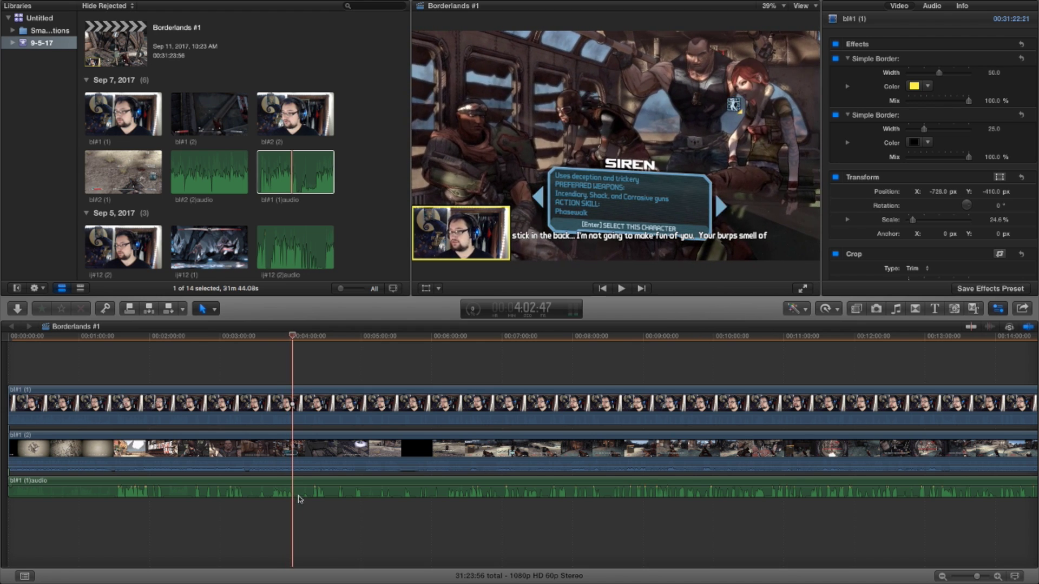
pyautogui.moveTo(304, 522); pyautogui.dragTo(302, 421)
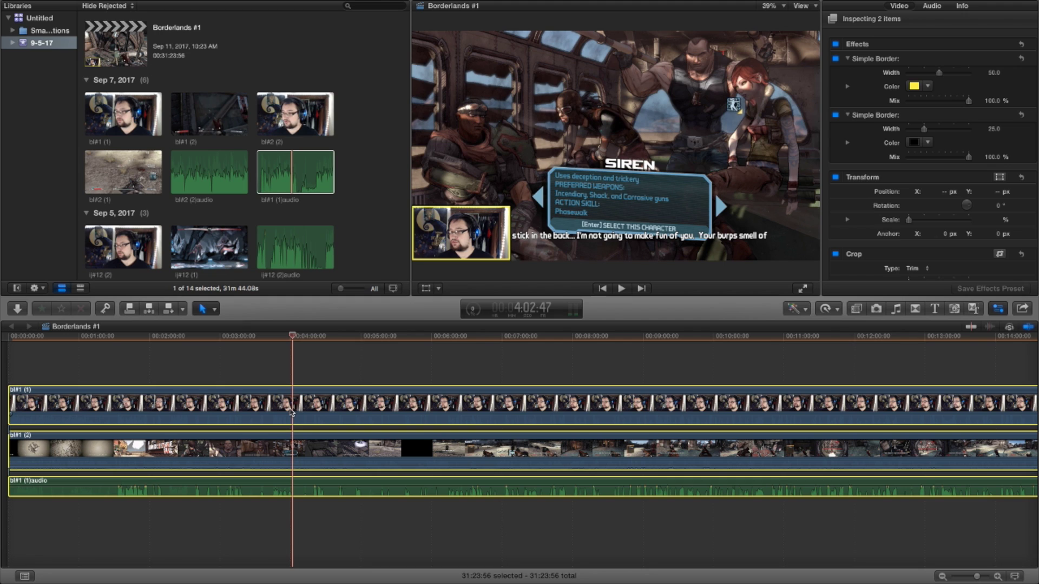
pyautogui.press('super+b')
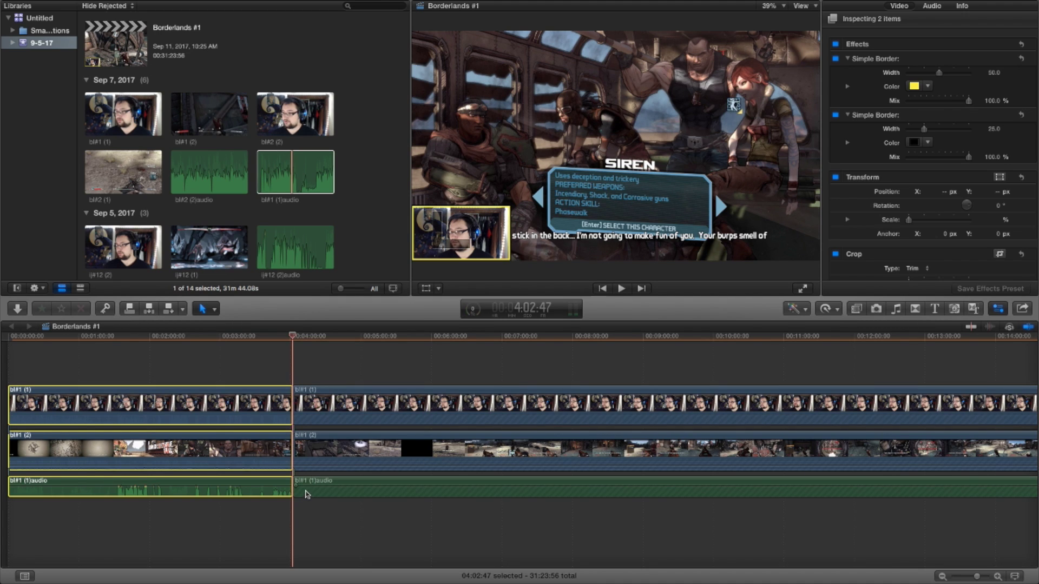
# Step: Split all three clips at 4:17:55 and delete the section between 4:02:47 and that point
pyautogui.moveTo(293, 336); pyautogui.dragTo(307, 341)
pyautogui.press('space')
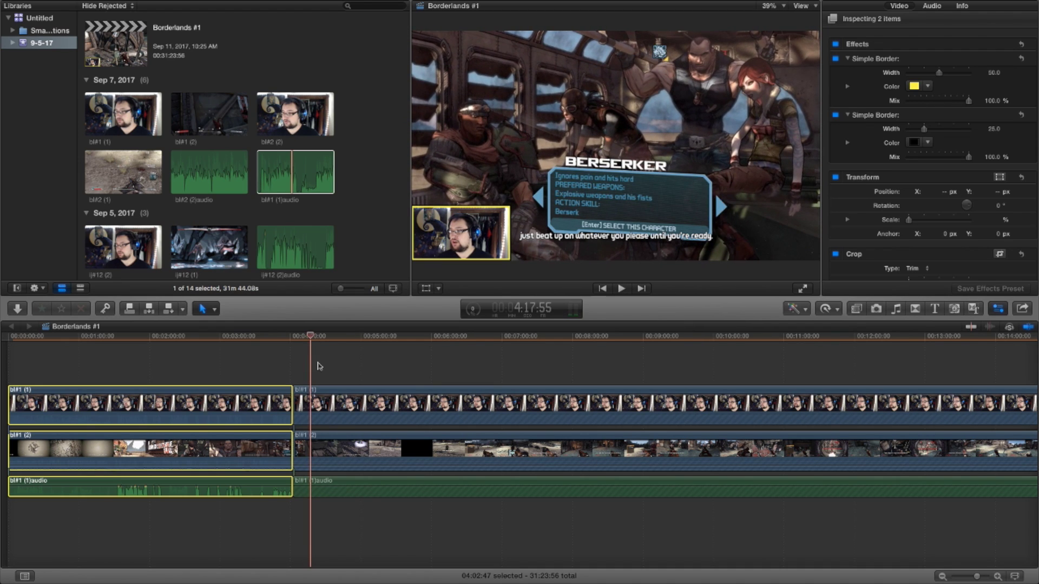
pyautogui.moveTo(324, 370); pyautogui.dragTo(316, 481)
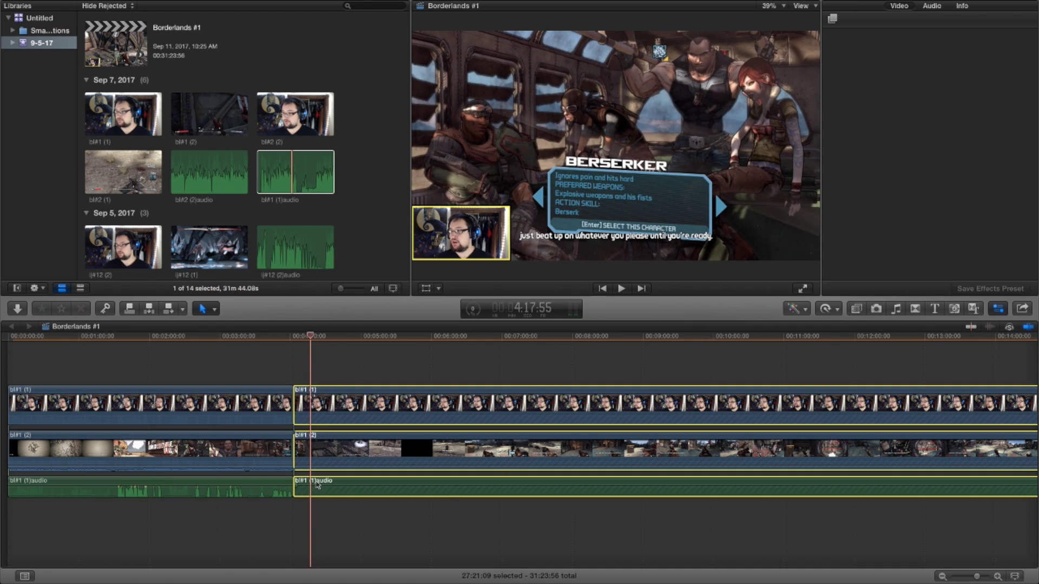
pyautogui.press('super+b')
pyautogui.press('BackSpace')
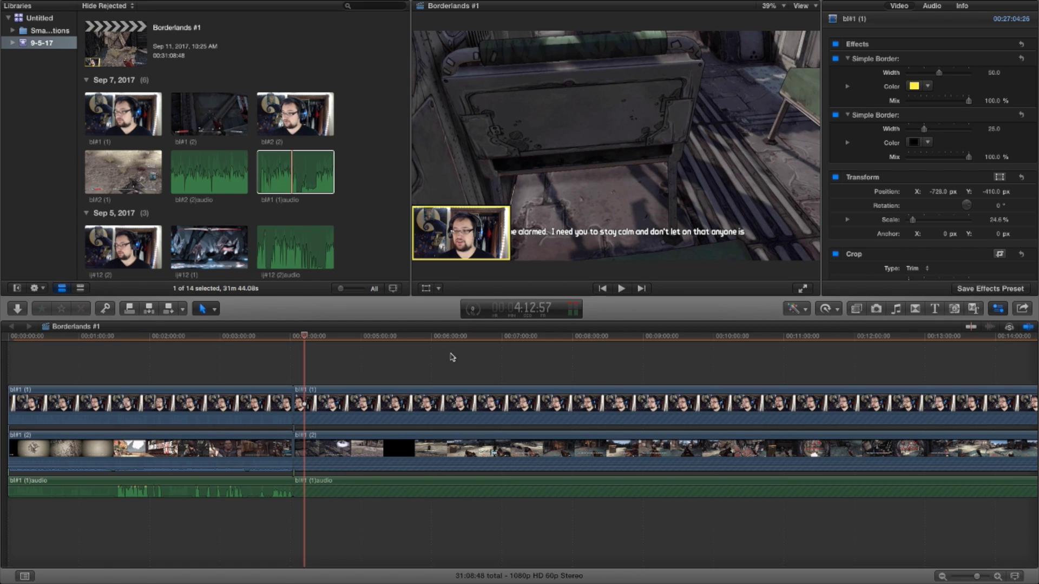
# Step: Skim the remaining project and split the webcam, gameplay and audio clips at 14:18:50
pyautogui.click(319, 518)
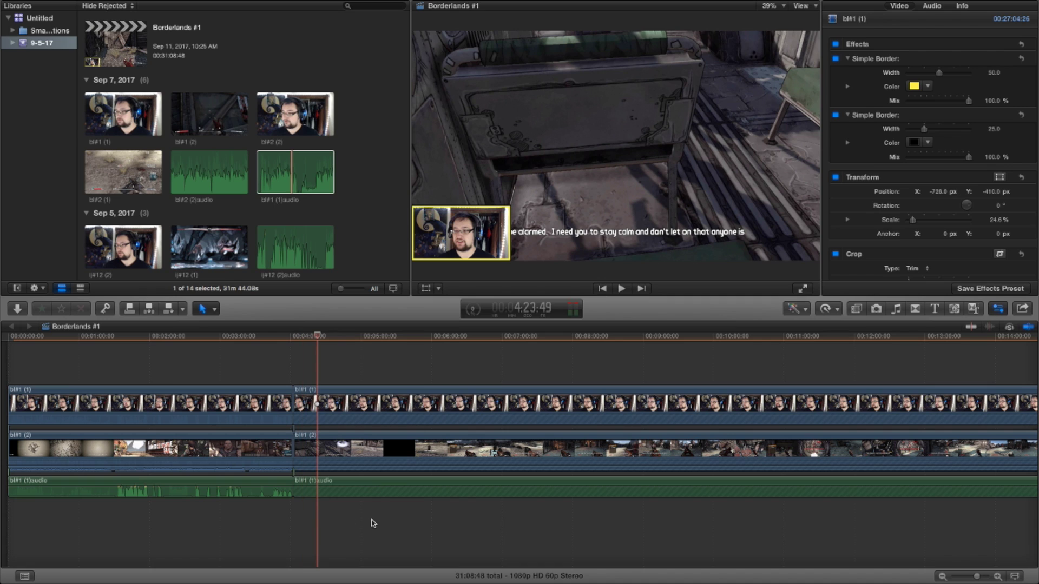
pyautogui.click(427, 524)
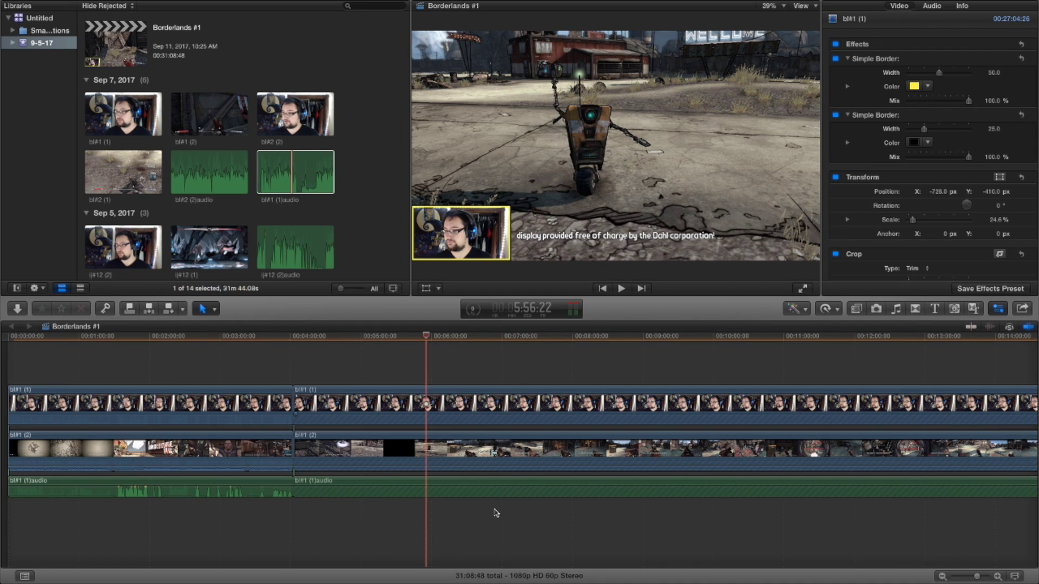
pyautogui.click(453, 517)
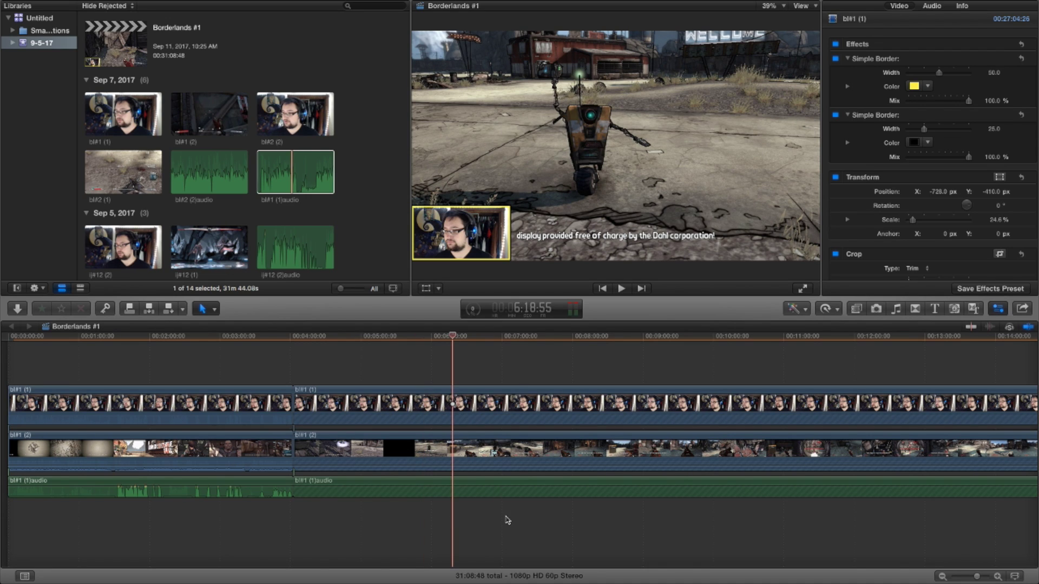
pyautogui.click(530, 518)
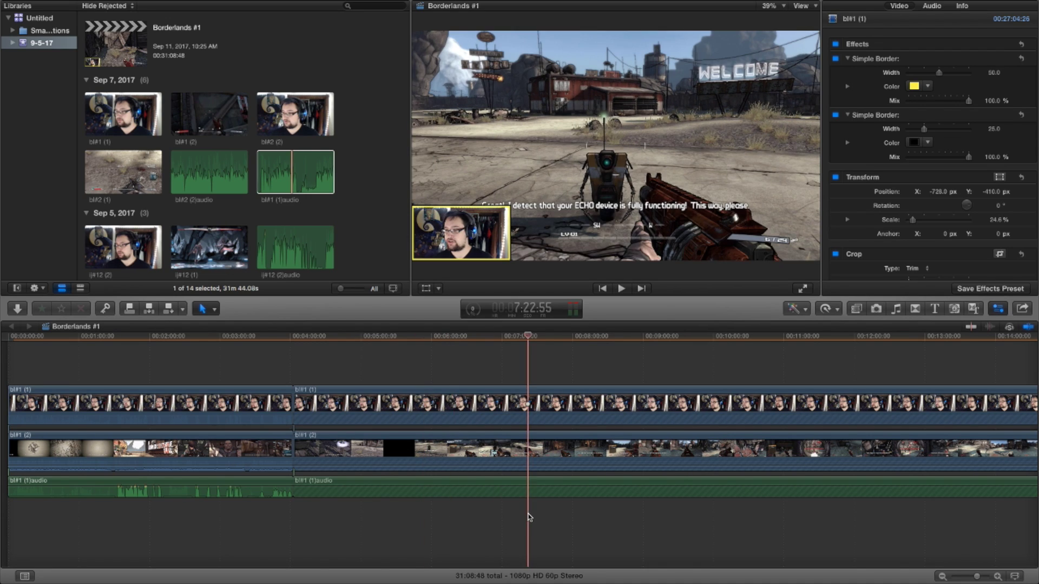
pyautogui.click(641, 515)
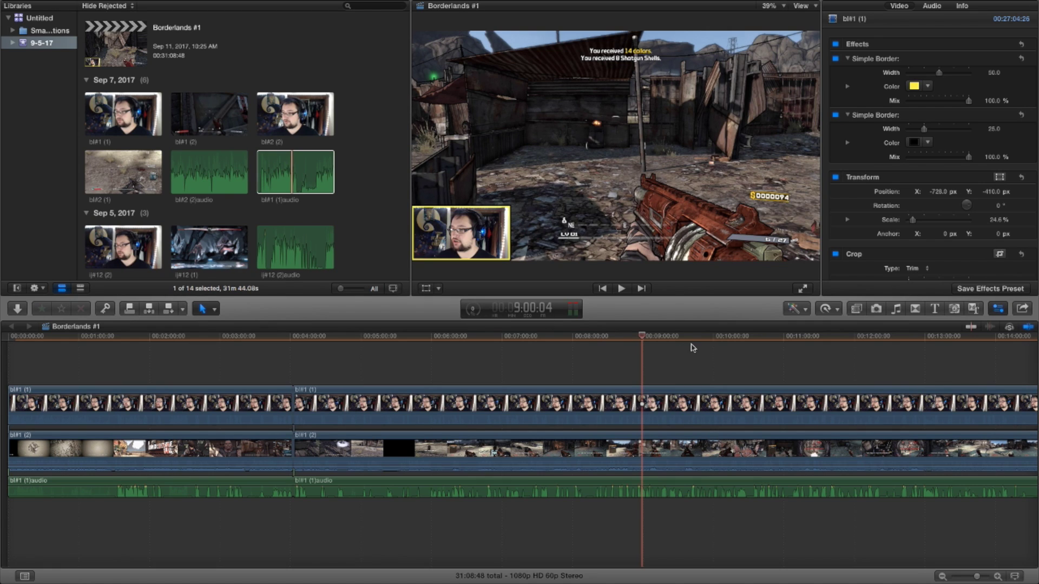
pyautogui.click(770, 520)
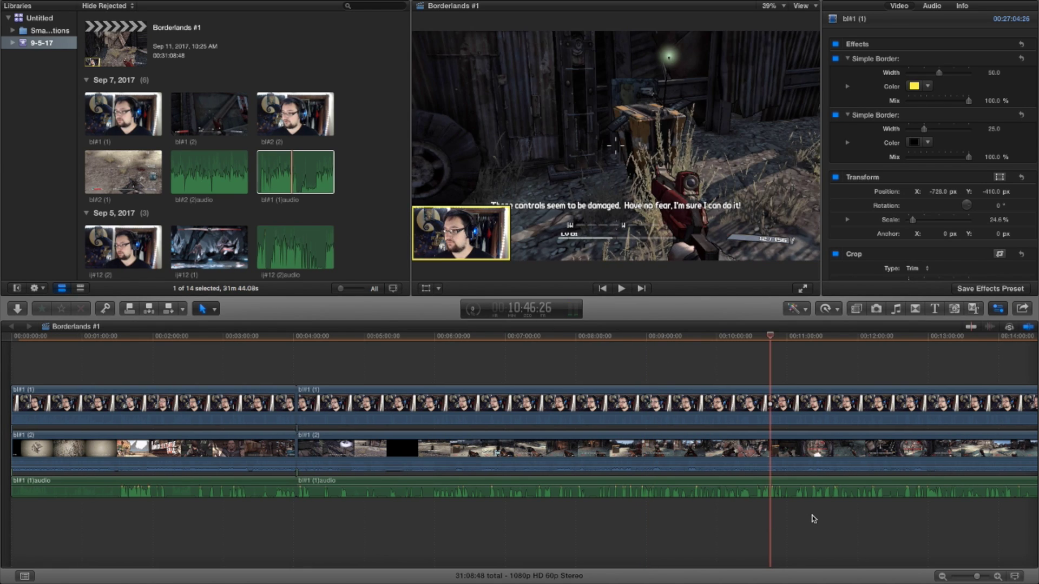
pyautogui.hscroll(5, 815, 519)
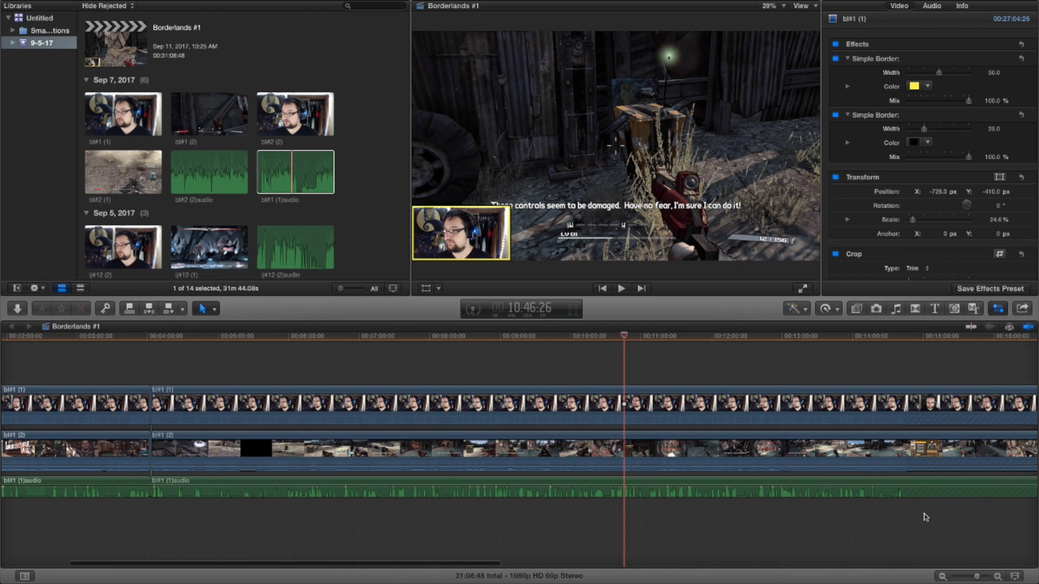
pyautogui.click(833, 516)
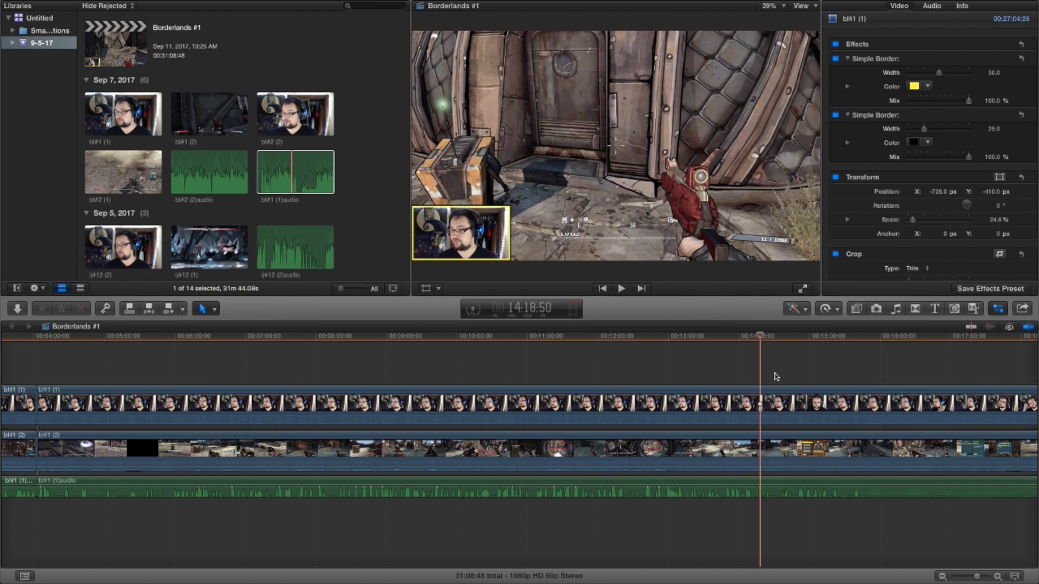
pyautogui.click(997, 577)
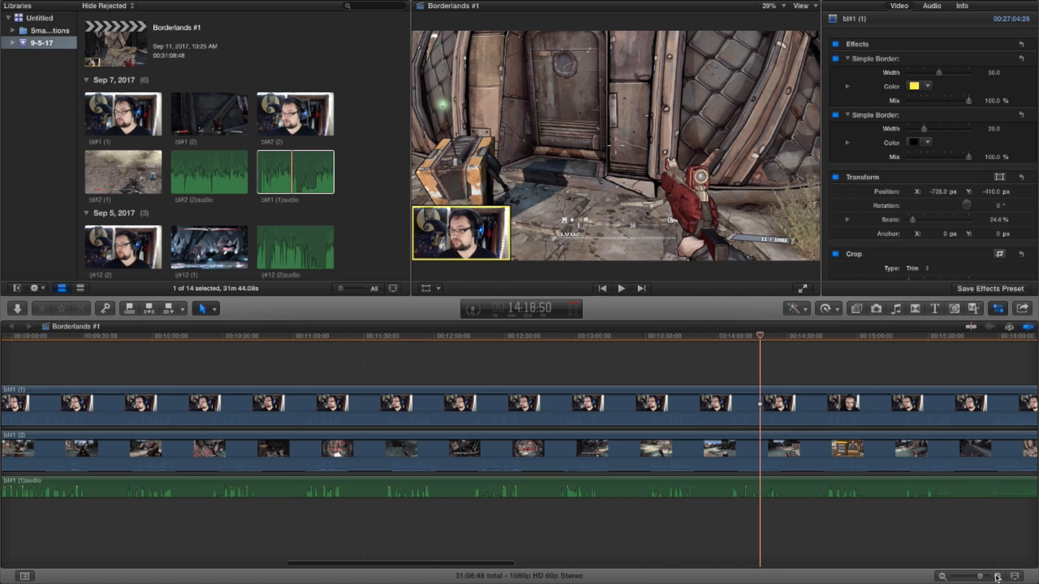
pyautogui.moveTo(770, 508); pyautogui.dragTo(780, 379)
pyautogui.press('super+b')
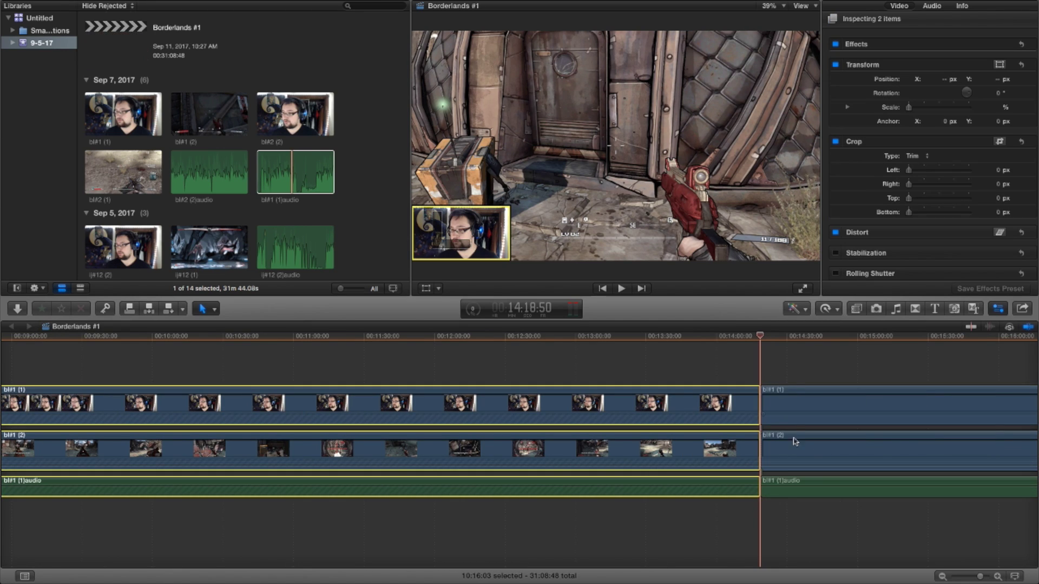
# Step: Skim the footage from 14:18:50 to about 24:00 to find where the unwanted section ends
pyautogui.hscroll(3, 816, 445)
pyautogui.hscroll(4, 820, 450)
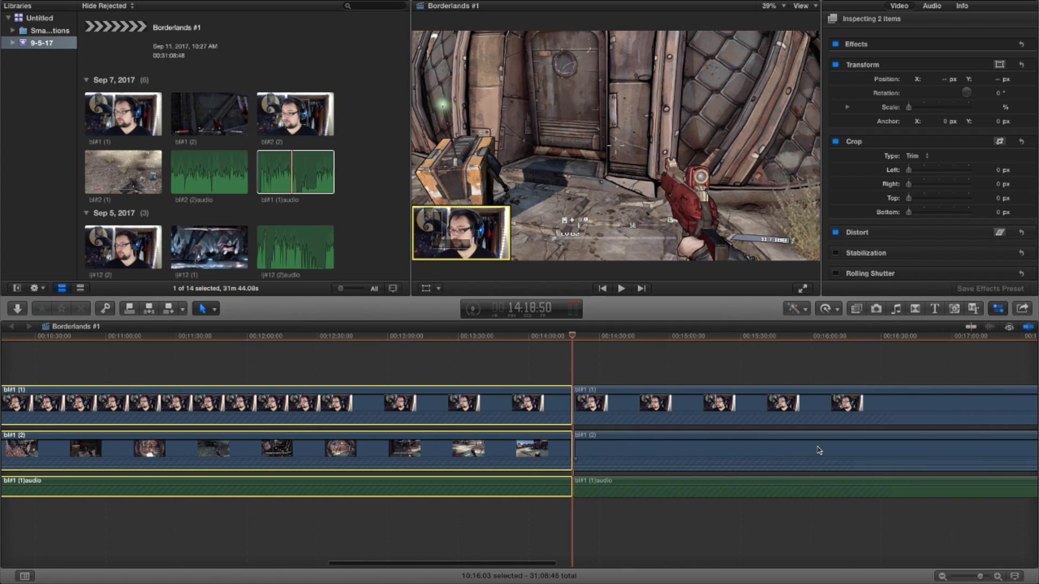
pyautogui.hscroll(12, 820, 451)
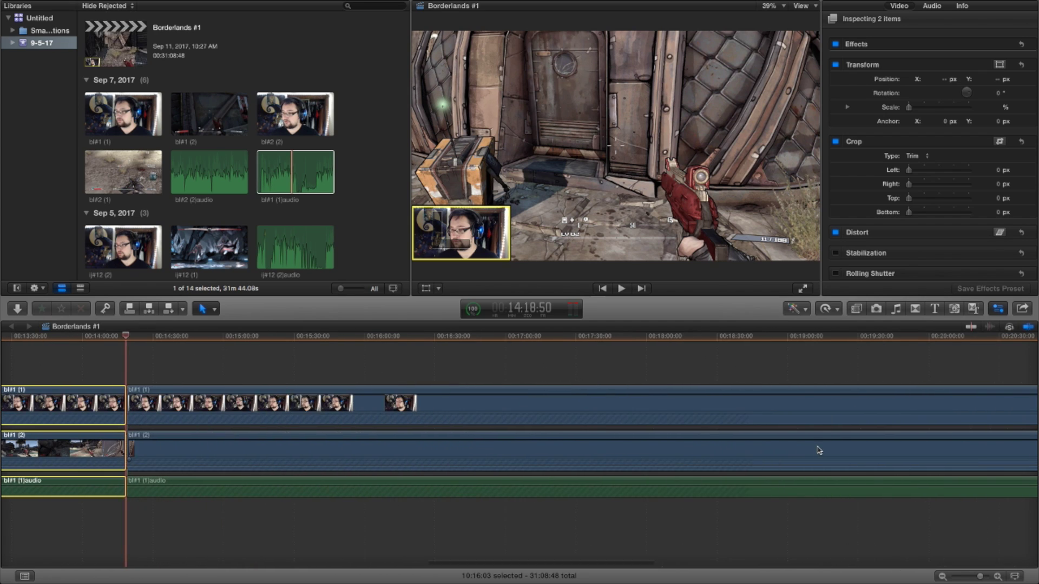
pyautogui.click(788, 521)
pyautogui.hscroll(8, 923, 511)
pyautogui.hscroll(1, 925, 511)
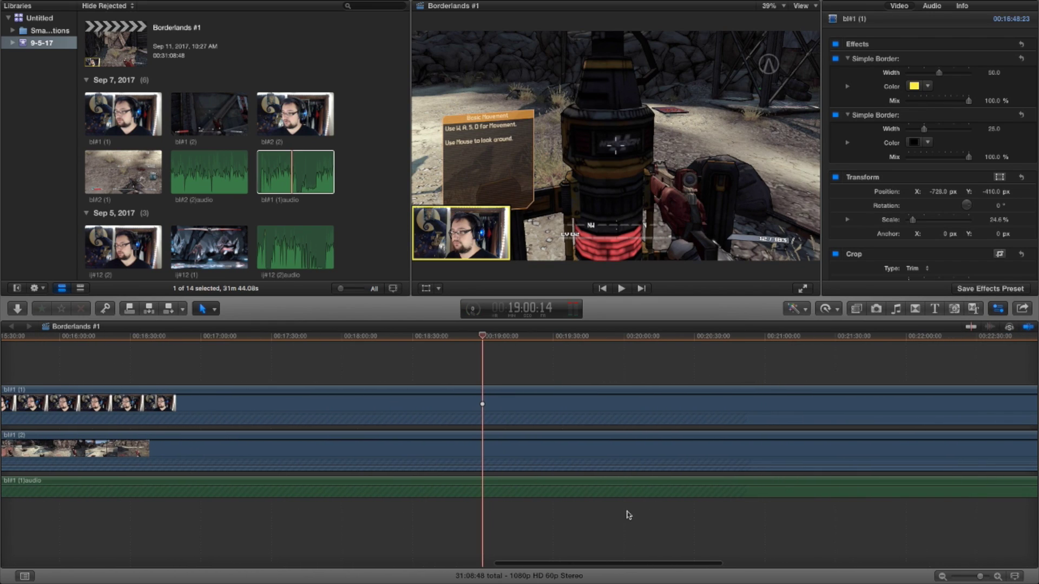
pyautogui.click(660, 508)
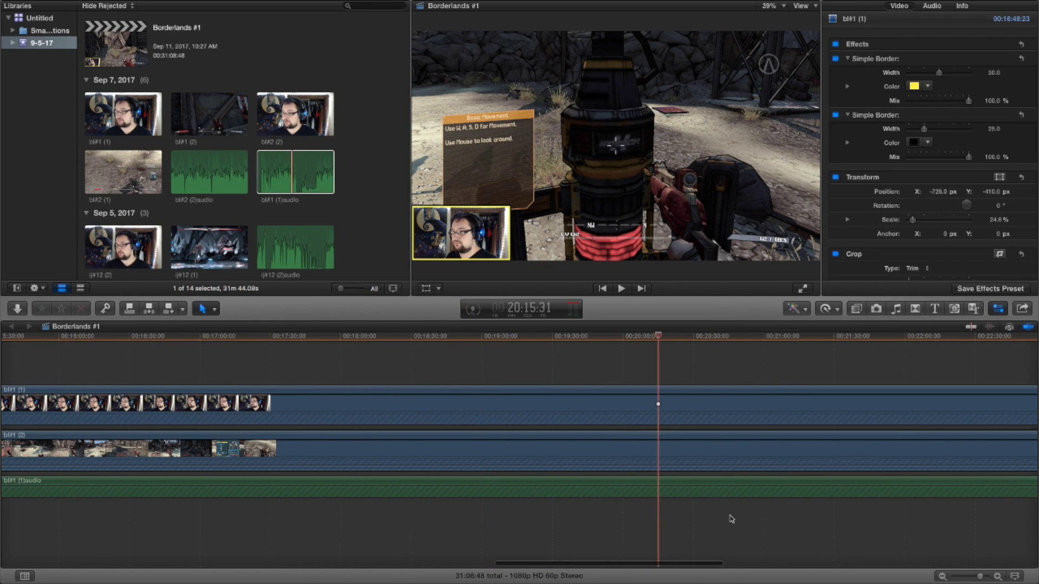
pyautogui.hscroll(2, 731, 520)
pyautogui.hscroll(12, 730, 521)
pyautogui.click(698, 525)
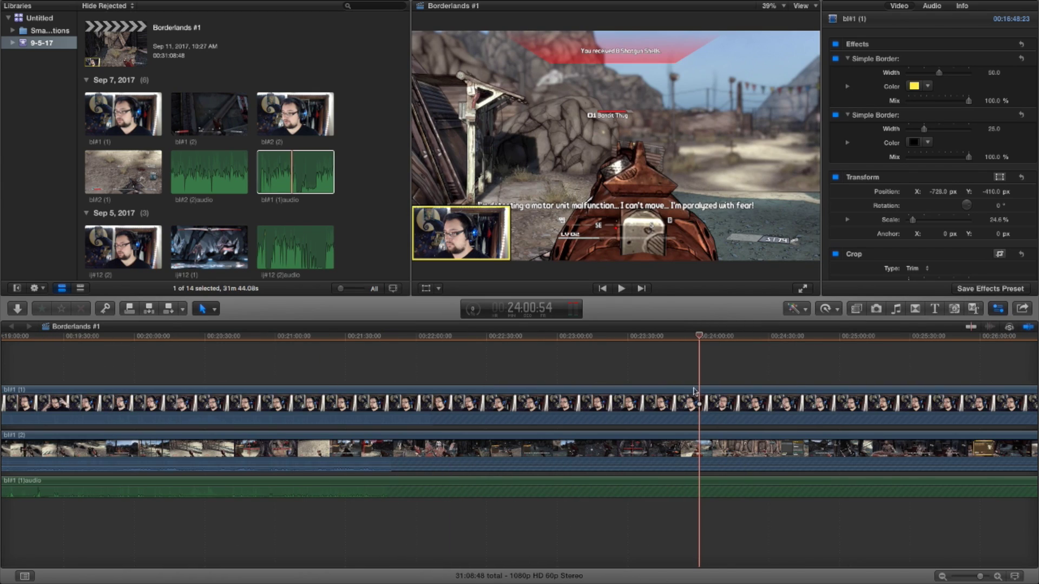
# Step: Cut the section between 14:18:50 and 24:06:39 out of all three clips and play across the join
pyautogui.click(703, 339)
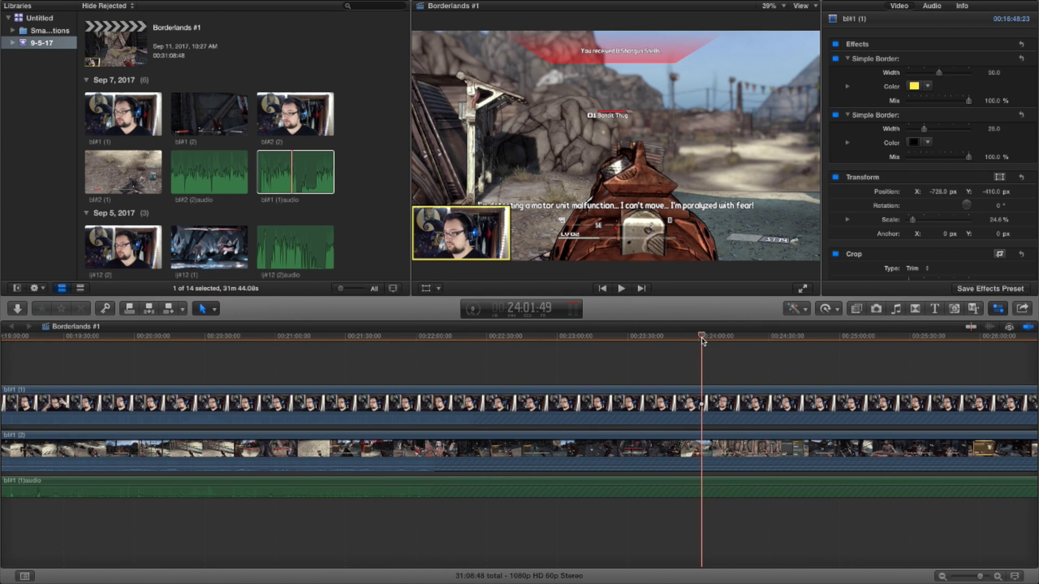
pyautogui.moveTo(703, 339); pyautogui.dragTo(710, 340)
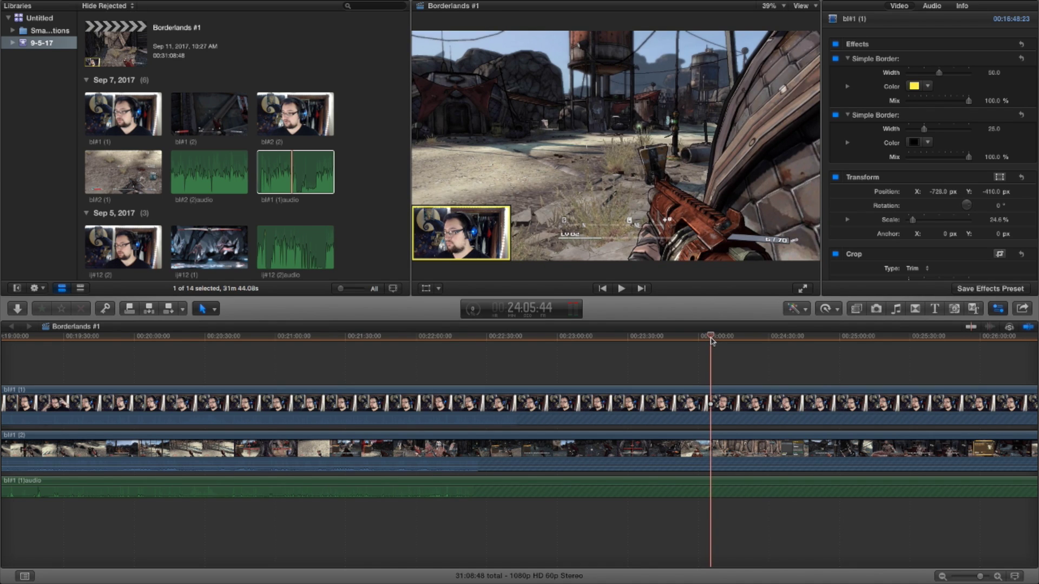
pyautogui.moveTo(710, 339); pyautogui.dragTo(702, 503)
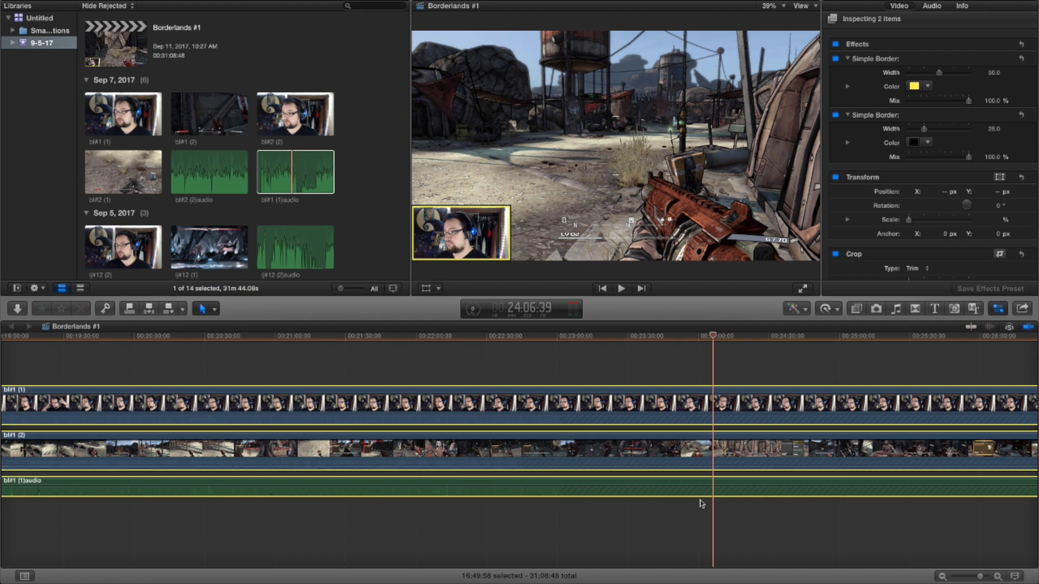
pyautogui.press('super+b')
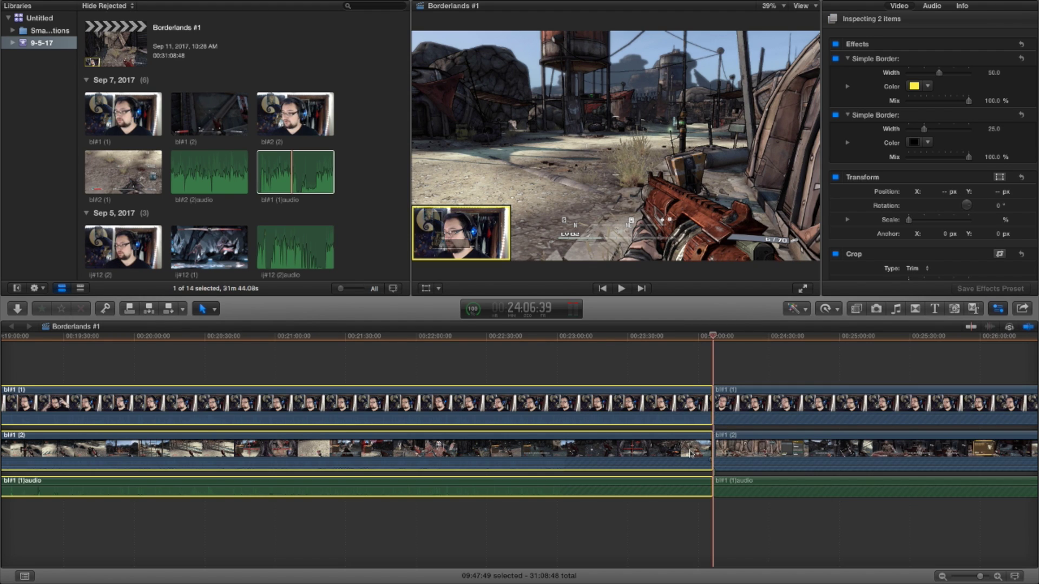
pyautogui.press('Delete')
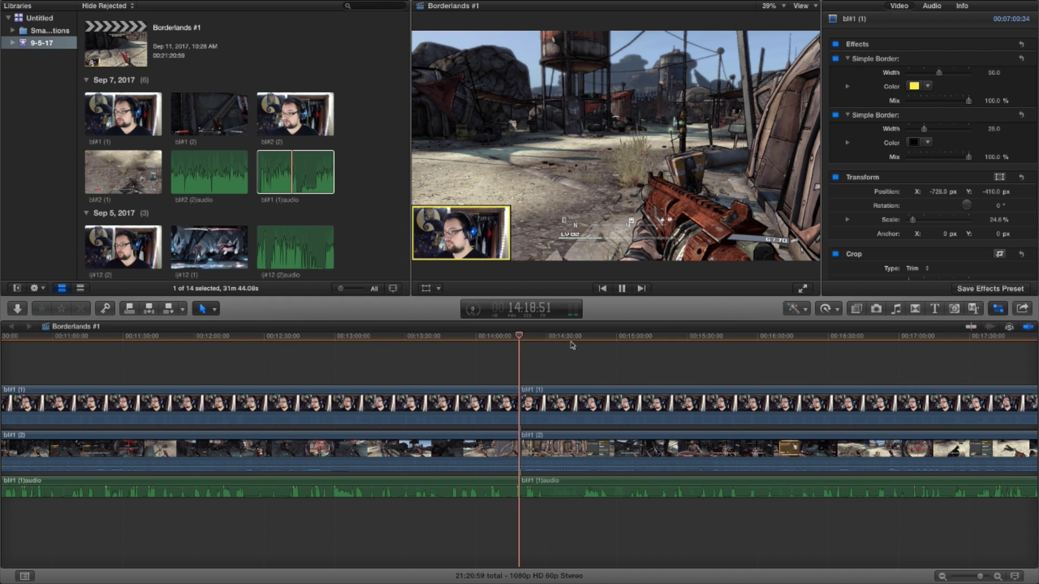
pyautogui.press('space')
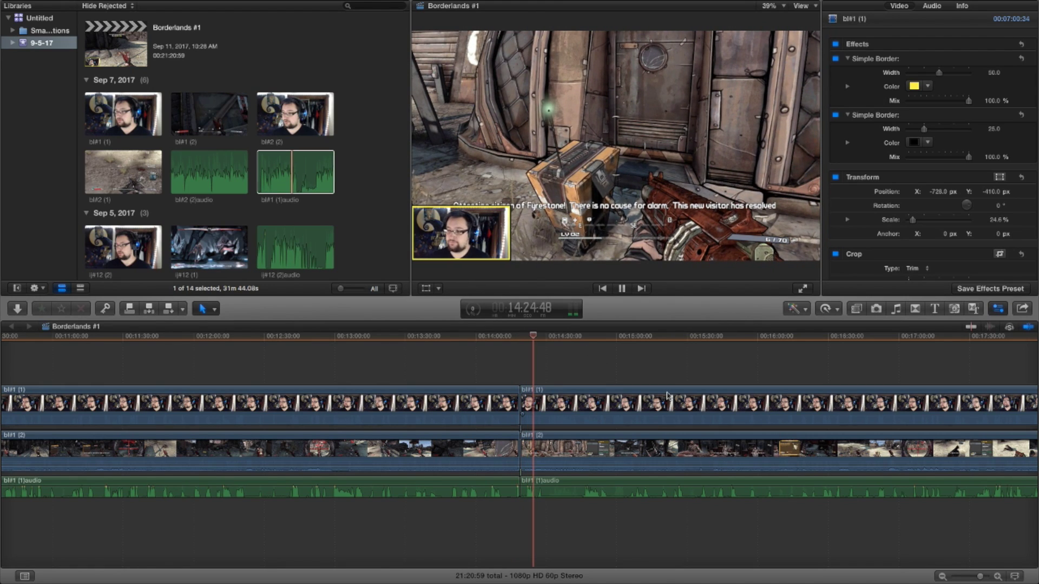
# Step: Skim the remaining footage from about 14:24 to the end of the project for further unwanted sections
pyautogui.press('space')
pyautogui.hscroll(3, 671, 403)
pyautogui.hscroll(5, 672, 403)
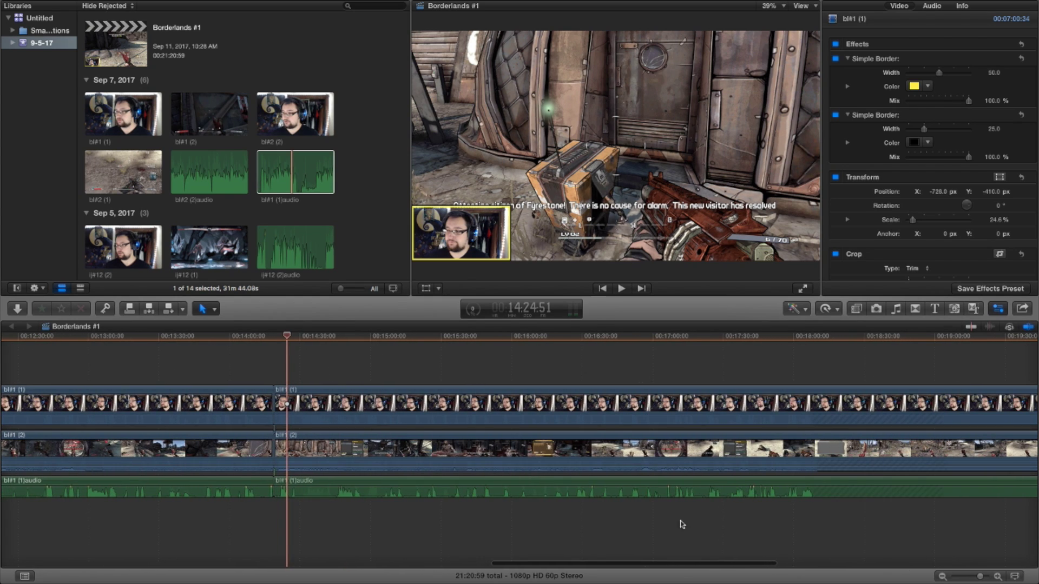
pyautogui.click(785, 513)
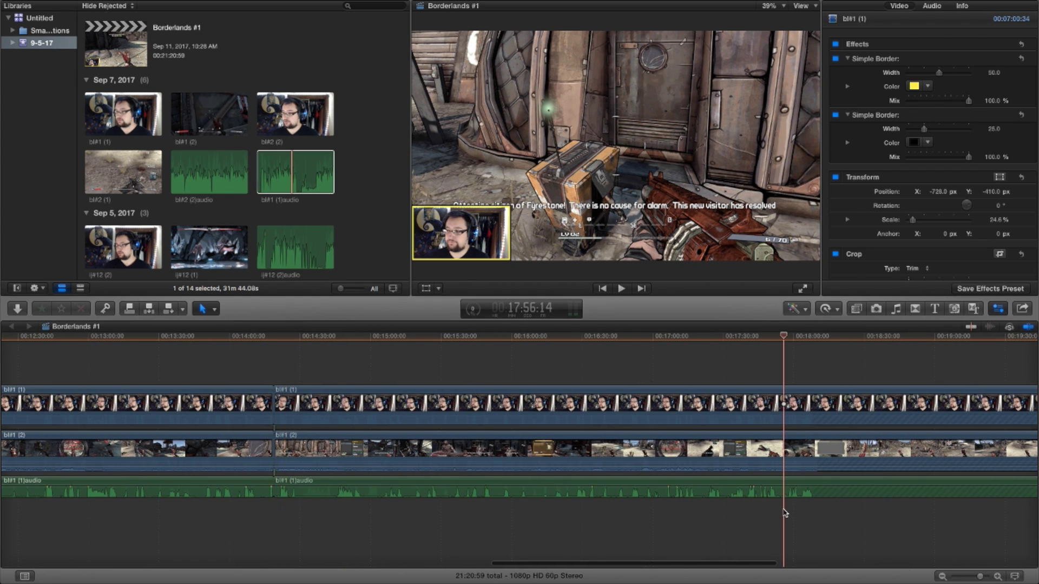
pyautogui.hscroll(2, 785, 513)
pyautogui.hscroll(3, 786, 513)
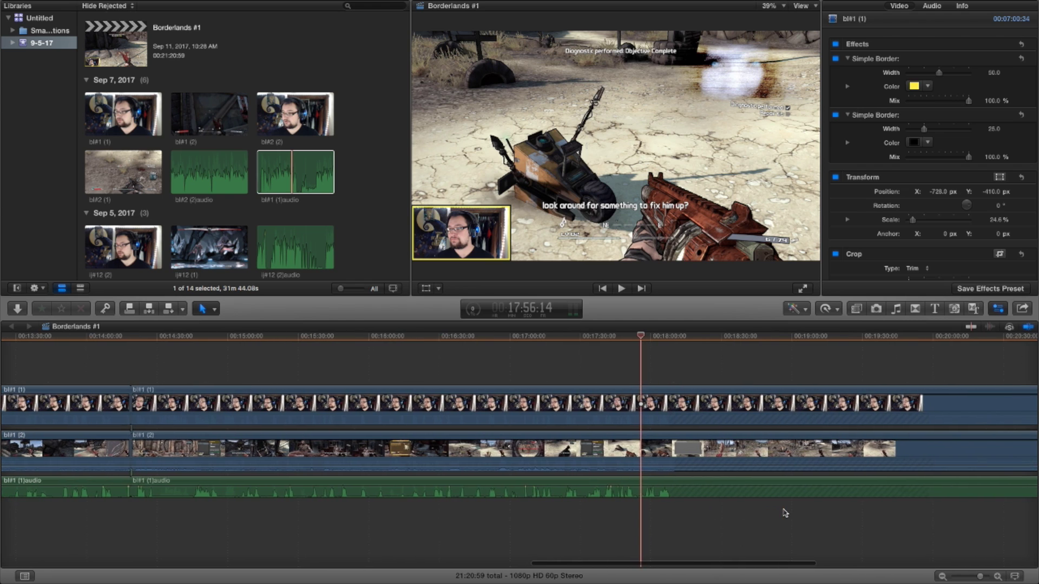
pyautogui.click(785, 513)
pyautogui.hscroll(3, 786, 513)
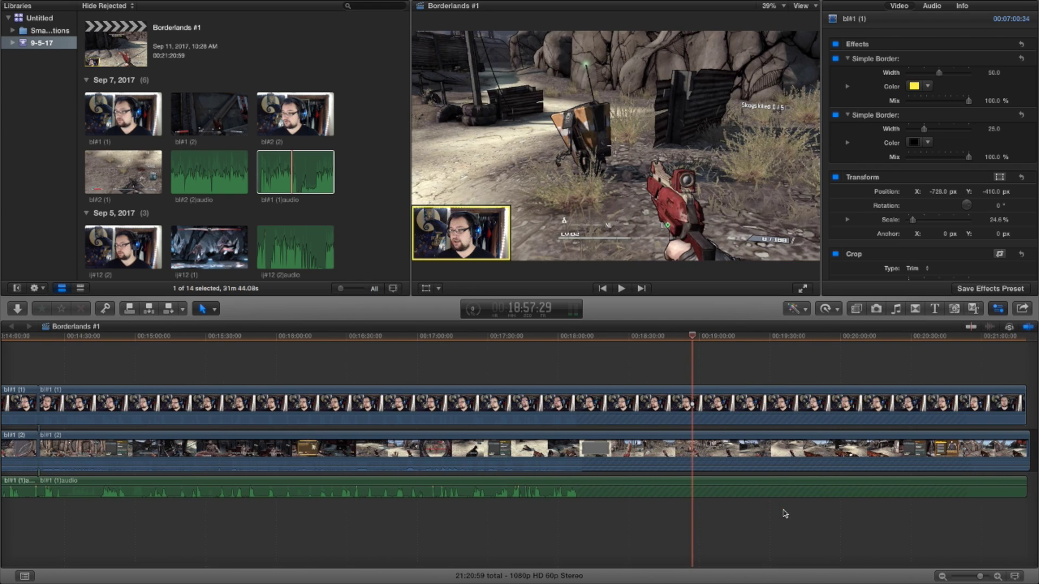
pyautogui.hscroll(3, 785, 513)
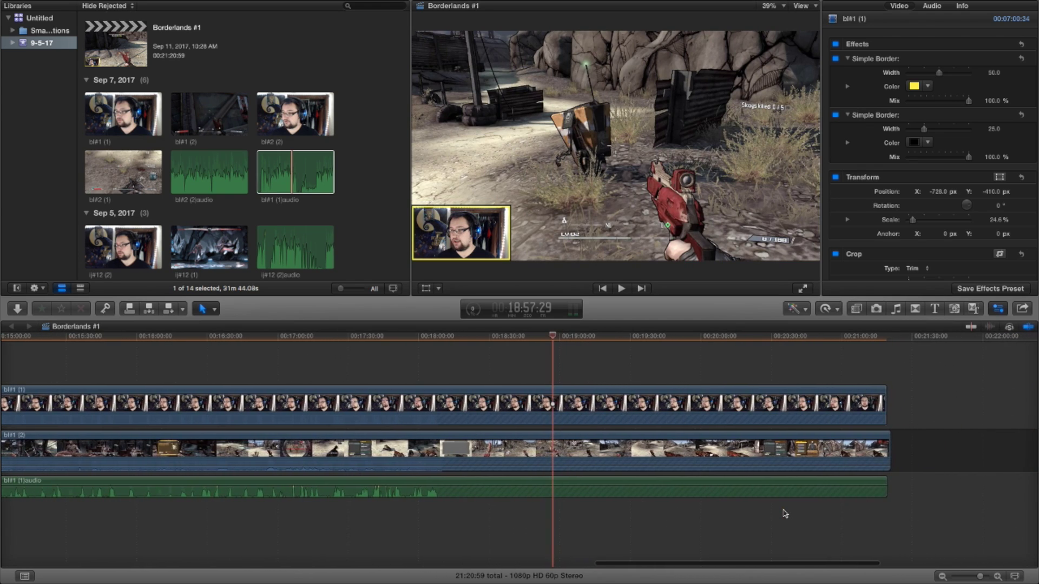
pyautogui.click(748, 507)
pyautogui.hscroll(-3, 866, 517)
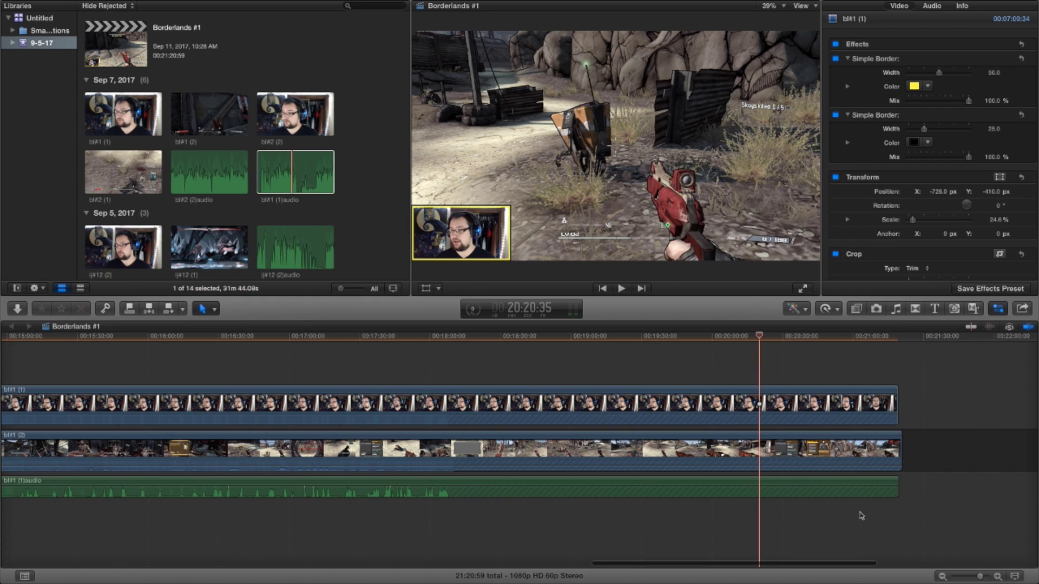
pyautogui.click(897, 512)
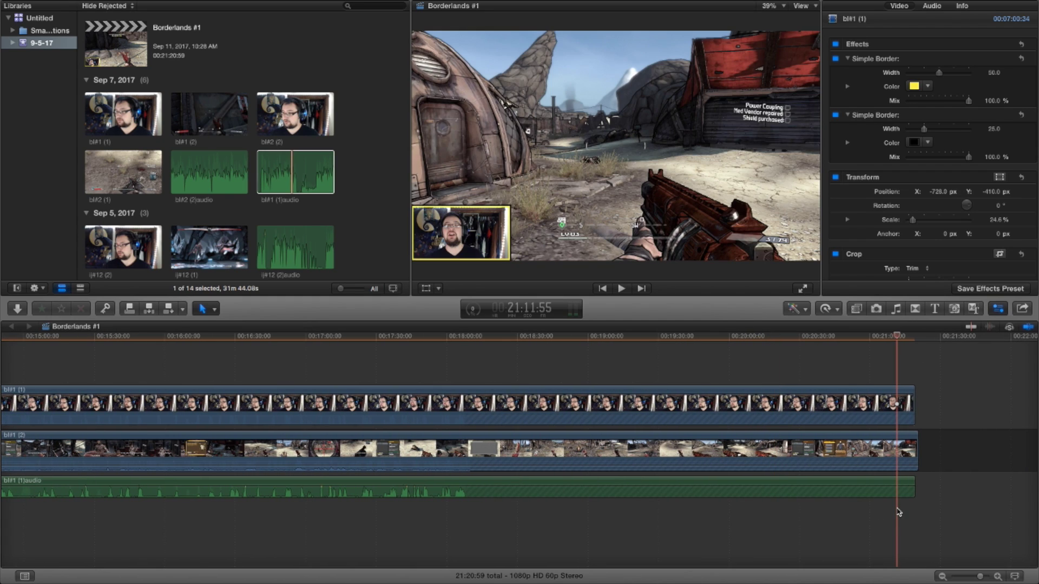
# Step: Play the closing footage from about 21:01 and trim the ends of the webcam, gameplay and audio clips at 21:16:26
pyautogui.click(872, 512)
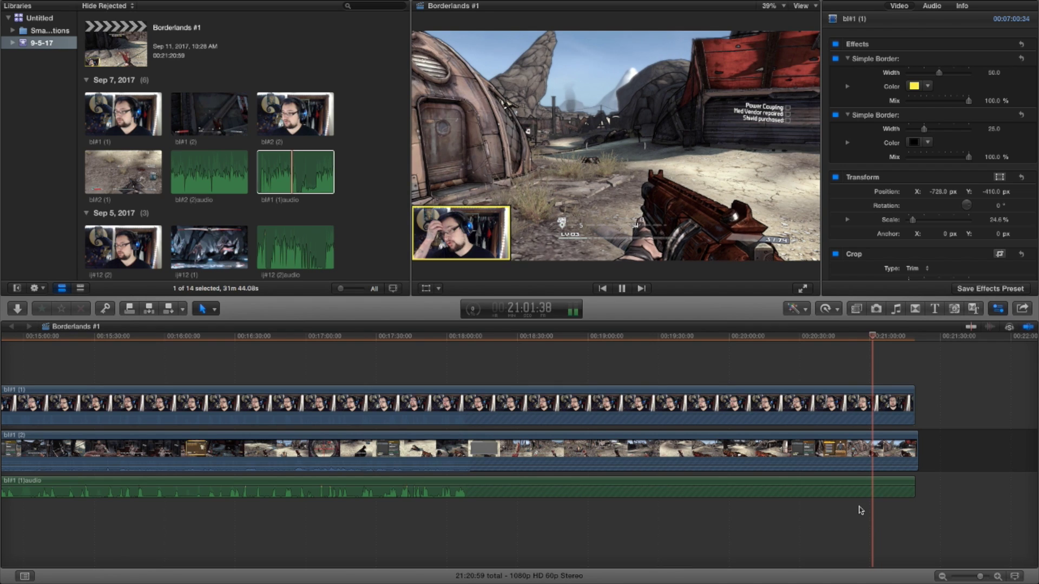
pyautogui.press('space')
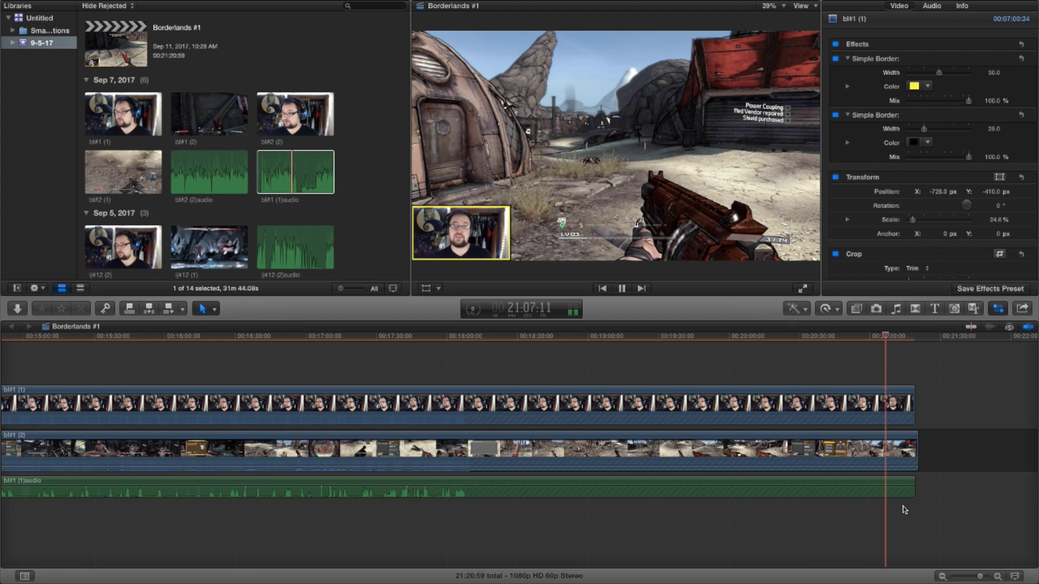
pyautogui.hscroll(-2, 914, 510)
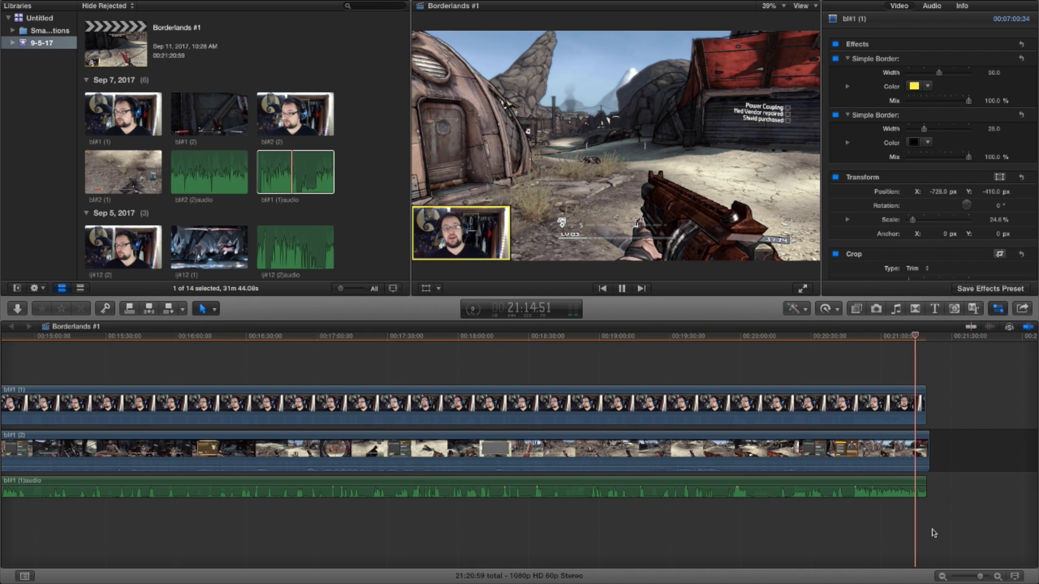
pyautogui.press('space')
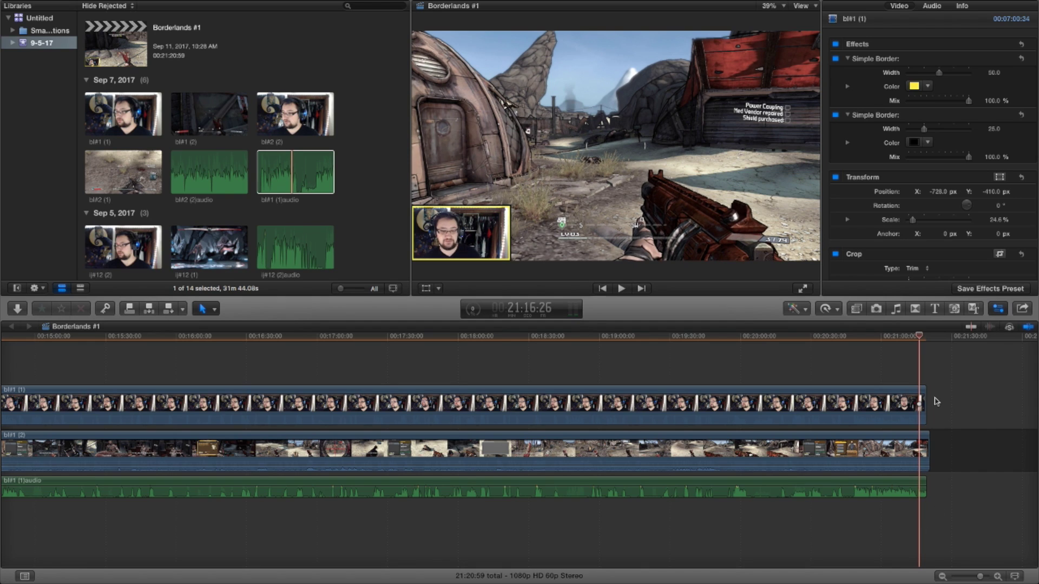
pyautogui.moveTo(935, 376); pyautogui.dragTo(927, 399)
pyautogui.press('Delete')
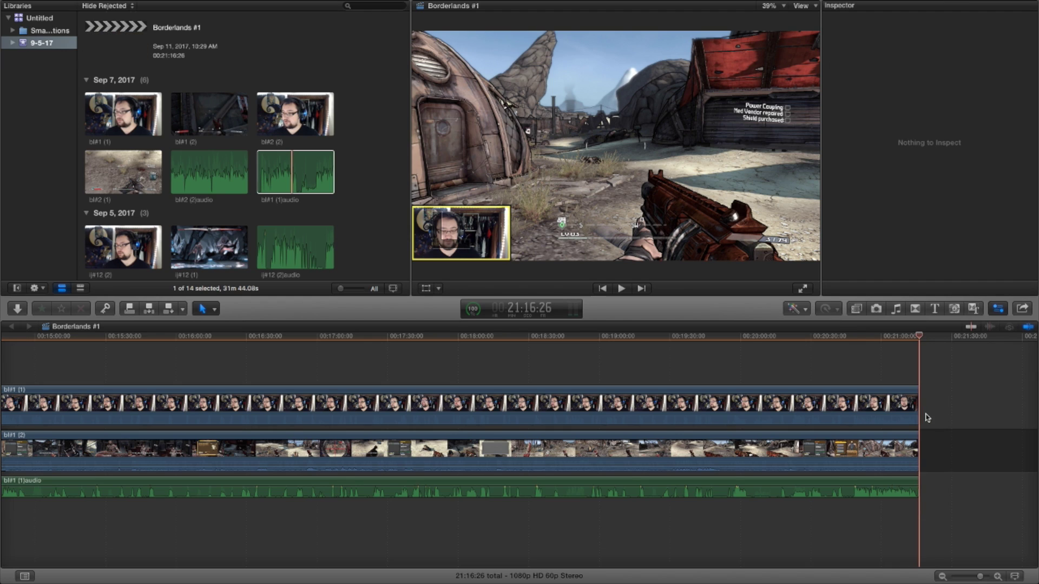
# Step: Append the New Endslate image after the last gameplay clip and set its duration to 20:00
pyautogui.moveTo(464, 467)
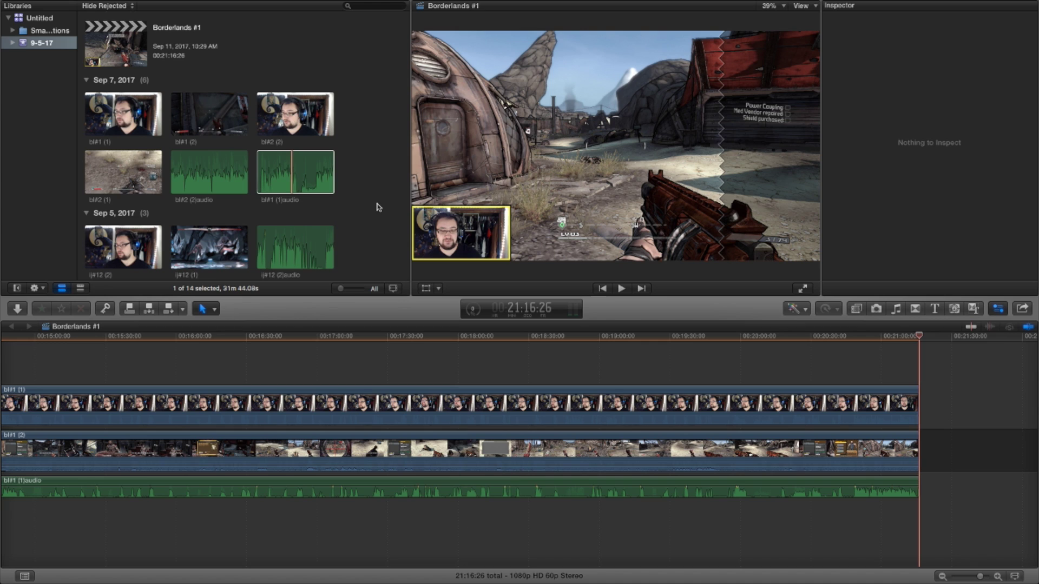
pyautogui.scroll(-4, 126, 237)
pyautogui.moveTo(125, 237); pyautogui.dragTo(926, 443)
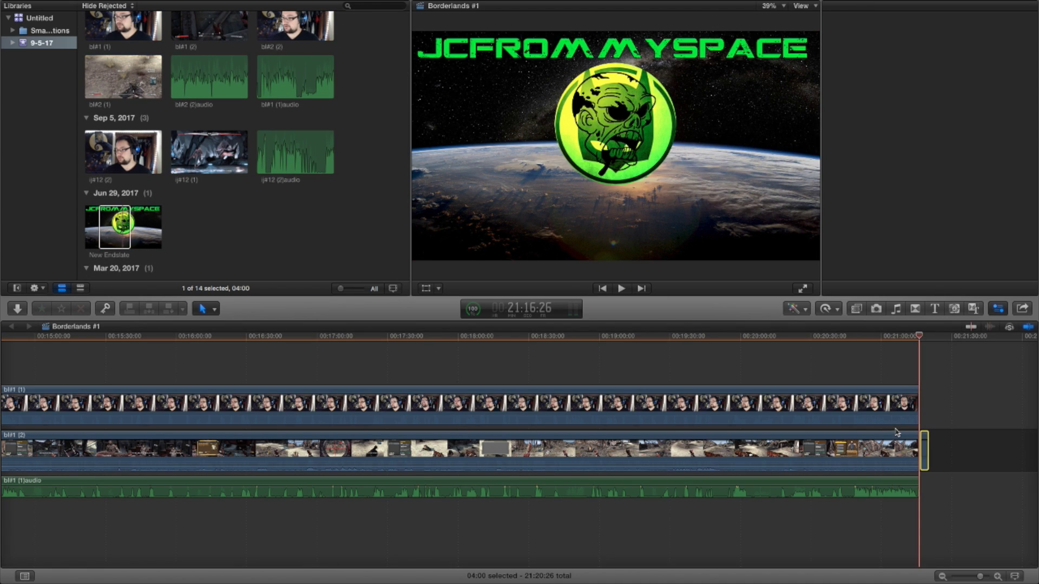
pyautogui.rightClick(926, 443)
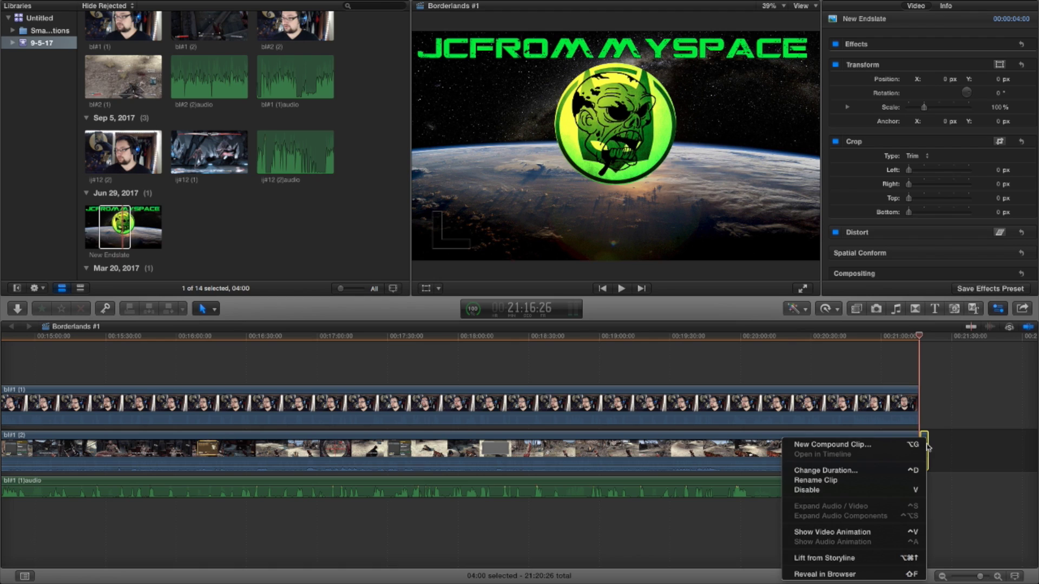
pyautogui.click(887, 471)
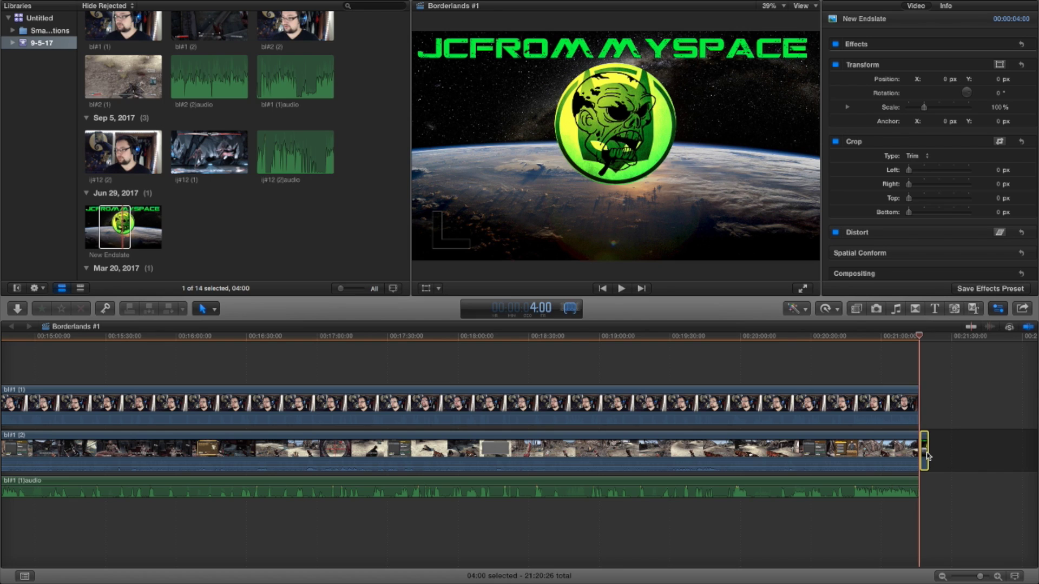
pyautogui.write('20:00')
pyautogui.press('Return')
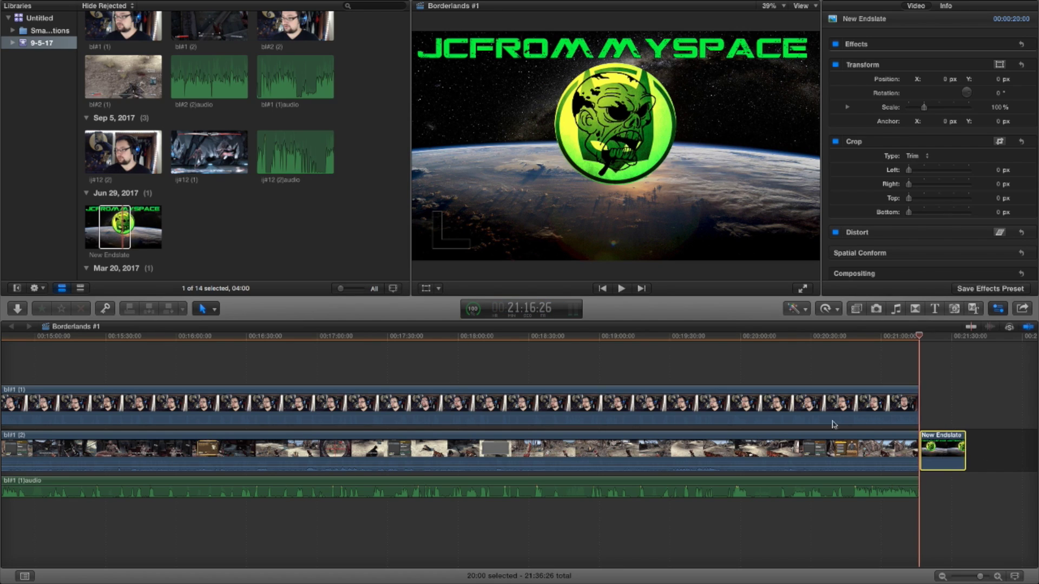
# Step: Add the Virtual Riot - We're Not Alone track beneath the voice audio, starting at about 21:09:49
pyautogui.scroll(-3, 360, 251)
pyautogui.moveTo(124, 218); pyautogui.dragTo(902, 518)
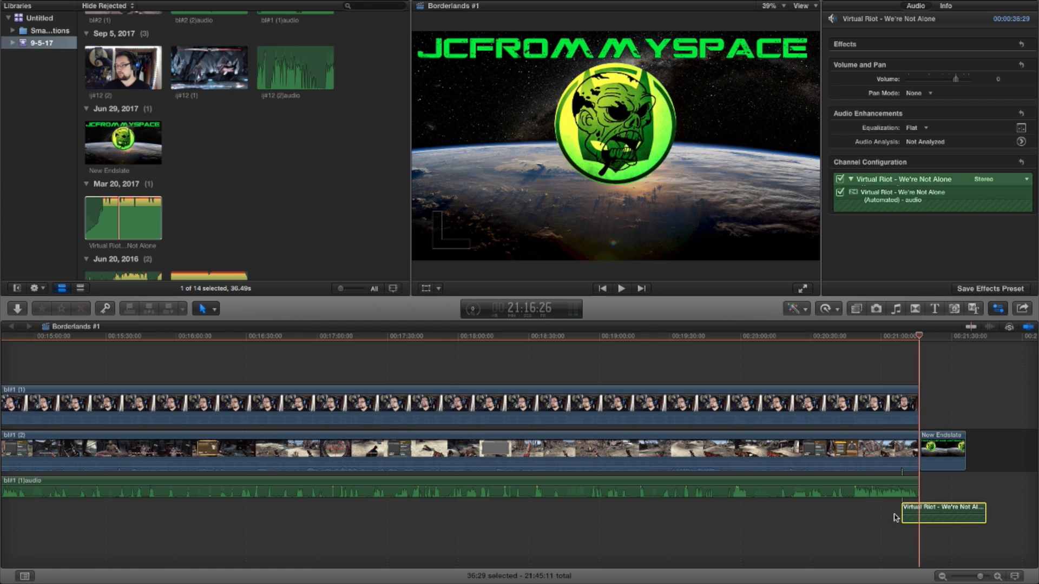
pyautogui.click(998, 577)
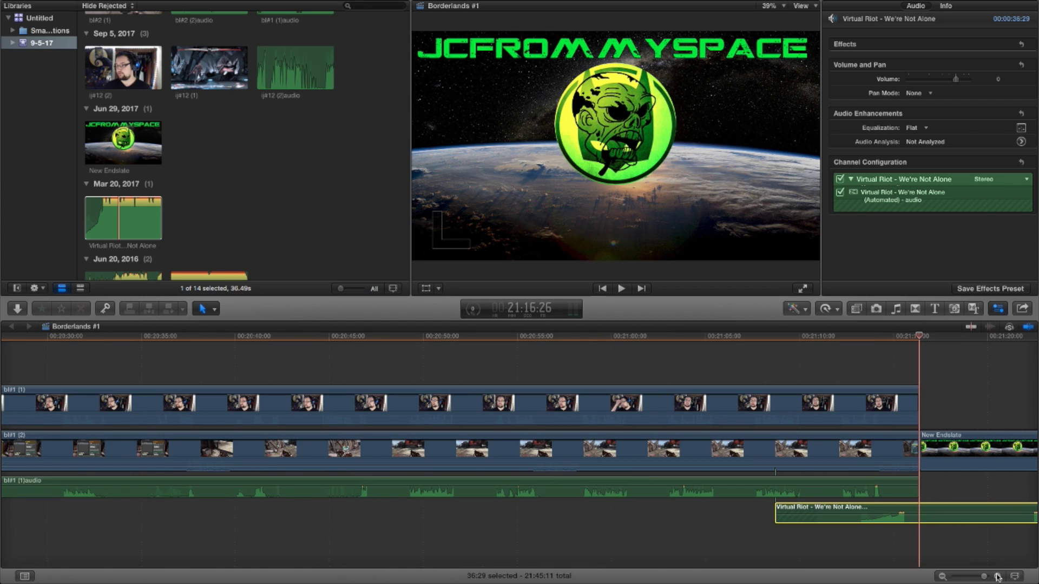
pyautogui.hscroll(5, 930, 547)
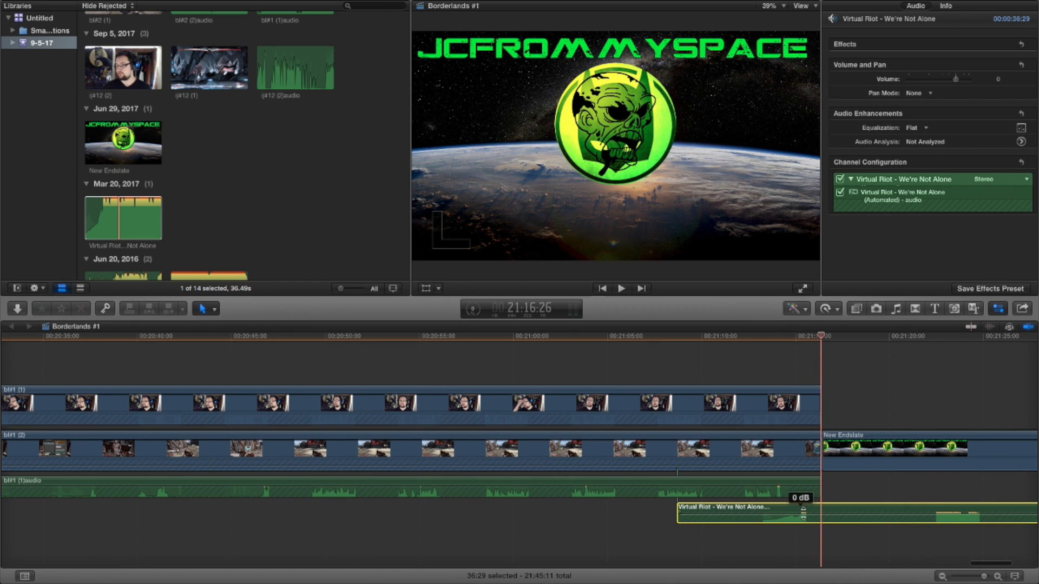
pyautogui.moveTo(828, 510); pyautogui.dragTo(851, 510)
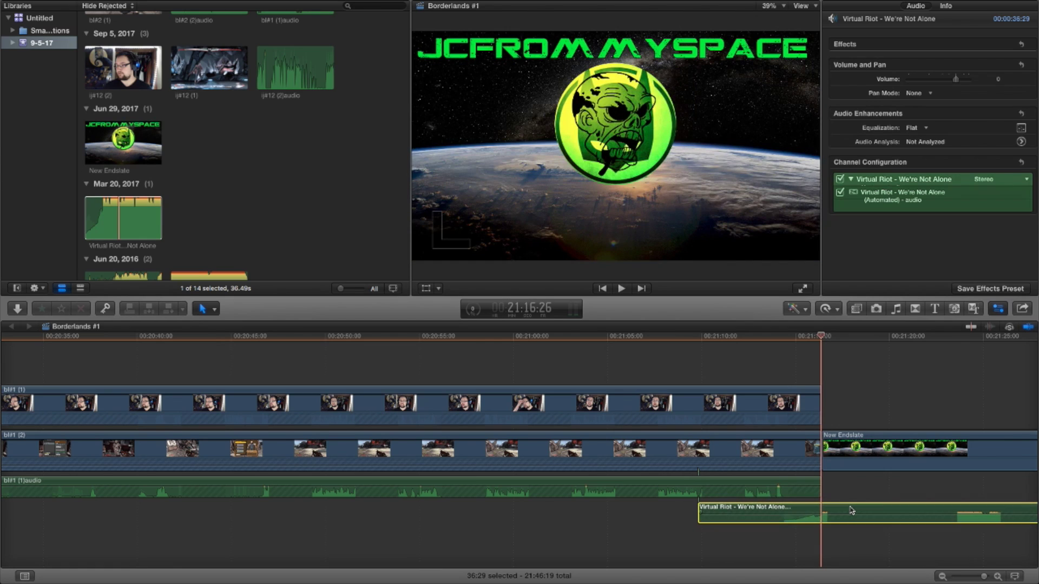
# Step: Play the outro from the music's start and move the music clip about 1.5 seconds earlier
pyautogui.click(697, 521)
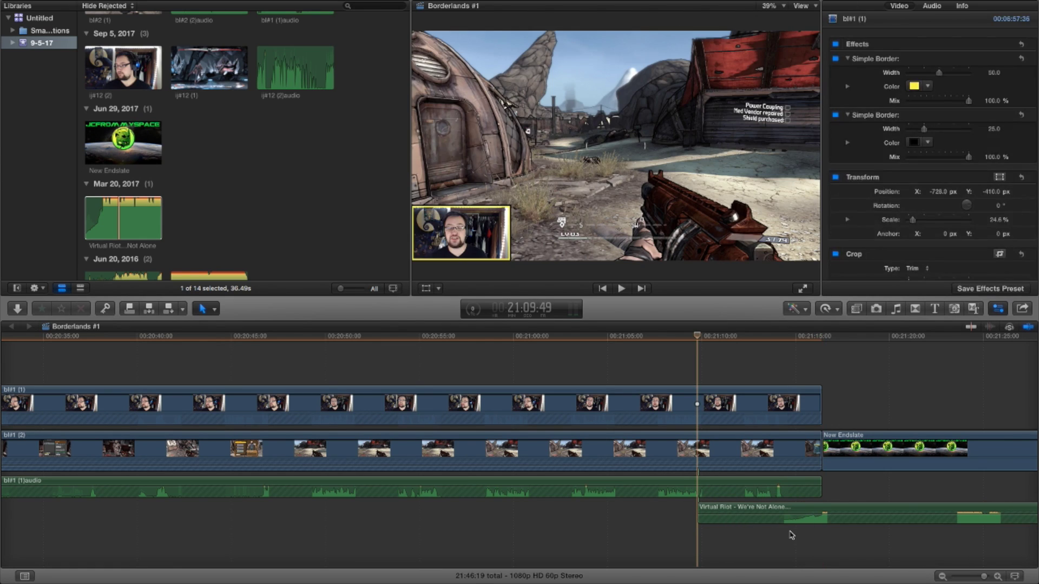
pyautogui.press('space')
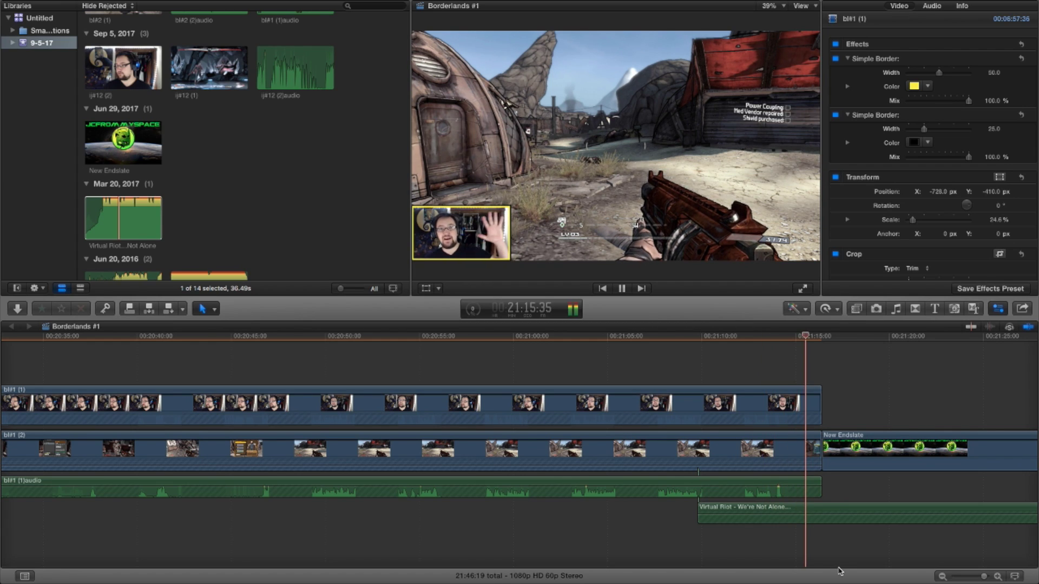
pyautogui.press('space')
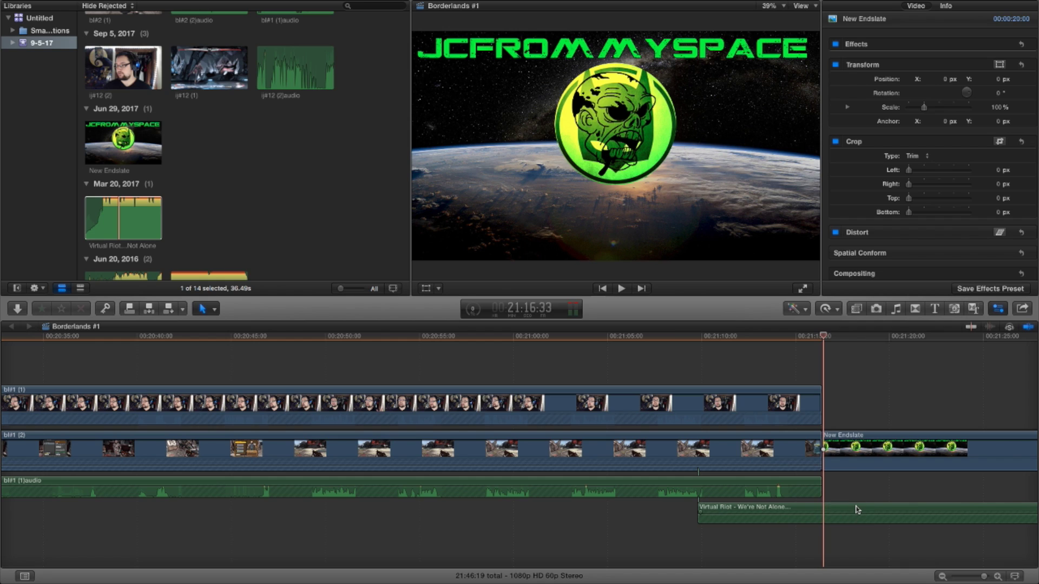
pyautogui.moveTo(856, 513); pyautogui.dragTo(828, 509)
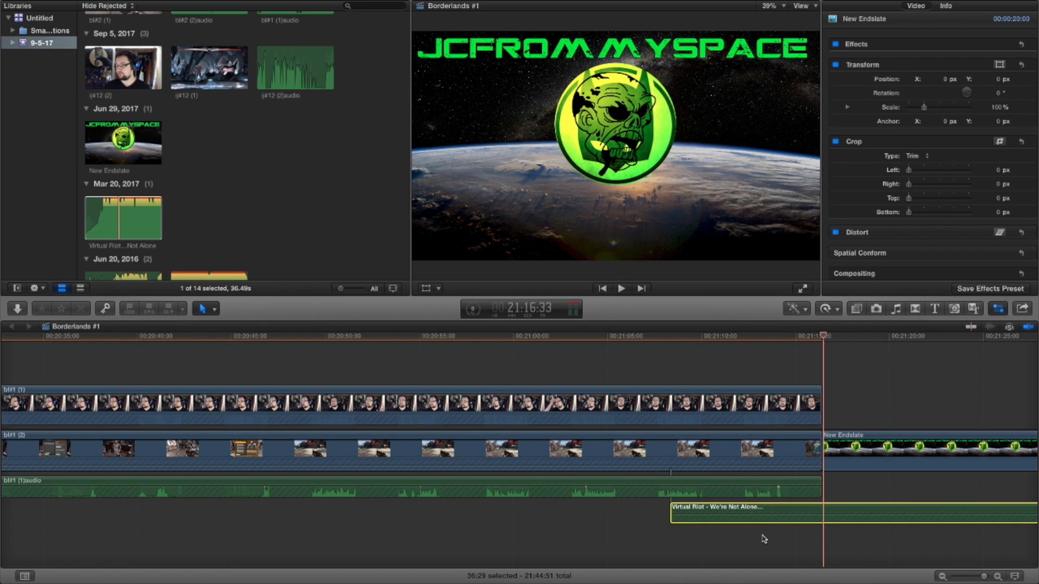
# Step: Play the transition into the endslate from 21:13:17 and shift the music clip slightly earlier, by about 0.7 seconds
pyautogui.click(764, 541)
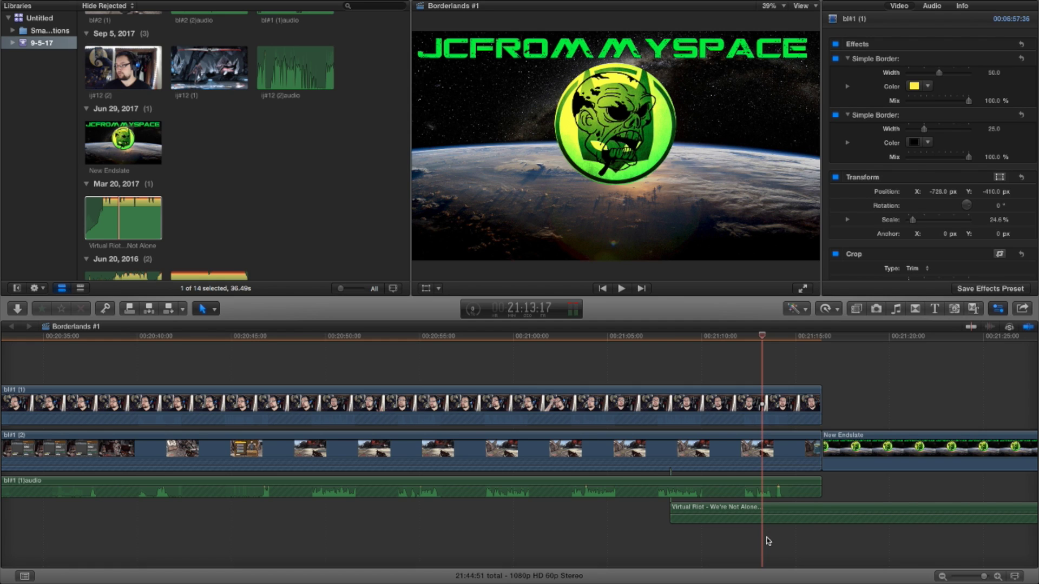
pyautogui.press('space')
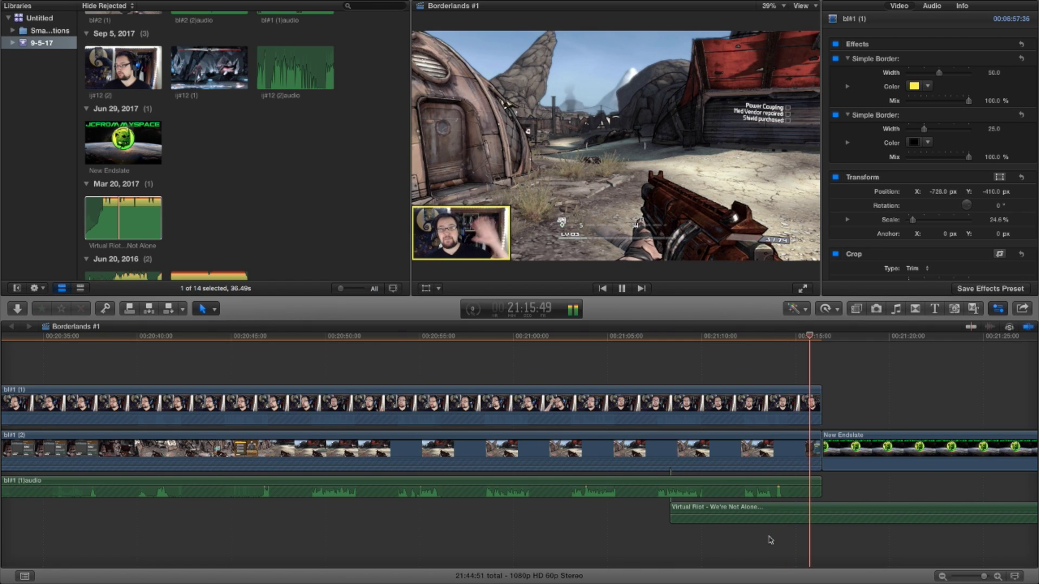
pyautogui.press('space')
pyautogui.moveTo(847, 508); pyautogui.dragTo(836, 508)
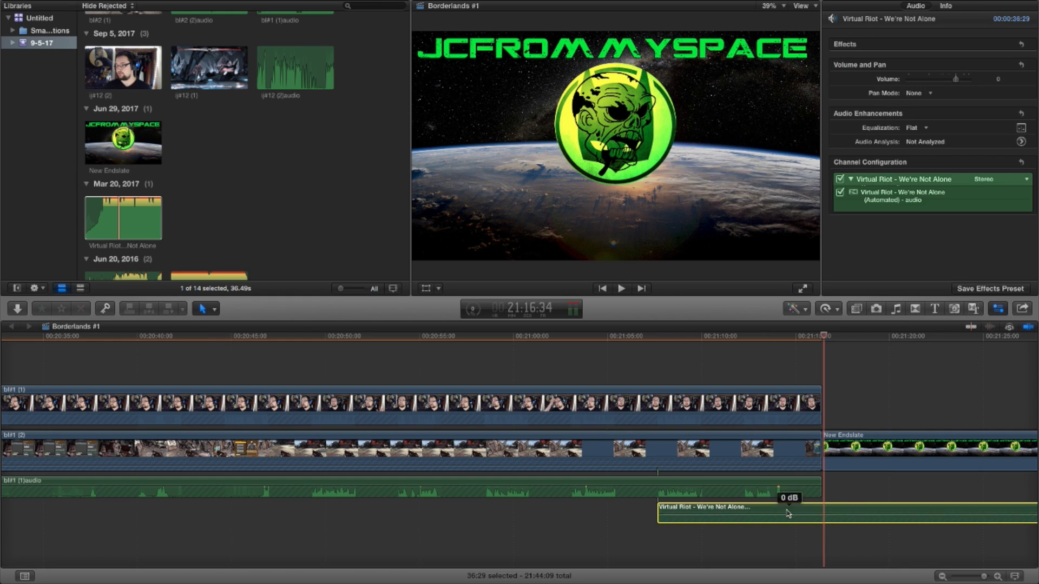
# Step: Replay the transition from 21:14:07 and fine-tune the music's position by a few frames against the endslate's start at 21:16:26
pyautogui.hscroll(8, 944, 518)
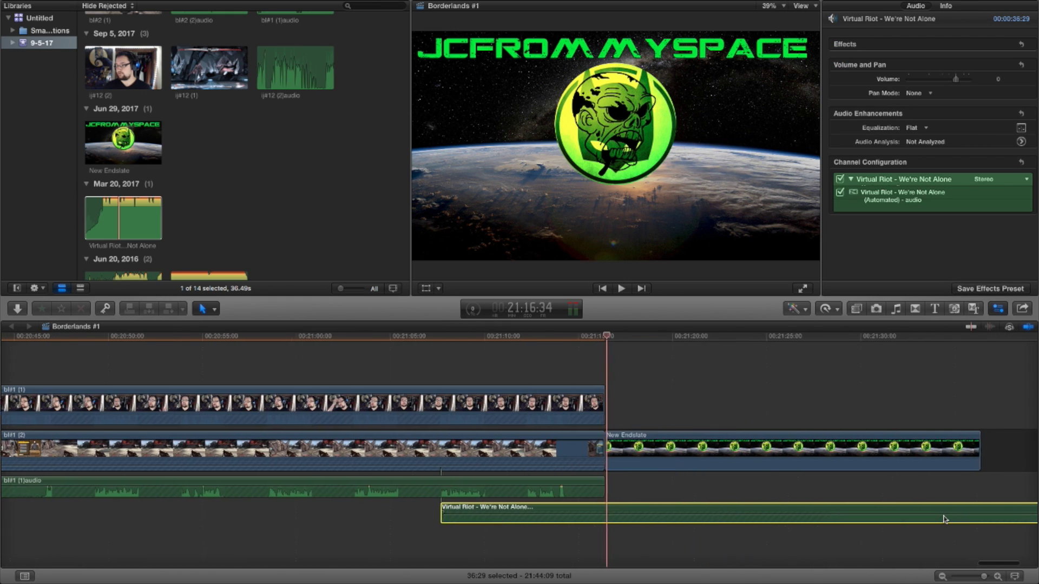
pyautogui.hscroll(-4, 688, 514)
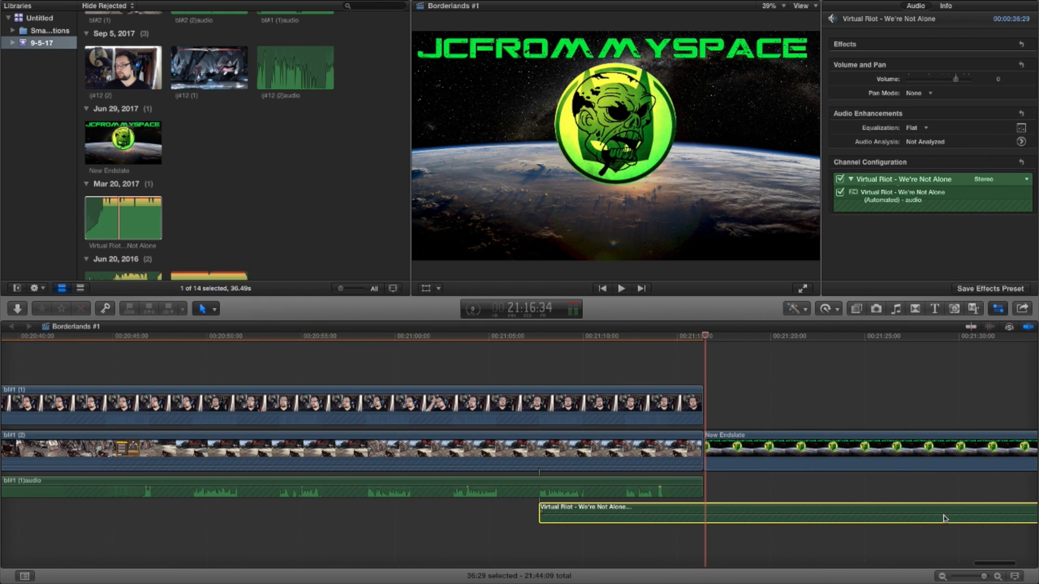
pyautogui.click(661, 534)
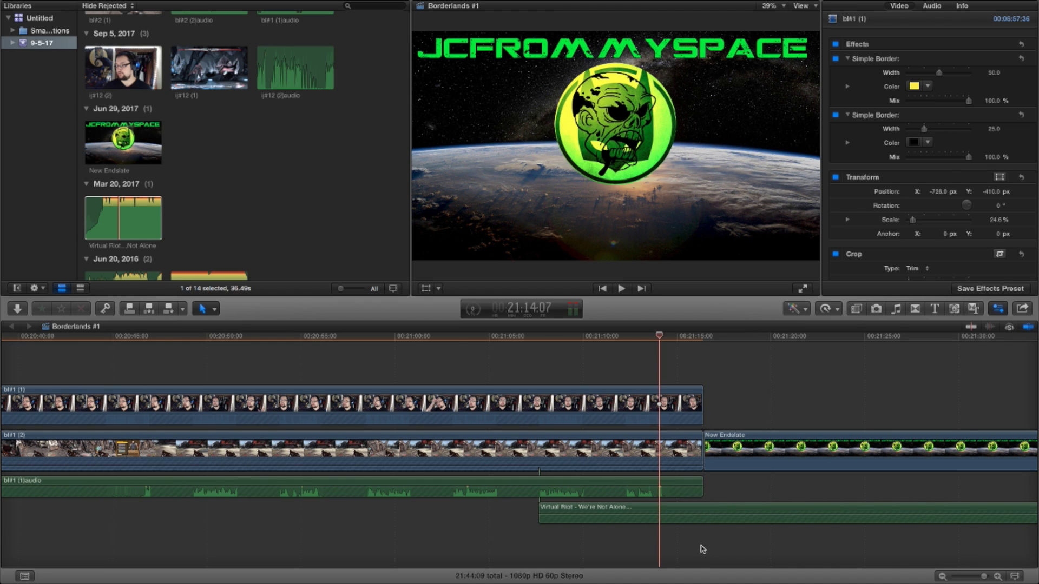
pyautogui.press('space')
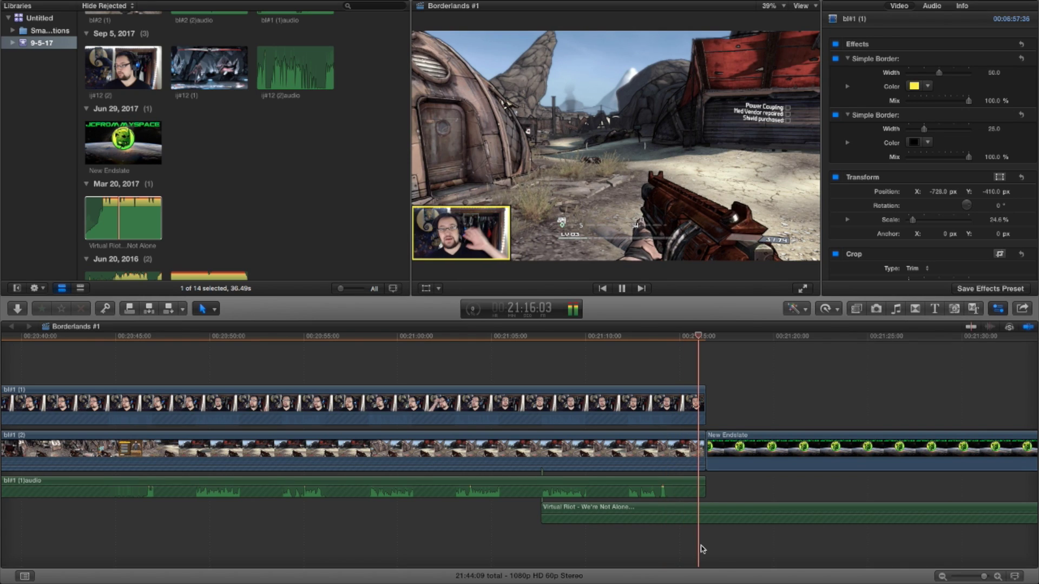
pyautogui.press('space')
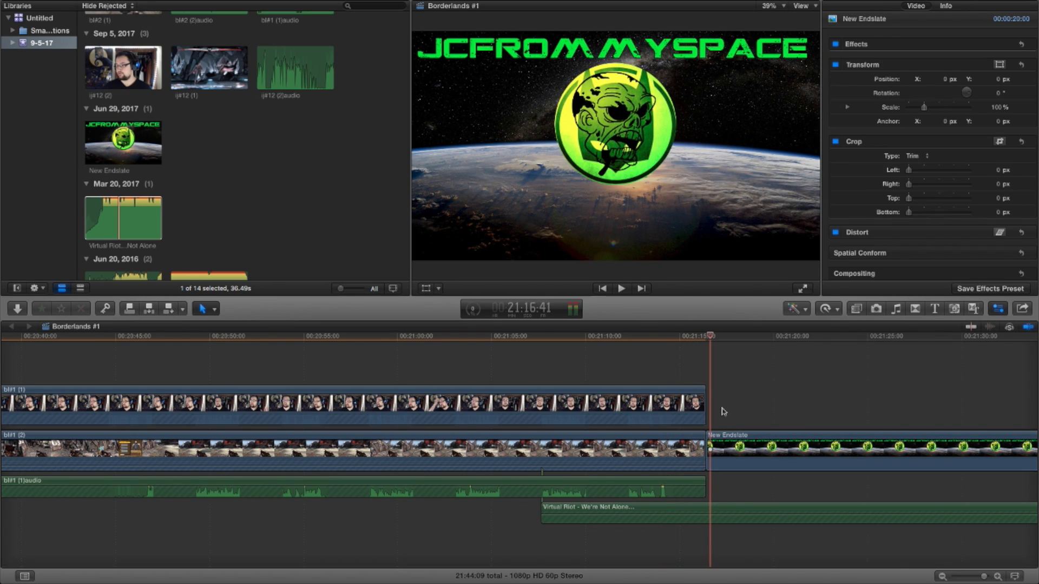
pyautogui.click(706, 336)
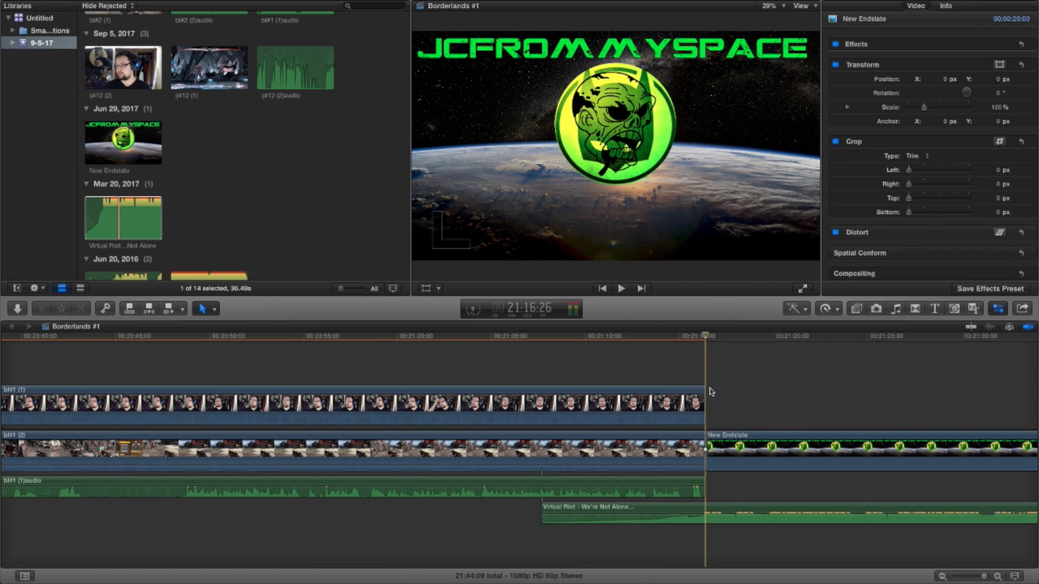
pyautogui.moveTo(722, 509); pyautogui.dragTo(720, 508)
pyautogui.hscroll(7, 775, 507)
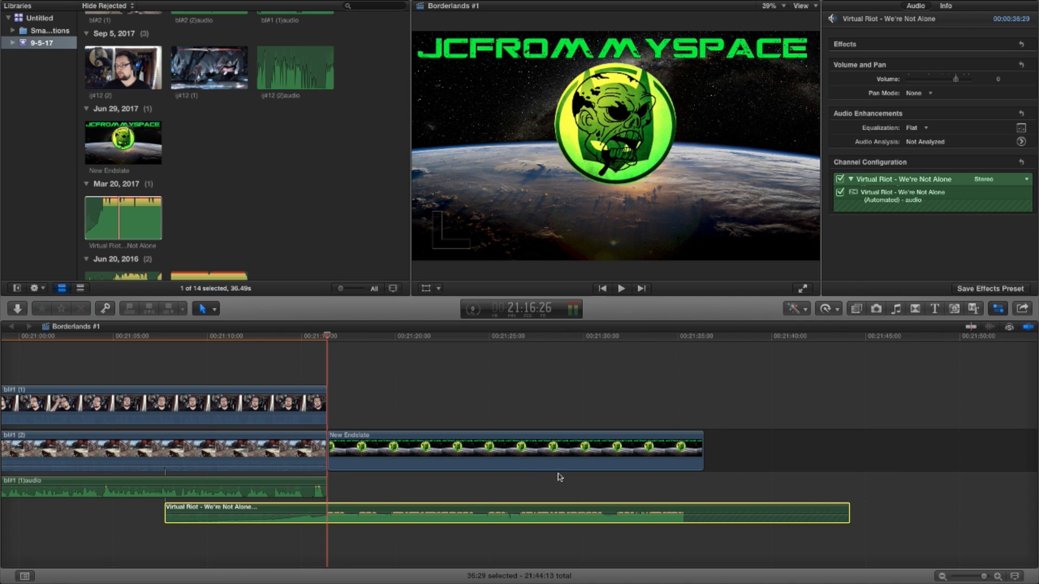
# Step: Cut the Virtual Riot music clip at the endslate's end, 21:36:26, and delete the excess music beyond it
pyautogui.click(702, 490)
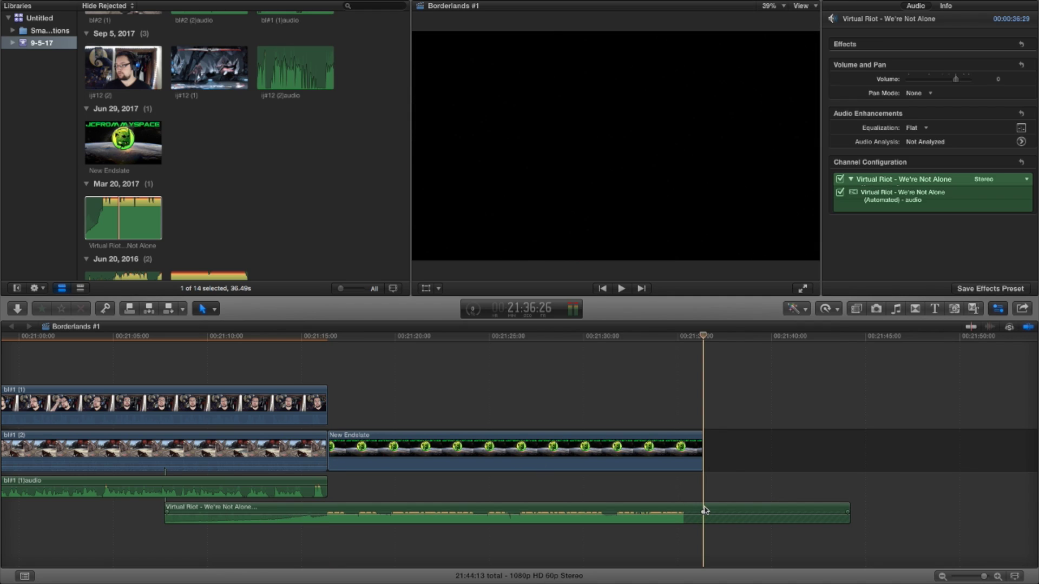
pyautogui.click(704, 509)
pyautogui.press('super+b')
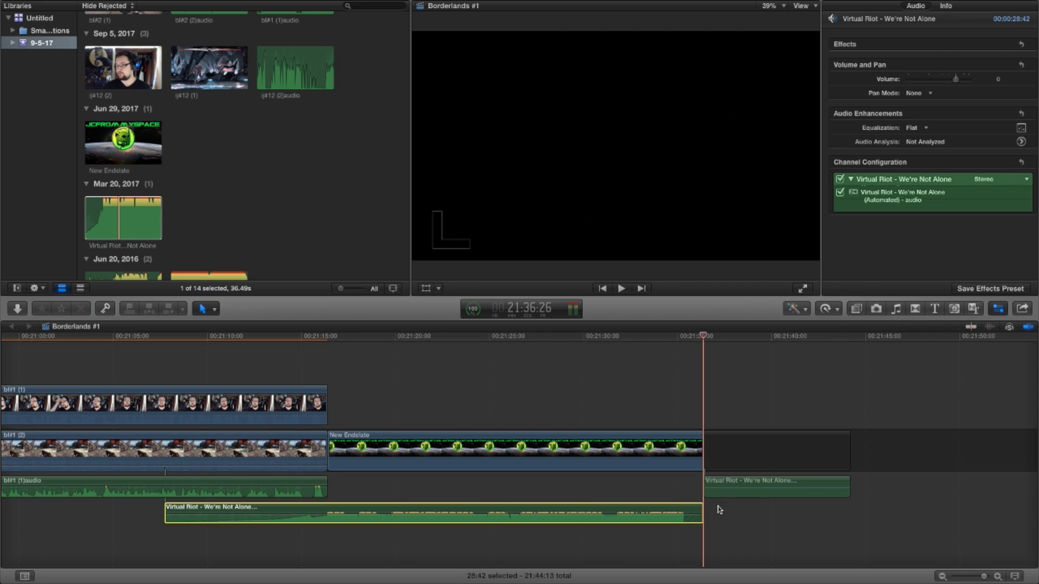
pyautogui.moveTo(744, 500); pyautogui.dragTo(735, 449)
pyautogui.press('Delete')
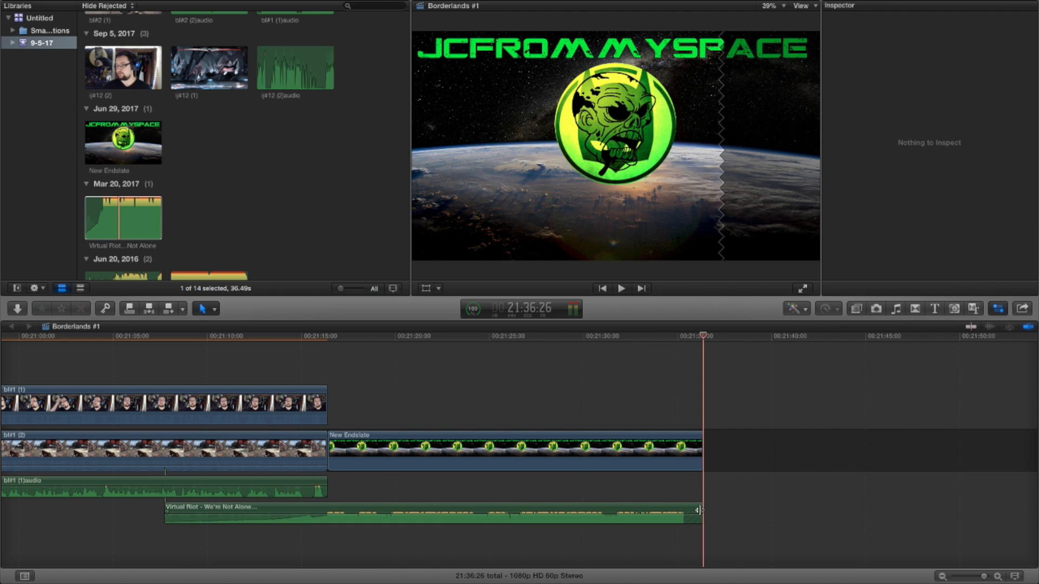
pyautogui.moveTo(704, 512); pyautogui.dragTo(703, 513)
pyautogui.hscroll(-15, 615, 514)
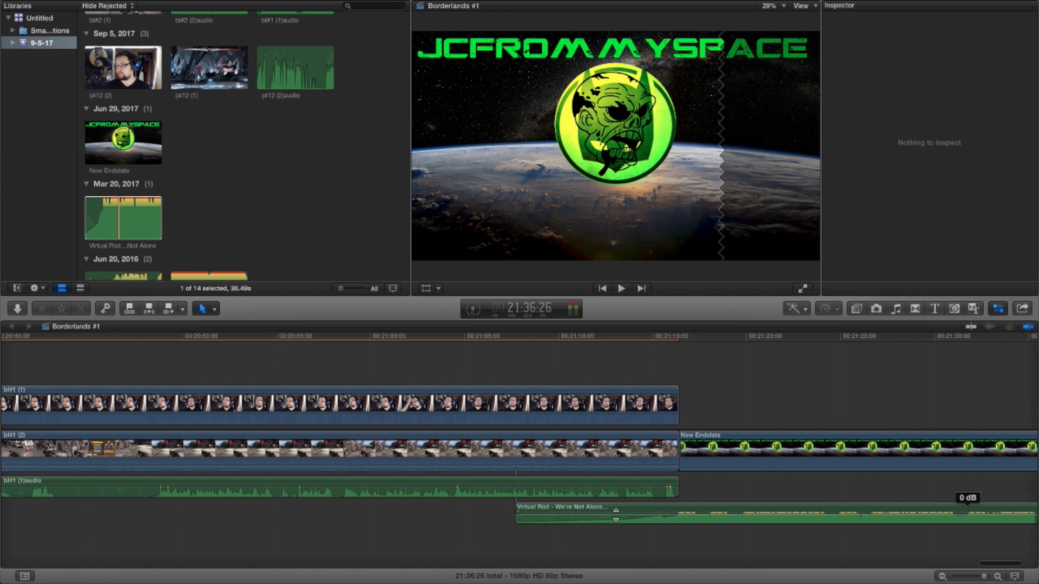
pyautogui.hscroll(-20, 620, 518)
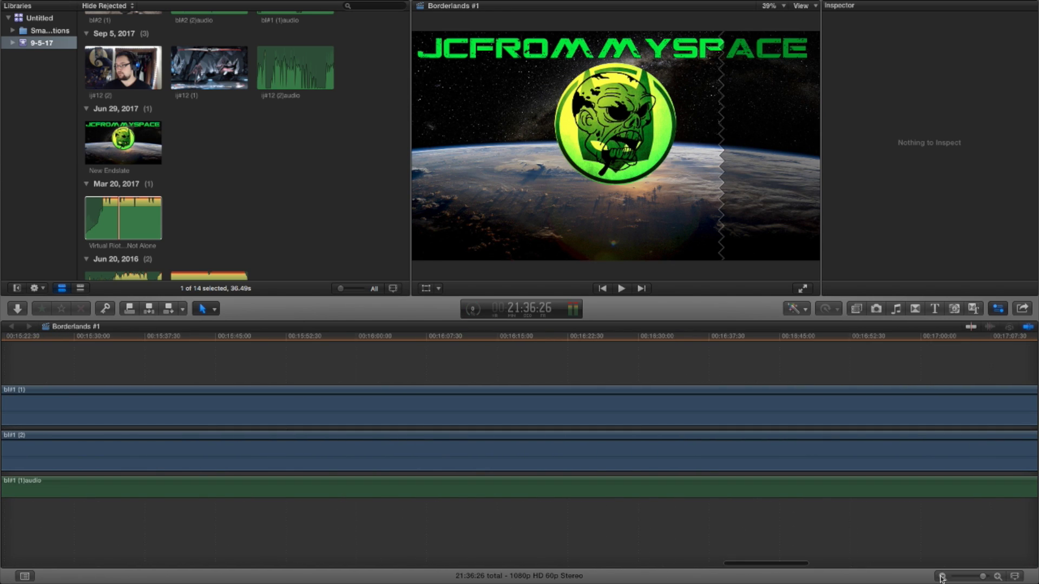
pyautogui.hotkey('shift', 'z')
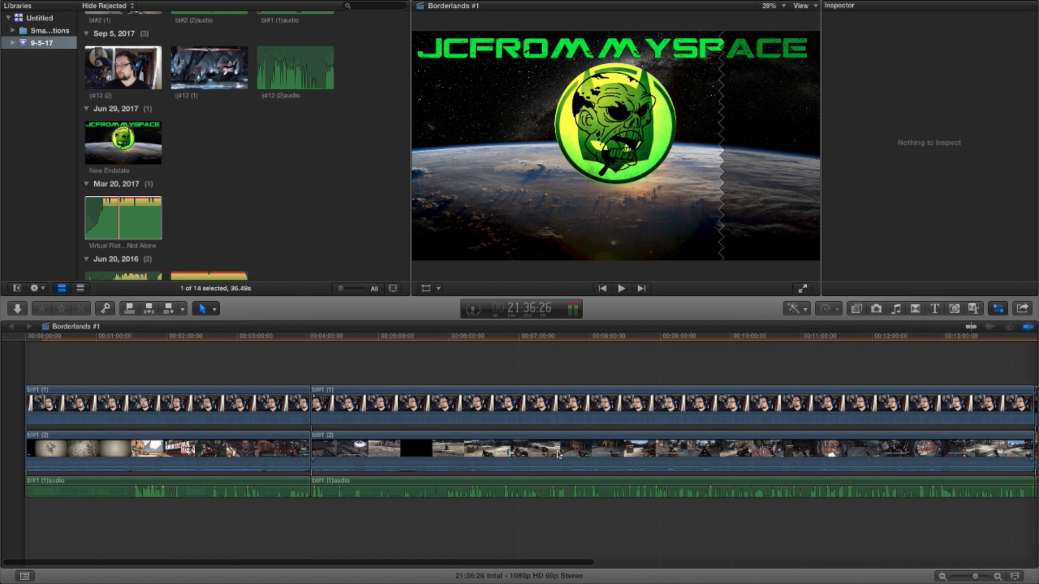
pyautogui.hscroll(5, 370, 373)
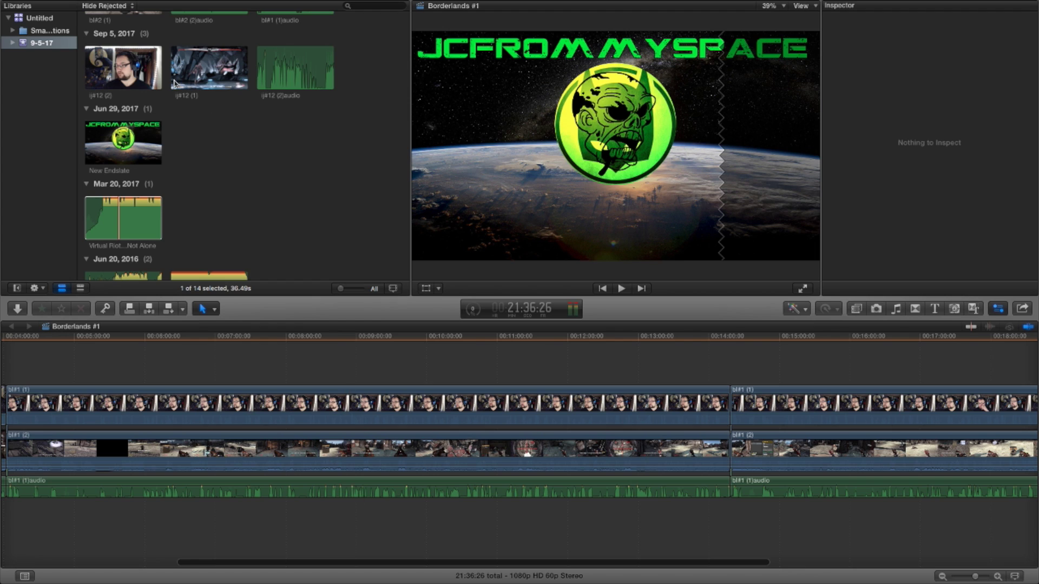
# Step: Review the Master File export's settings, project info and save destination for Borderlands #1, and close it without exporting
pyautogui.click(93, 6)
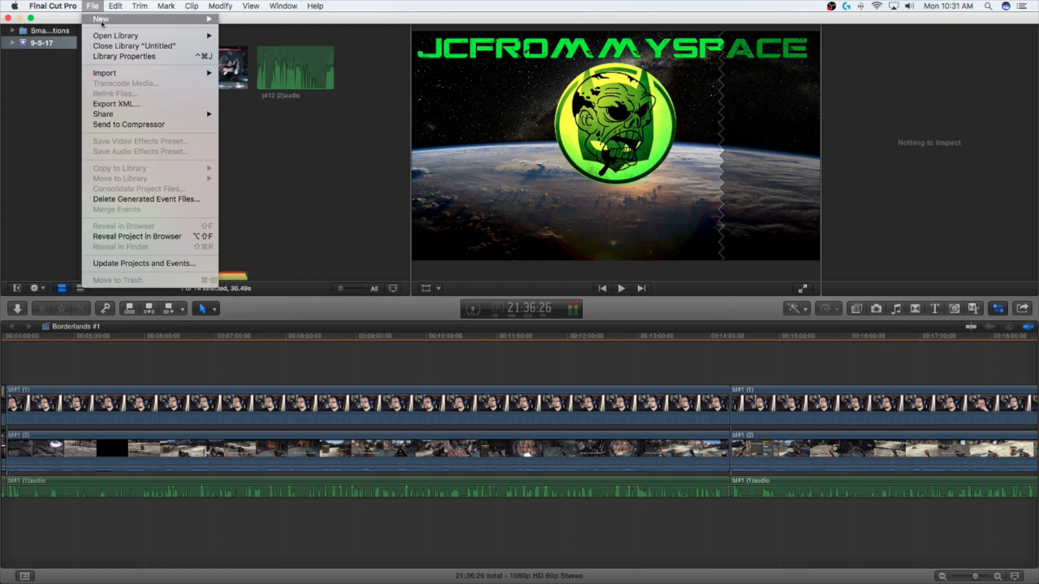
pyautogui.moveTo(126, 117)
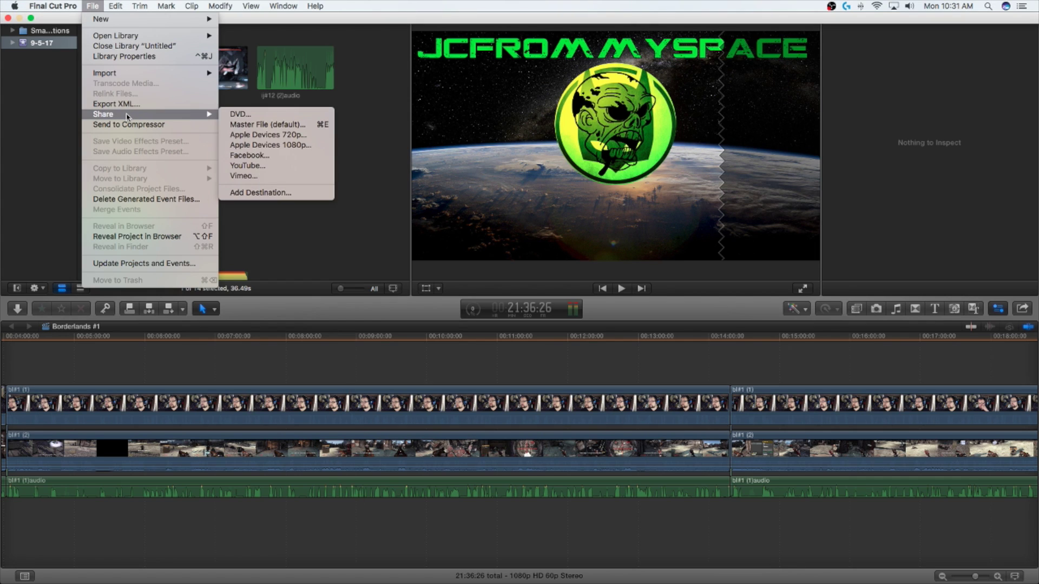
pyautogui.click(301, 125)
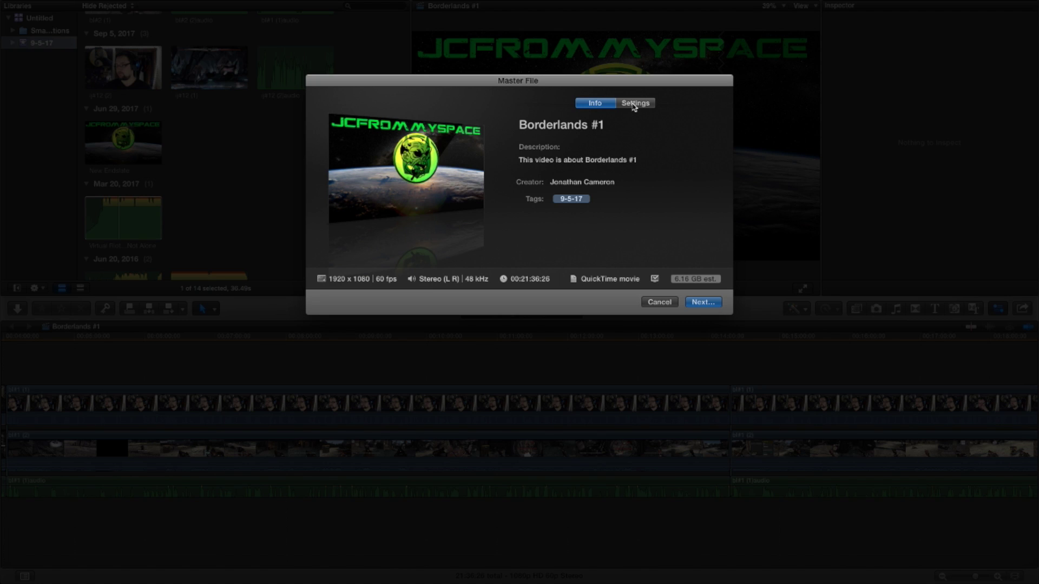
pyautogui.click(634, 103)
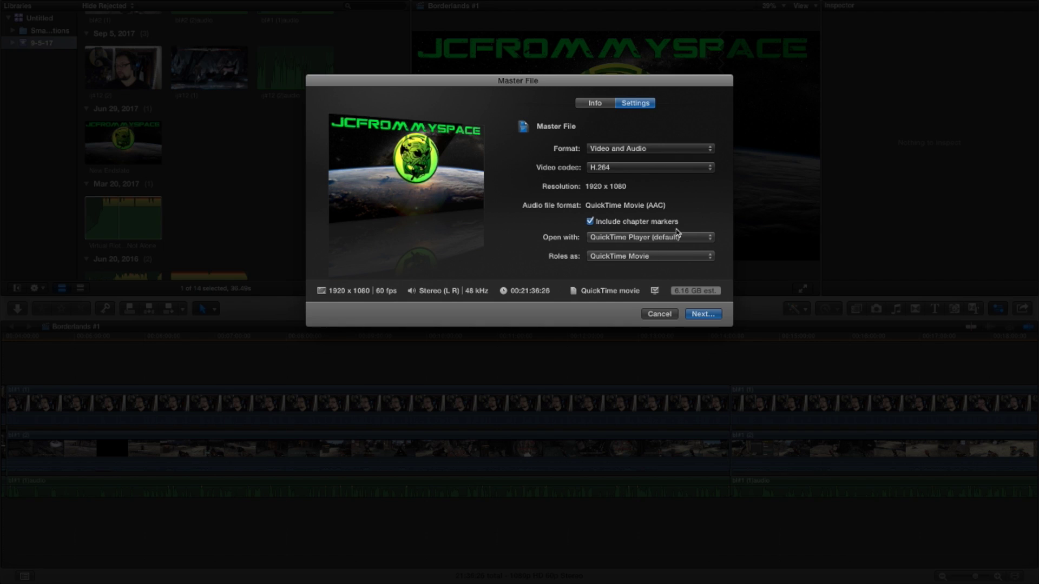
pyautogui.click(597, 104)
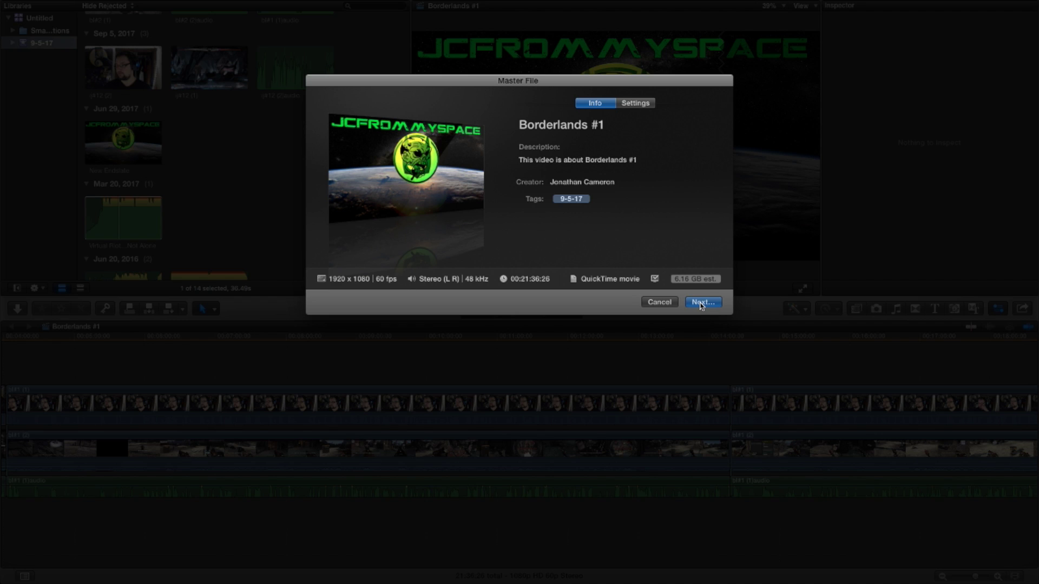
pyautogui.click(701, 304)
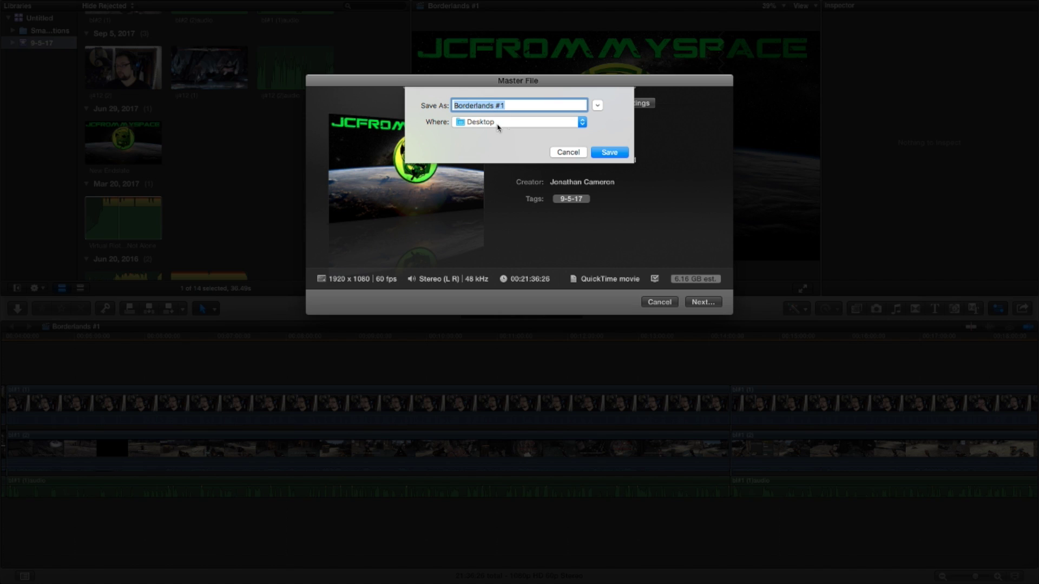
pyautogui.click(568, 152)
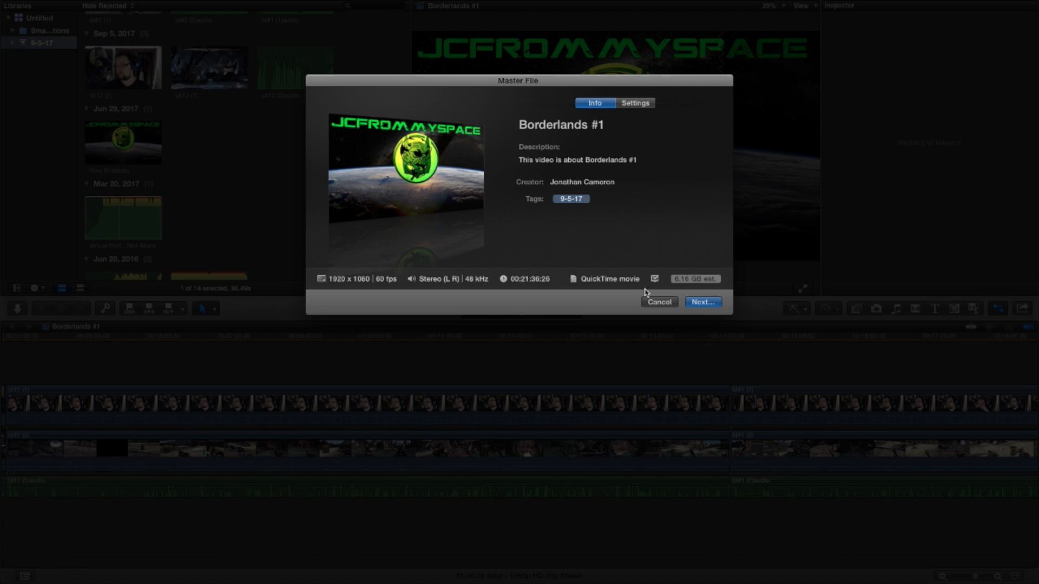
pyautogui.click(661, 302)
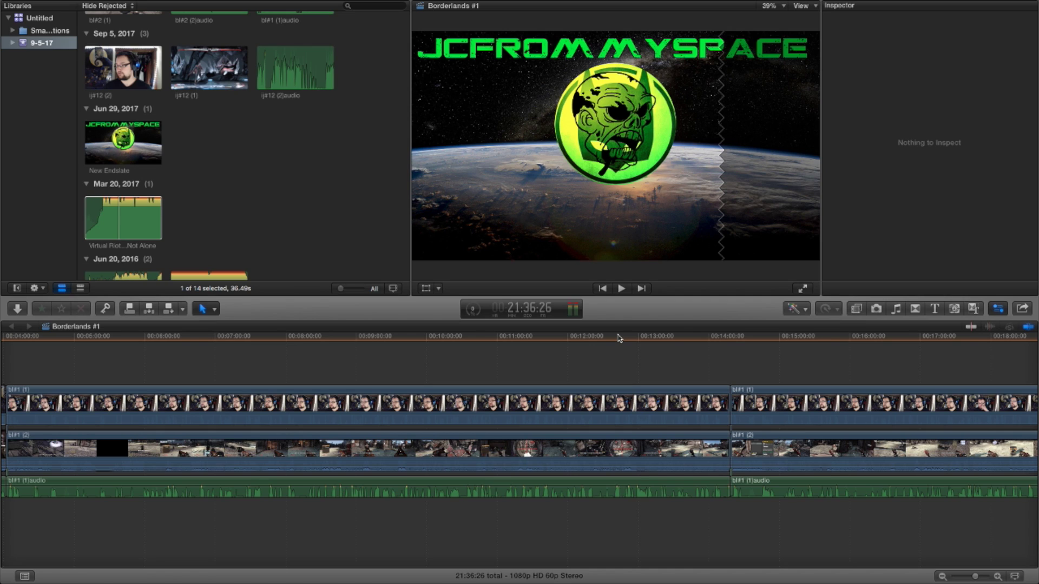
pyautogui.hscroll(-10, 589, 374)
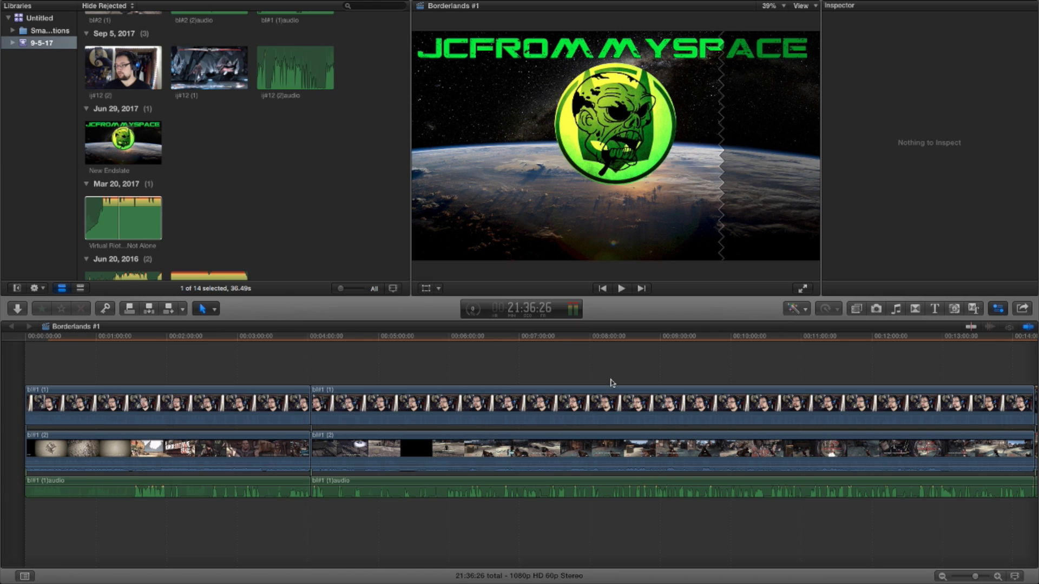
pyautogui.hscroll(20, 612, 383)
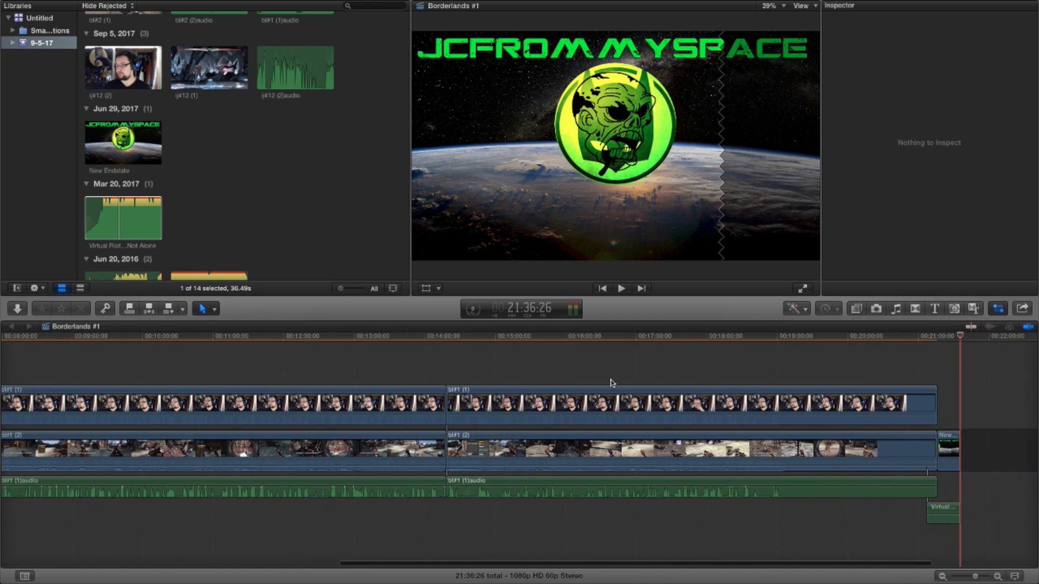
pyautogui.hscroll(5, 612, 384)
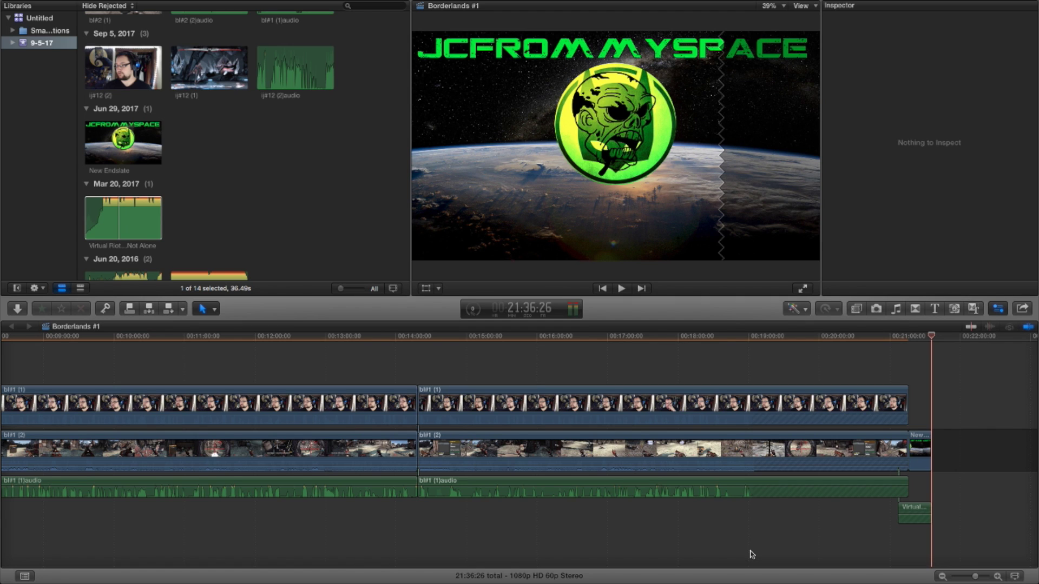
pyautogui.hscroll(-20, 752, 555)
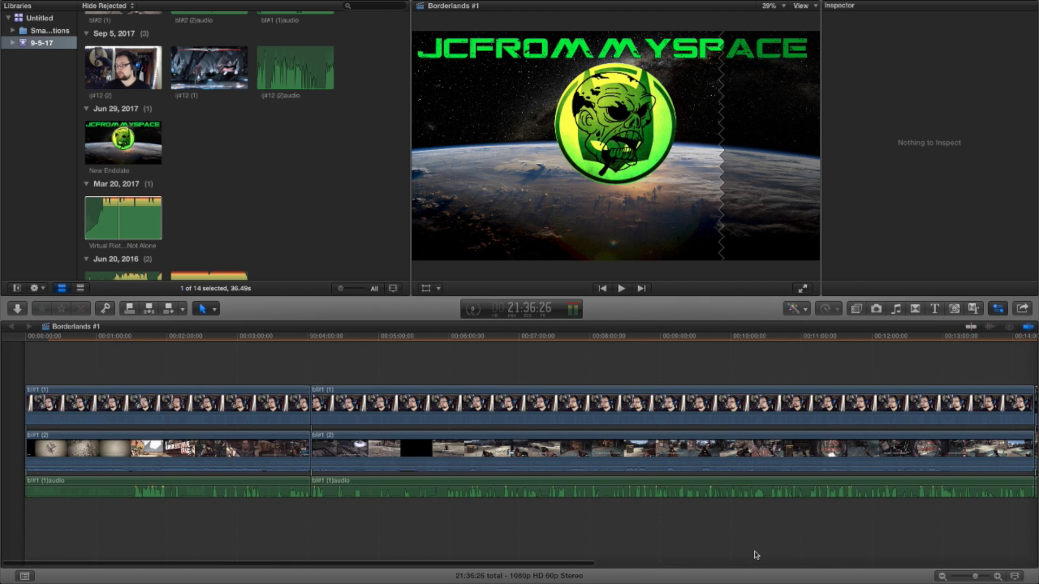